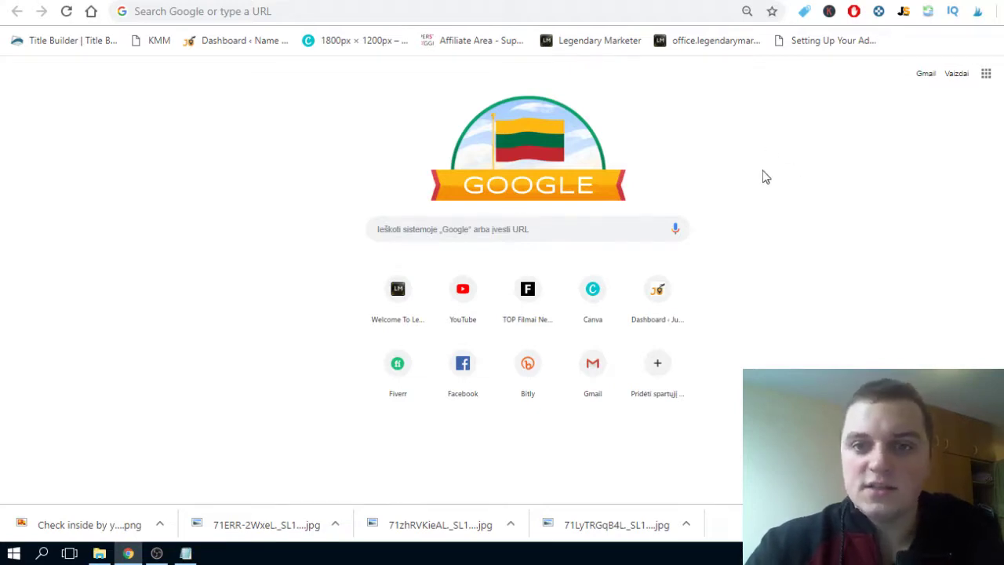
- Examine the Amazon Associates standard fee rates by product category, highlighting the rate for Furniture, Home, Lawn & Garden and Pets Products
{"action": "left_click", "coordinate": [540, 0]}
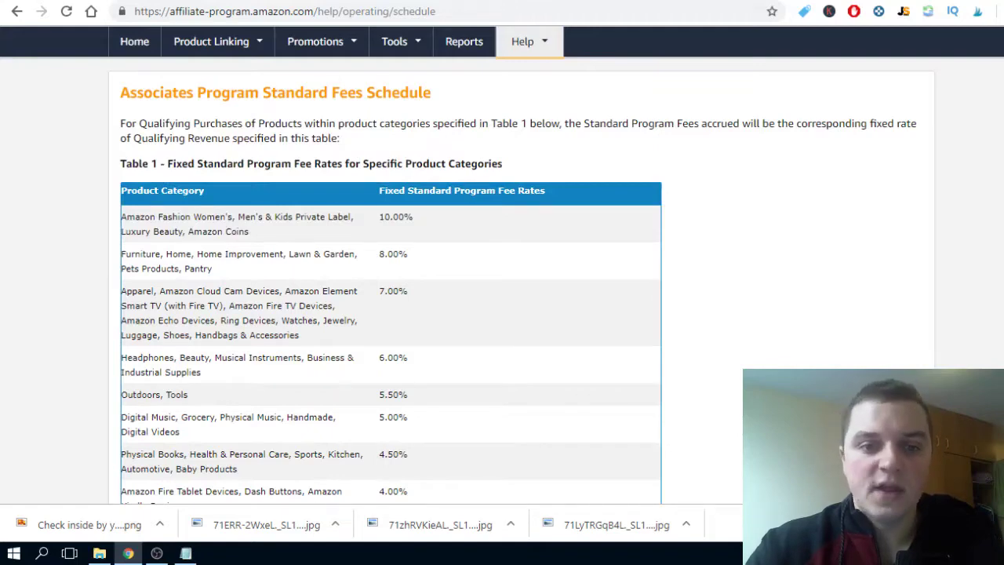
{"action": "scroll", "coordinate": [501, 314], "scroll_direction": "down", "scroll_amount": 5}
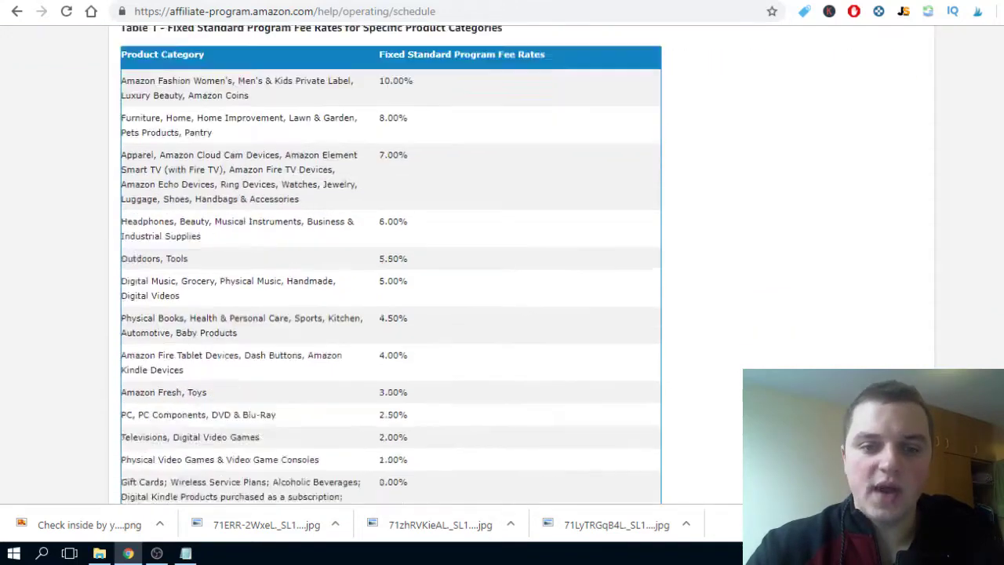
{"action": "scroll", "coordinate": [502, 313], "scroll_direction": "up", "scroll_amount": 4}
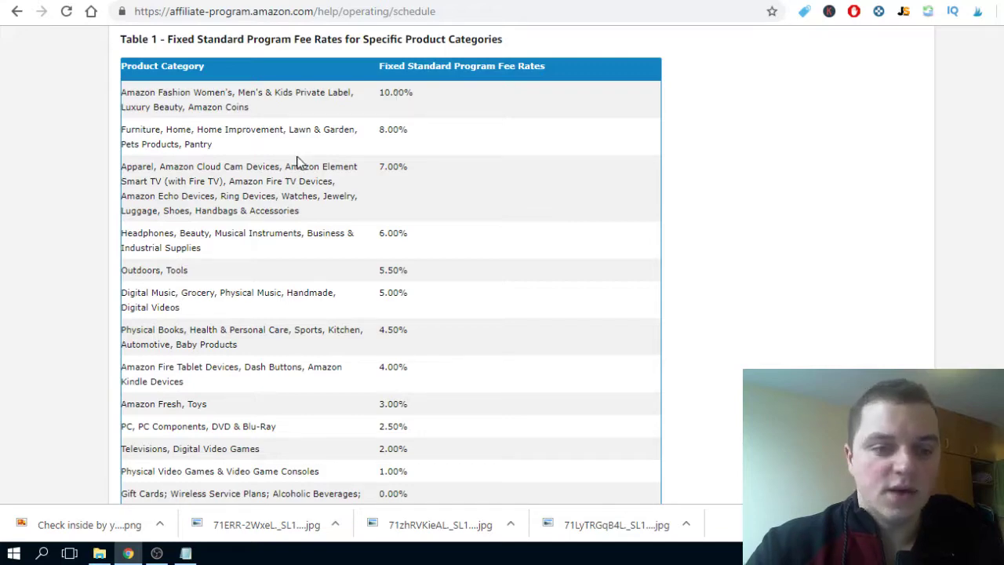
{"action": "scroll", "coordinate": [298, 161], "scroll_direction": "down", "scroll_amount": 2}
{"action": "scroll", "coordinate": [244, 173], "scroll_direction": "up", "scroll_amount": 1}
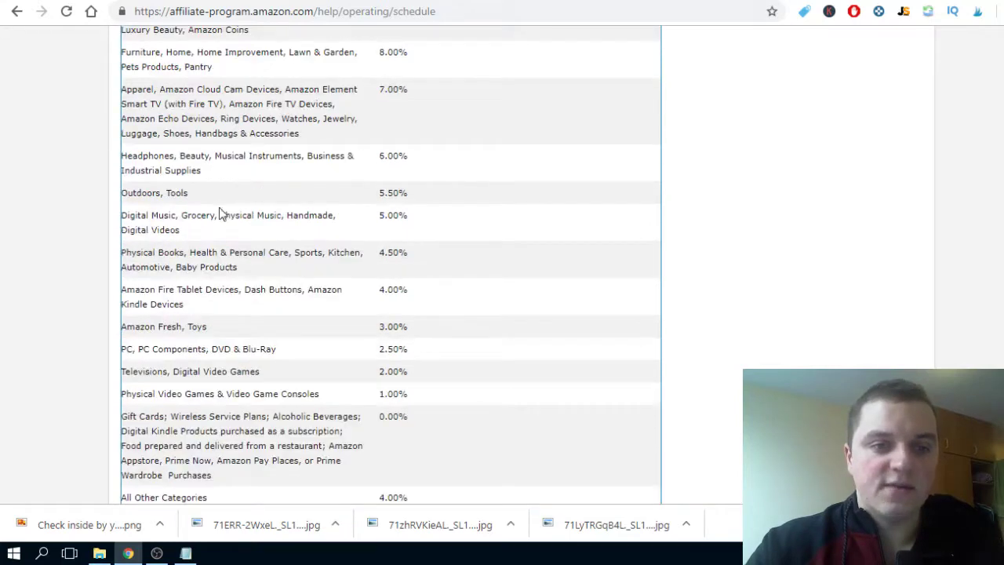
{"action": "scroll", "coordinate": [345, 174], "scroll_direction": "up", "scroll_amount": 2}
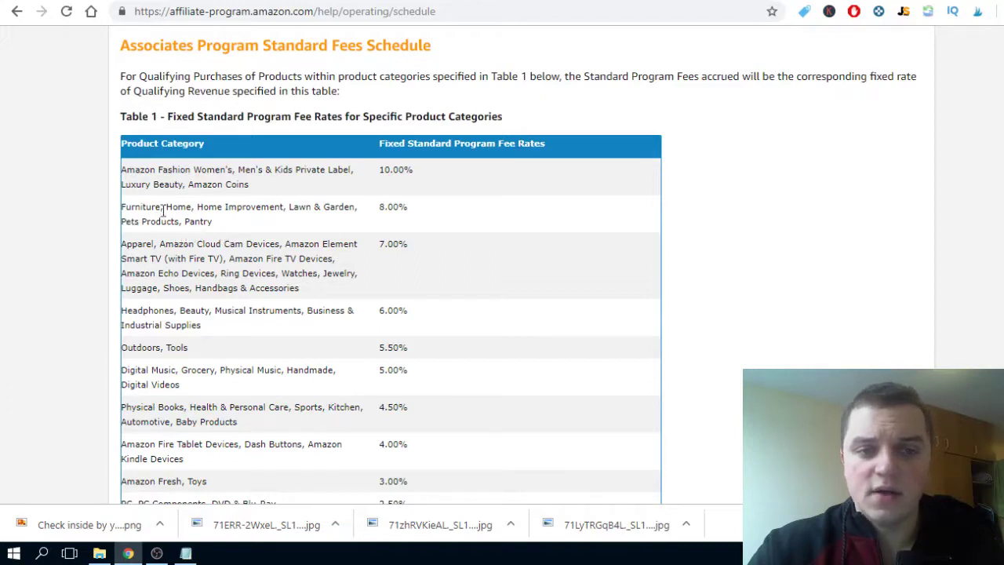
{"action": "left_click_drag", "start_coordinate": [378, 209], "coordinate": [438, 209]}
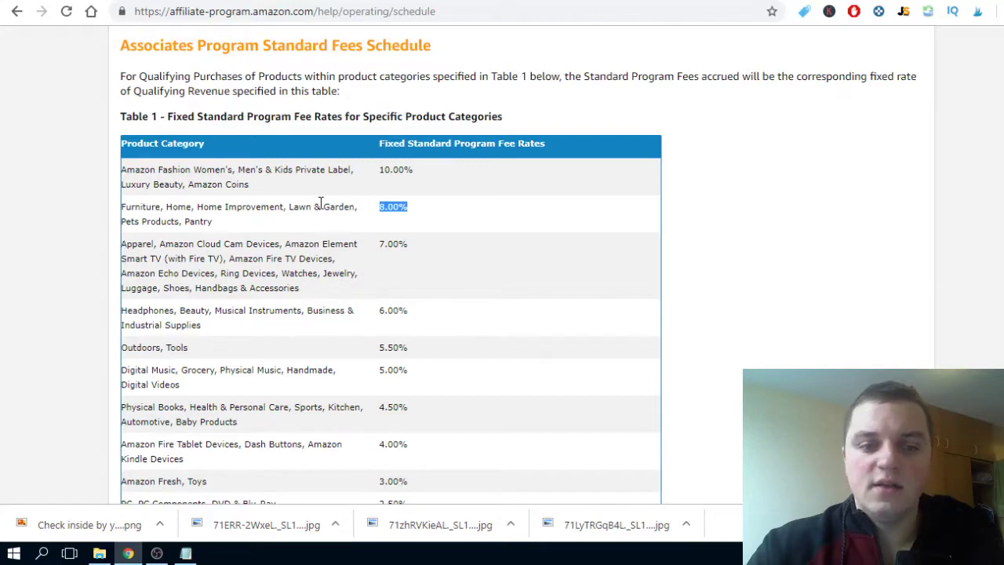
{"action": "scroll", "coordinate": [320, 199], "scroll_direction": "down", "scroll_amount": 1}
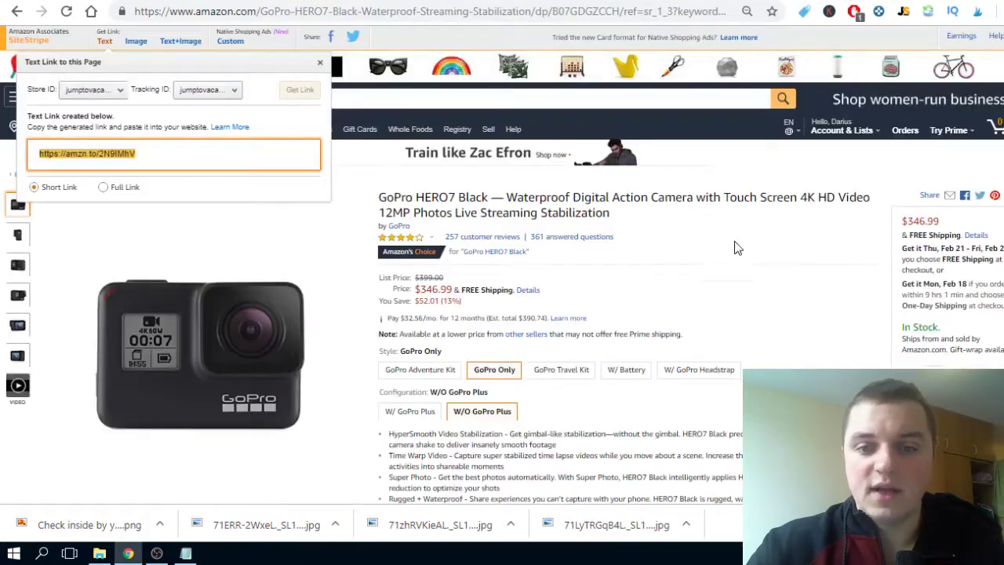
- Dismiss the text link popup on the GoPro HERO7 Black product page and look over the product details
{"action": "left_click", "coordinate": [749, 263]}
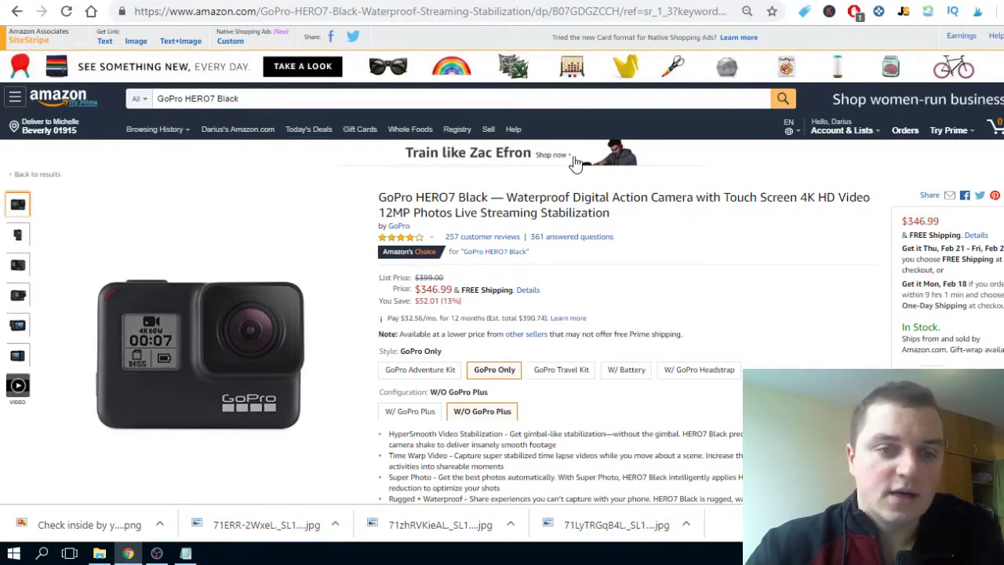
{"action": "scroll", "coordinate": [347, 193], "scroll_direction": "down", "scroll_amount": 3}
{"action": "scroll", "coordinate": [540, 268], "scroll_direction": "up", "scroll_amount": 3}
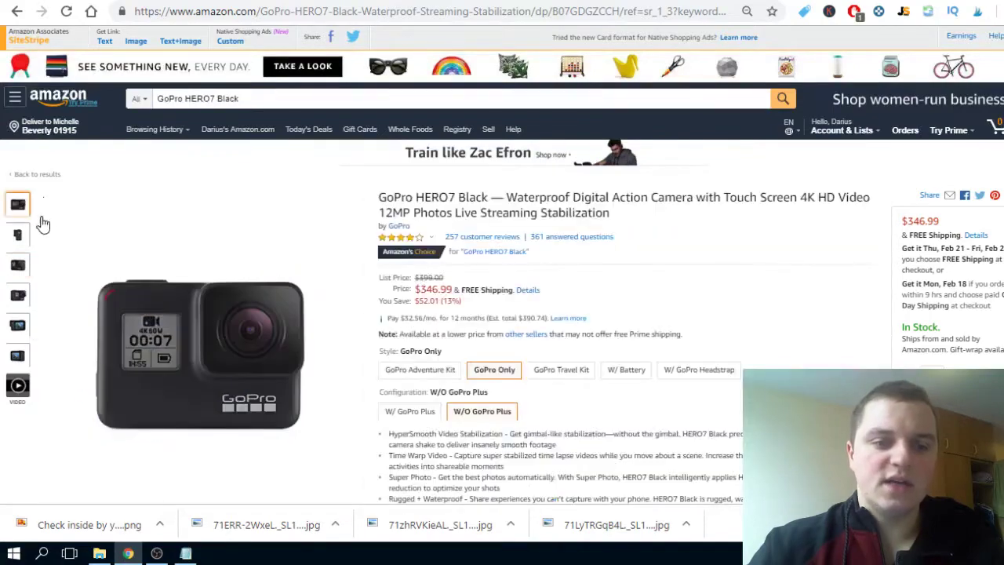
- Save the enlarged front-view image of the GoPro HERO7 Black as a JPEG in the Downloads folder and close the image viewer
{"action": "left_click", "coordinate": [179, 343]}
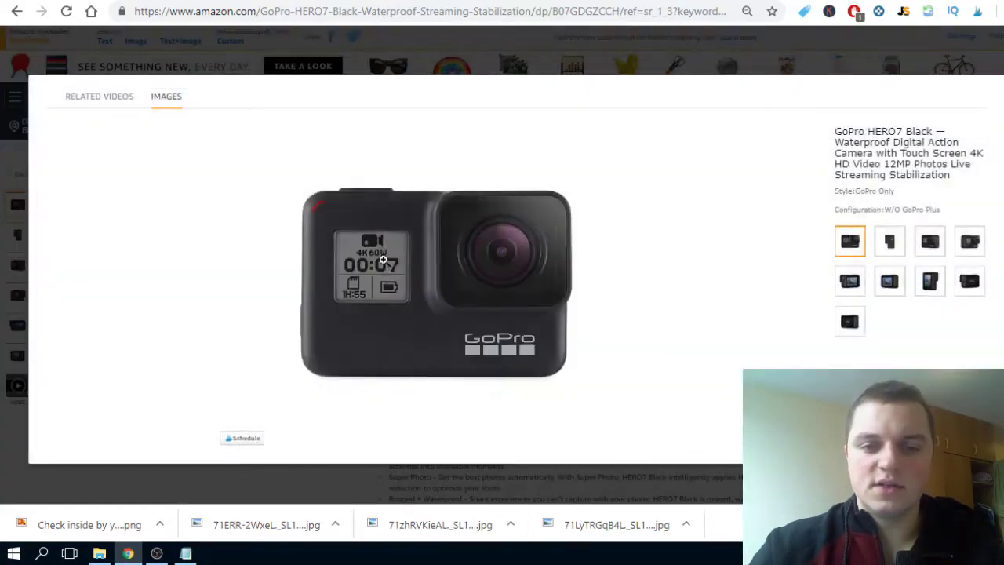
{"action": "left_click", "coordinate": [382, 260]}
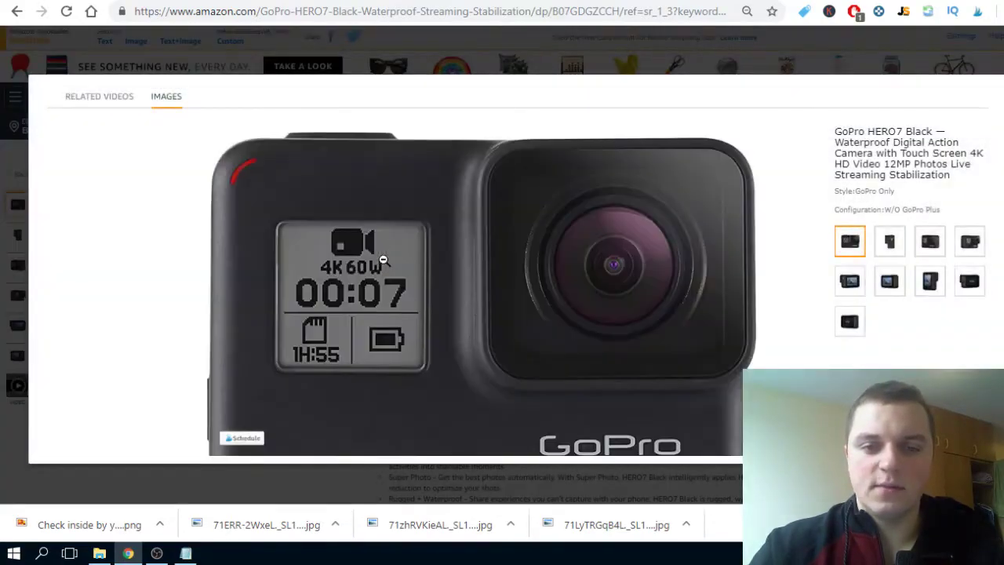
{"action": "right_click", "coordinate": [383, 260]}
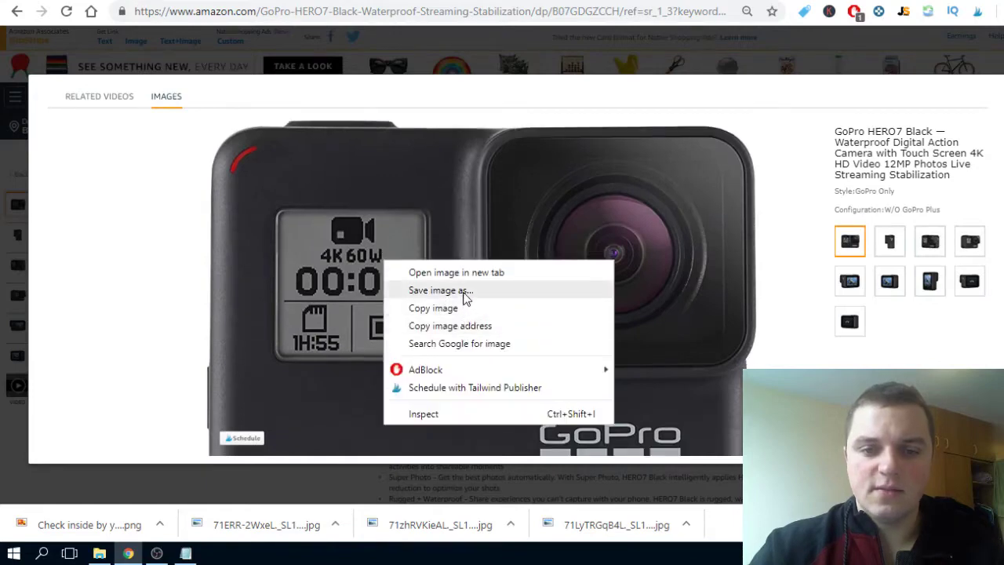
{"action": "left_click", "coordinate": [440, 290]}
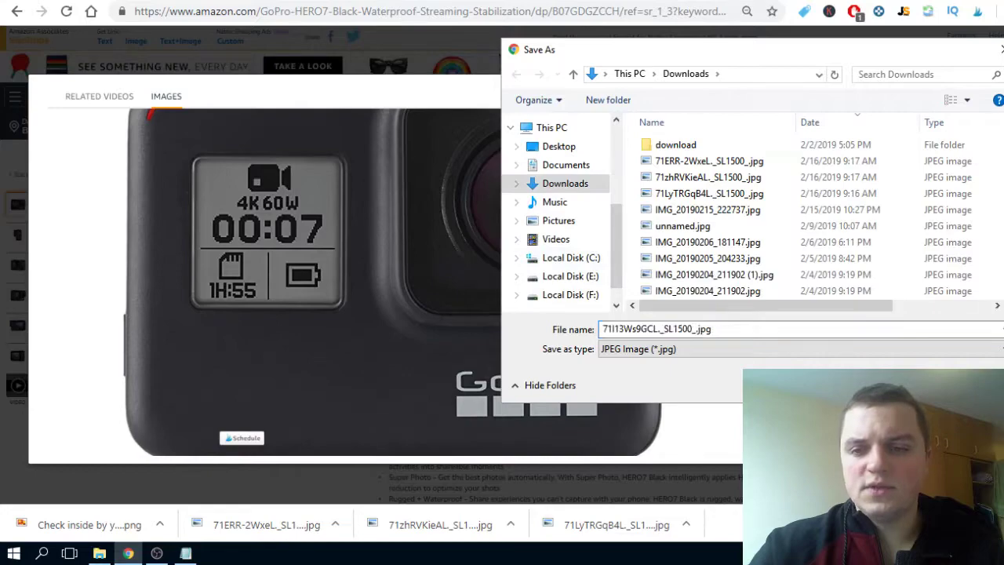
{"action": "key", "text": "Return"}
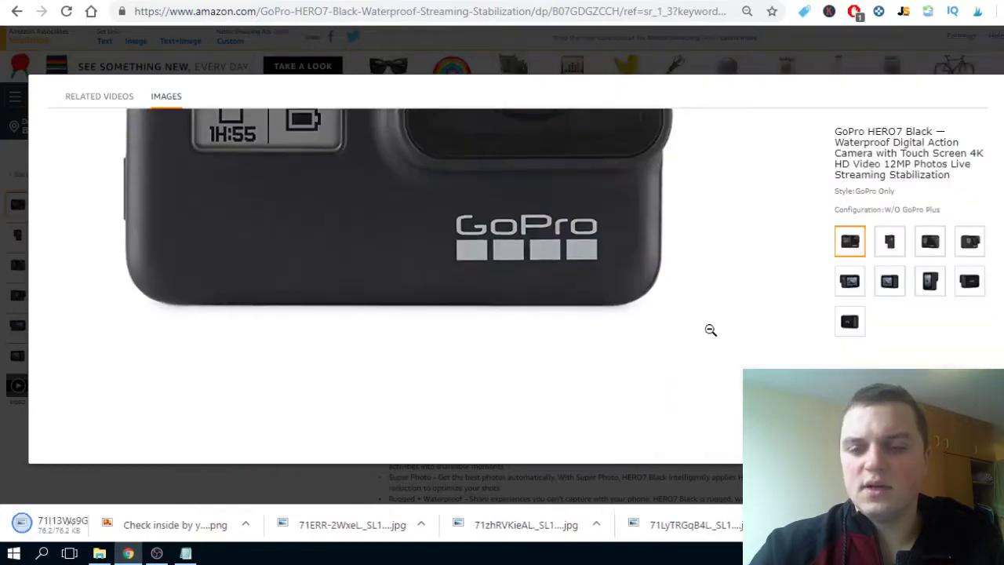
{"action": "left_click", "coordinate": [983, 92]}
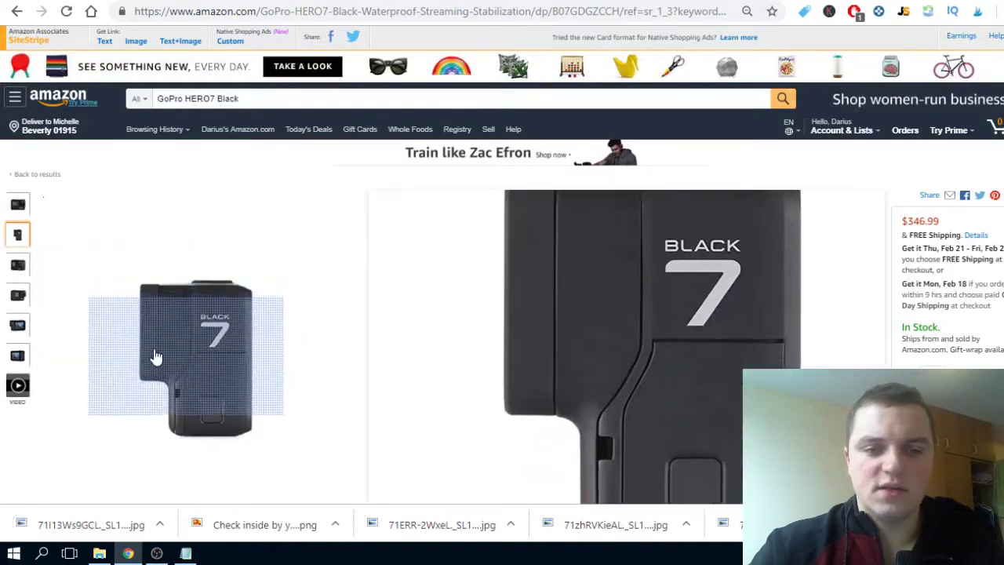
- Examine the GoPro HERO7 Black's other images, manufacturer description and customer reviews on the product page
{"action": "scroll", "coordinate": [204, 260], "scroll_direction": "down", "scroll_amount": 2}
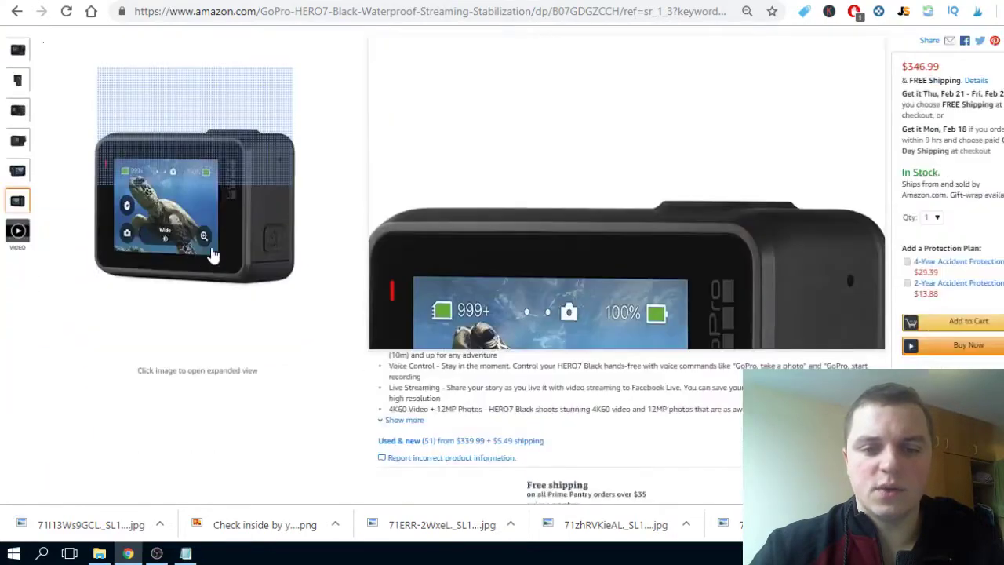
{"action": "scroll", "coordinate": [480, 232], "scroll_direction": "up", "scroll_amount": 2}
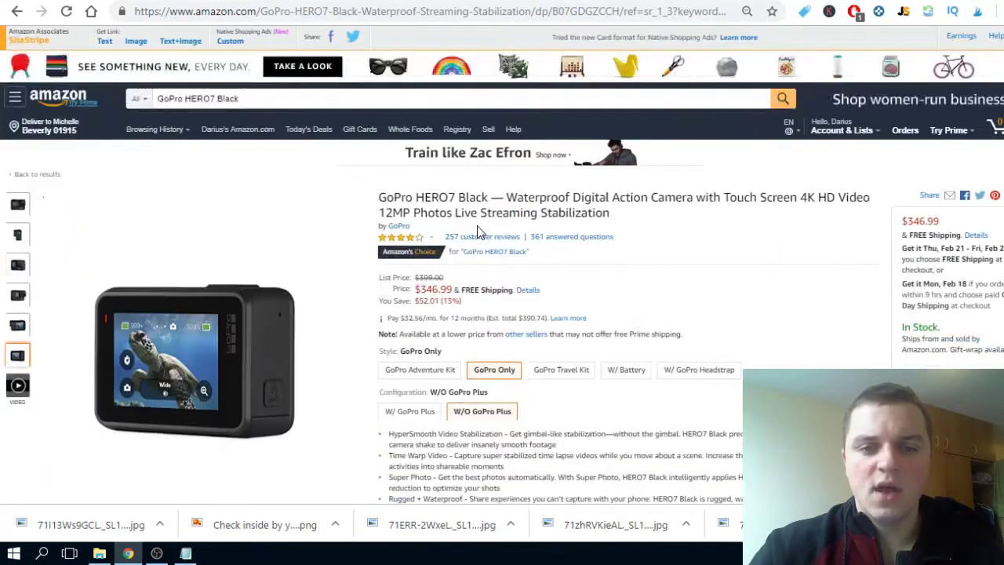
{"action": "scroll", "coordinate": [480, 232], "scroll_direction": "down", "scroll_amount": 4}
{"action": "scroll", "coordinate": [462, 213], "scroll_direction": "up", "scroll_amount": 3}
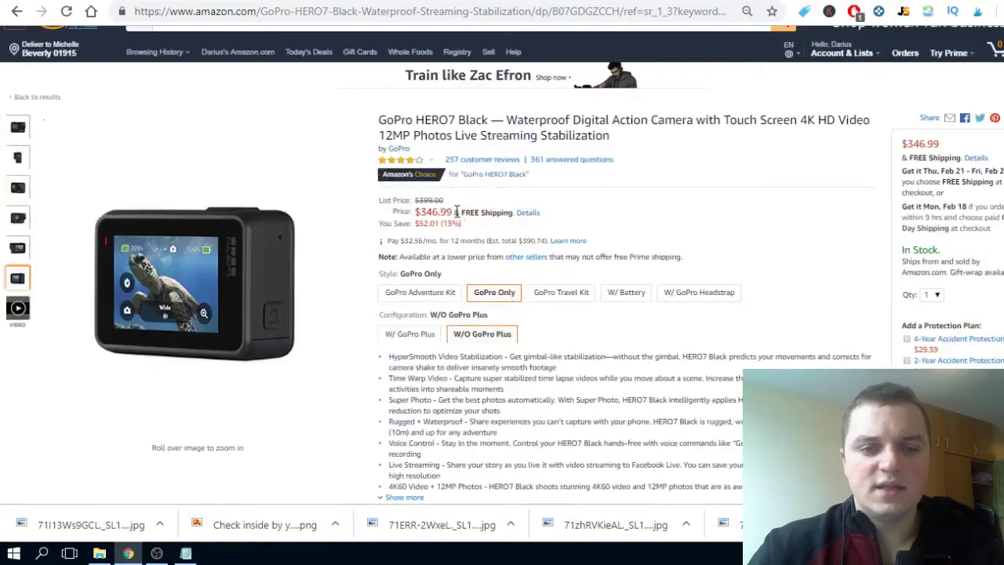
{"action": "scroll", "coordinate": [459, 217], "scroll_direction": "down", "scroll_amount": 9}
{"action": "scroll", "coordinate": [460, 218], "scroll_direction": "down", "scroll_amount": 15}
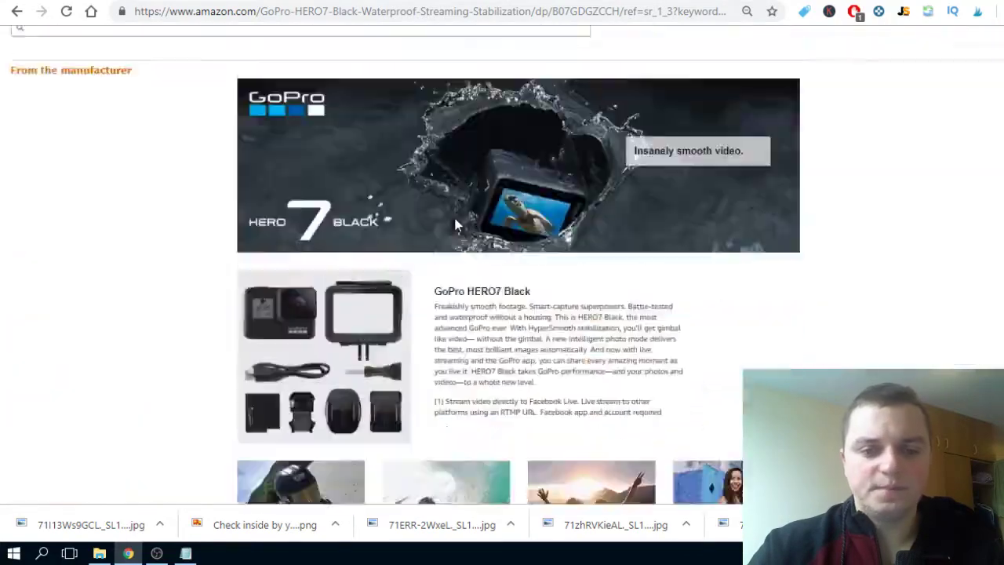
{"action": "scroll", "coordinate": [460, 235], "scroll_direction": "down", "scroll_amount": 20}
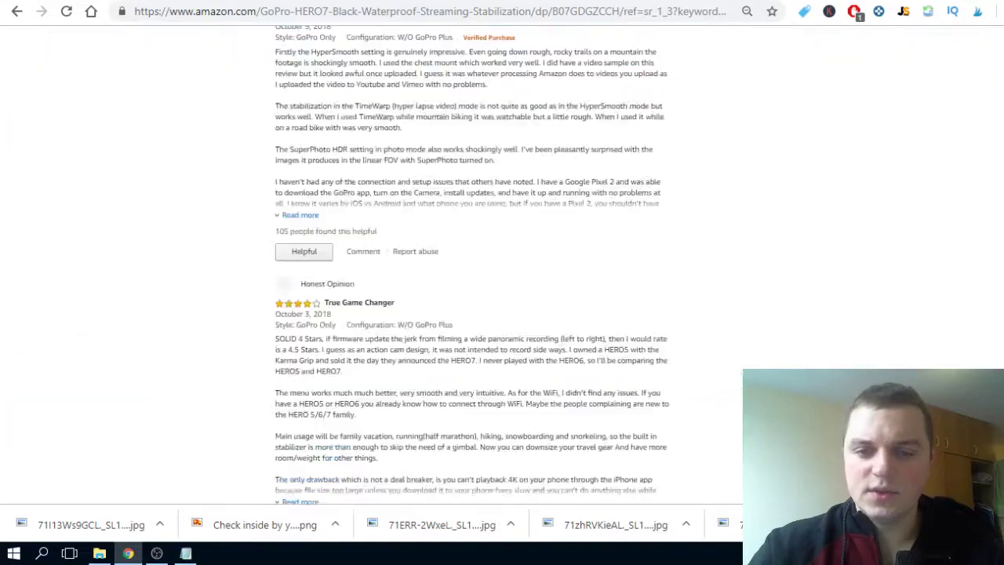
{"action": "scroll", "coordinate": [459, 235], "scroll_direction": "up", "scroll_amount": 8}
{"action": "scroll", "coordinate": [481, 328], "scroll_direction": "down", "scroll_amount": 7}
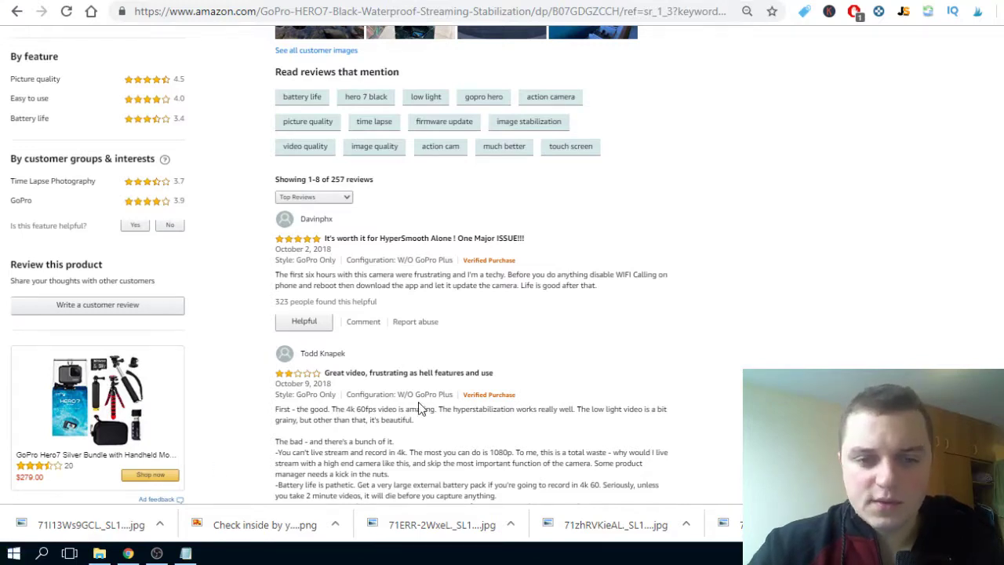
- Capture the star rating, title, date and verified-purchase line of the first five-star review with Snipping Tool
{"action": "key", "text": "super"}
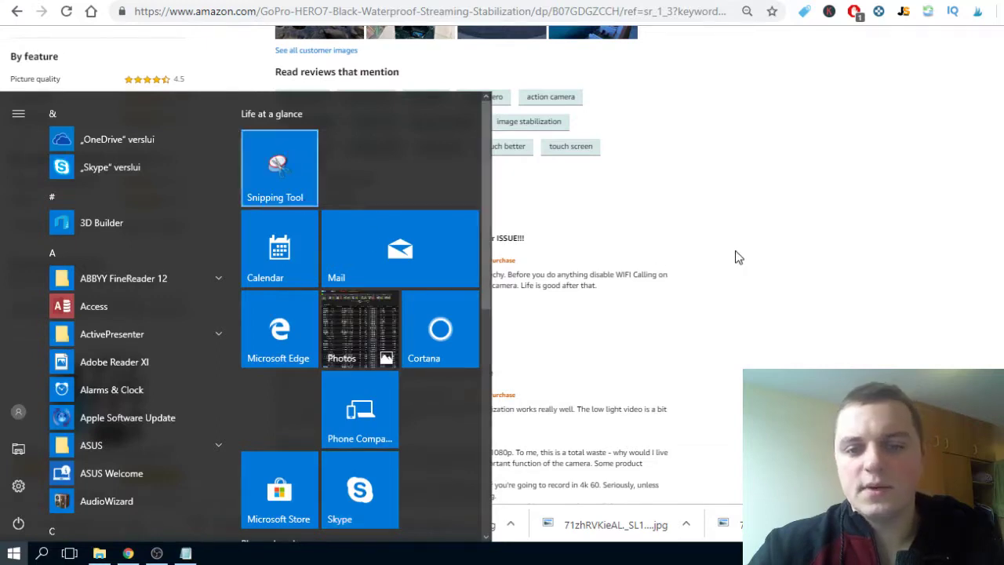
{"action": "left_click", "coordinate": [281, 164]}
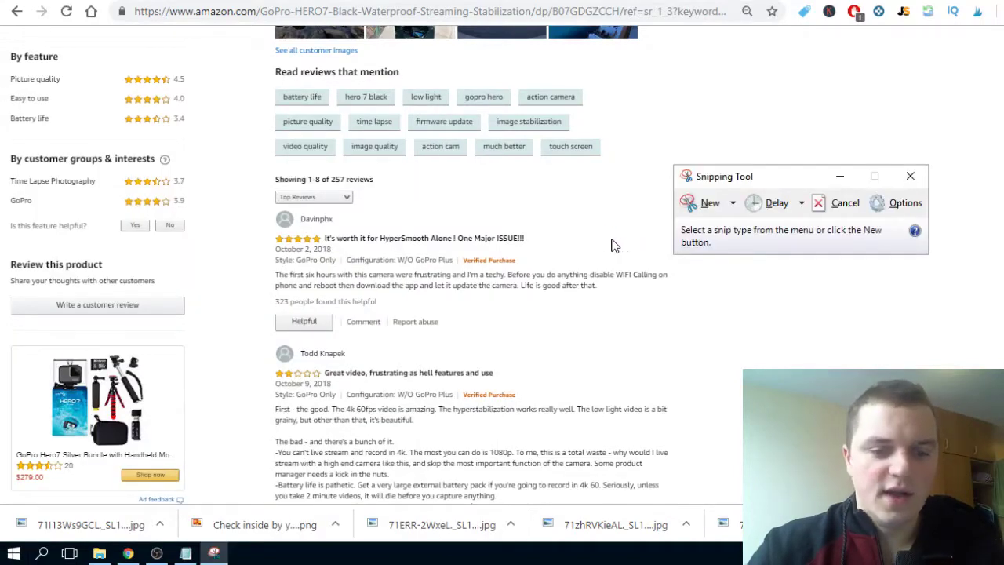
{"action": "left_click", "coordinate": [706, 206]}
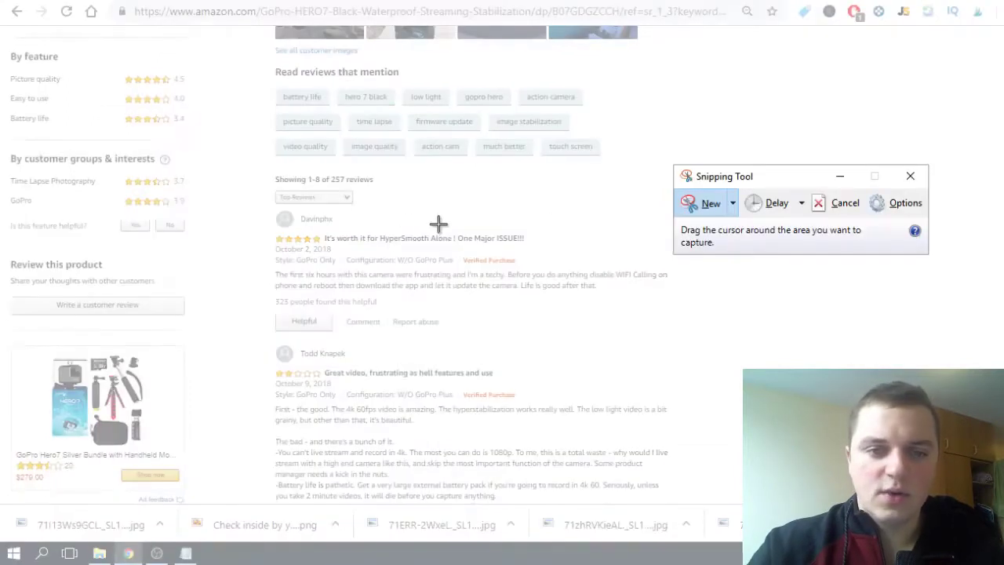
{"action": "left_click_drag", "start_coordinate": [271, 236], "coordinate": [524, 265]}
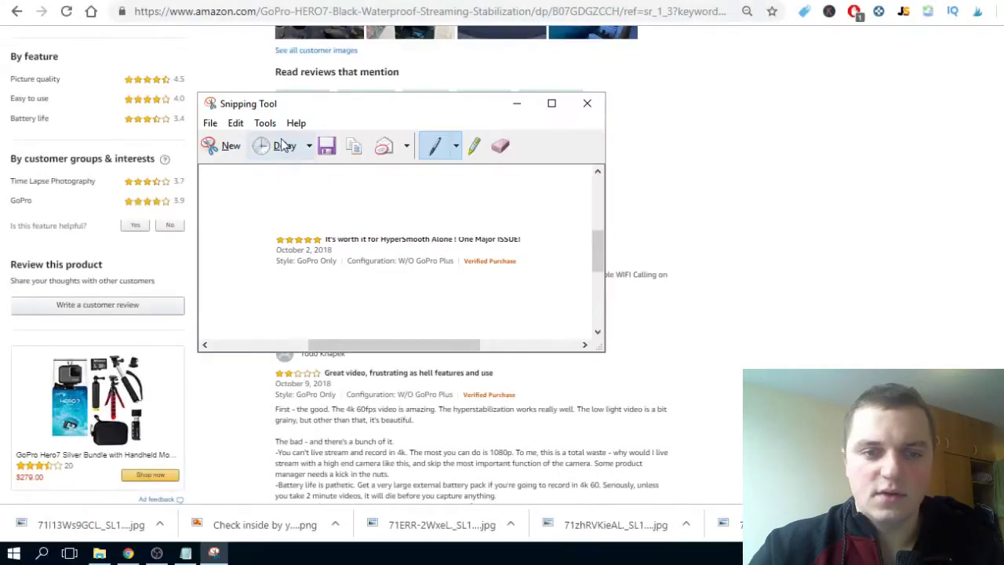
{"action": "left_click", "coordinate": [229, 146]}
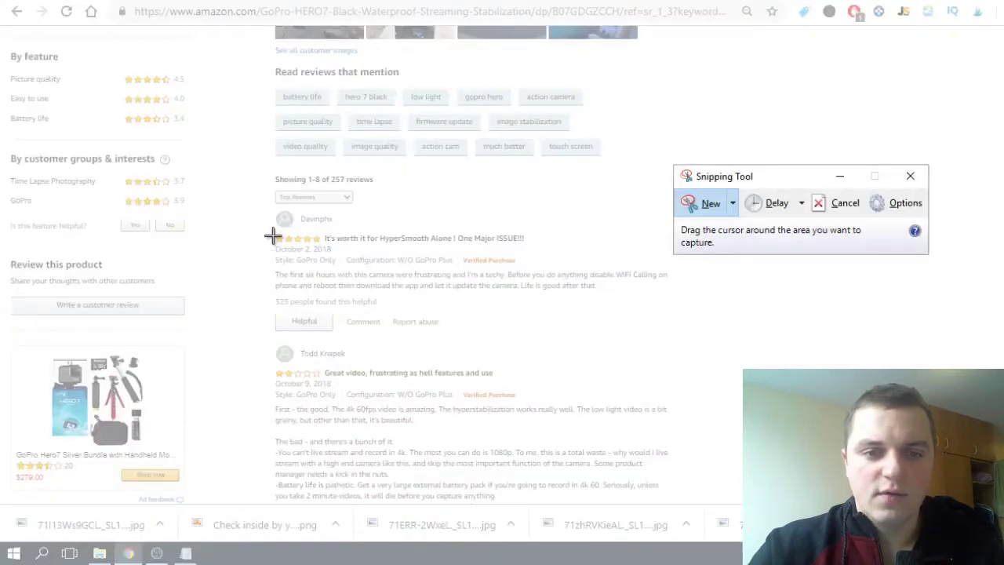
{"action": "left_click_drag", "start_coordinate": [271, 230], "coordinate": [527, 267]}
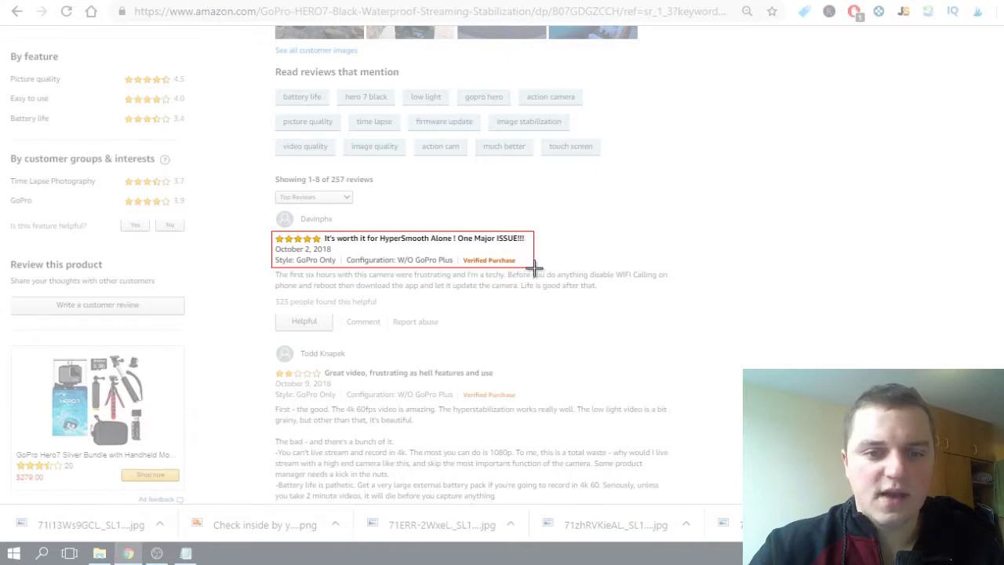
{"action": "left_click_drag", "start_coordinate": [533, 269], "coordinate": [533, 269]}
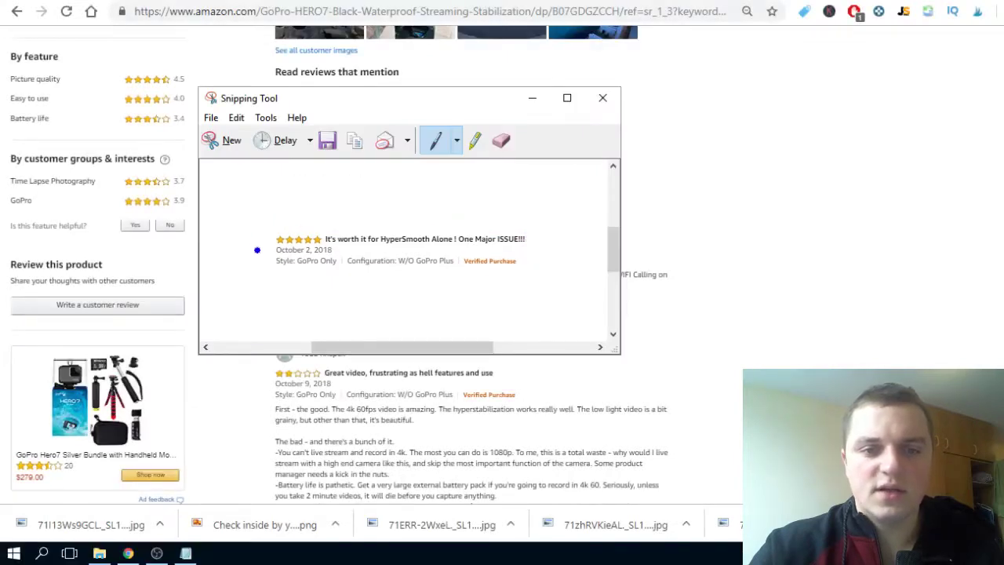
- Close Snipping Tool and discard the review snip without saving it
{"action": "left_click", "coordinate": [603, 97]}
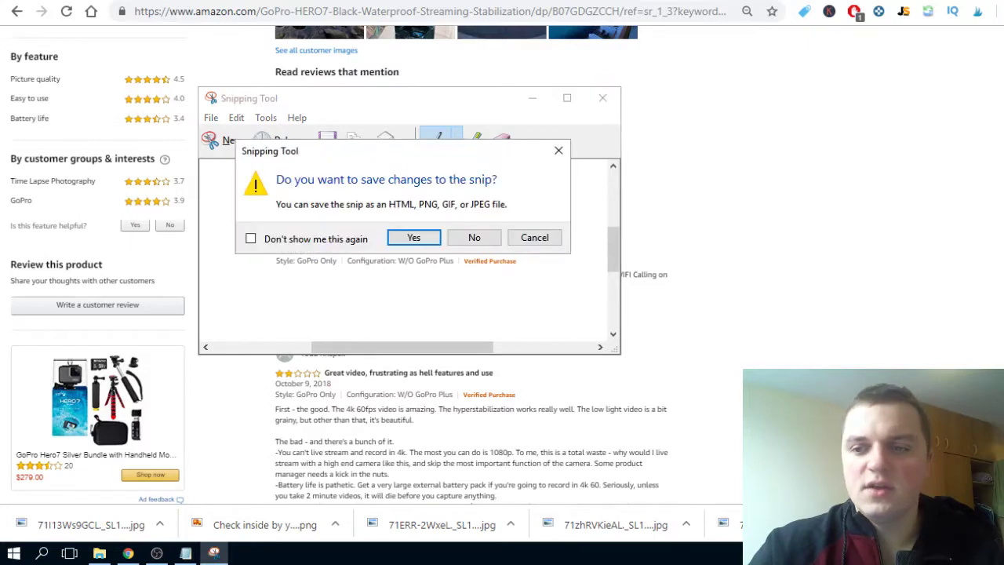
{"action": "left_click", "coordinate": [558, 150]}
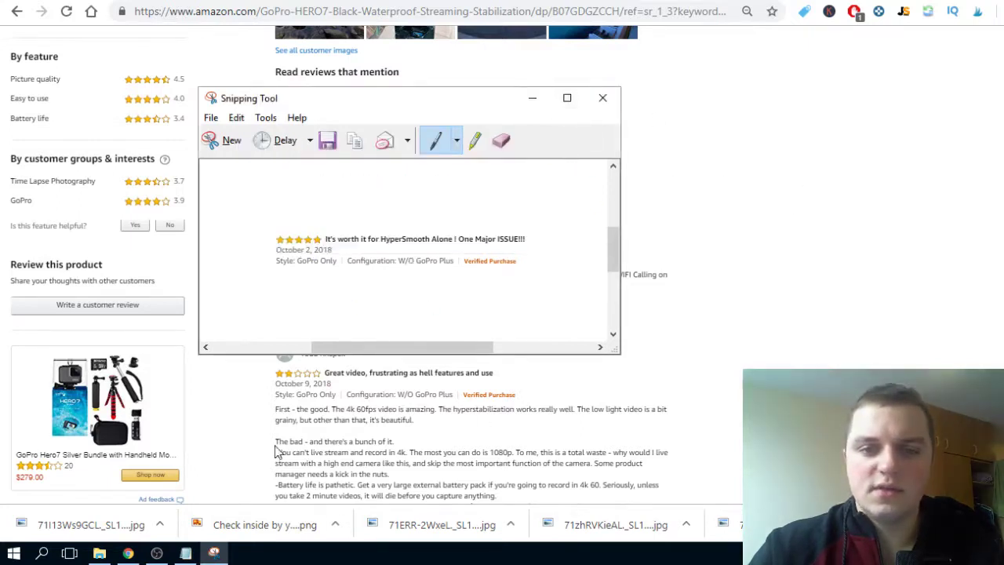
{"action": "left_click", "coordinate": [603, 100]}
{"action": "left_click", "coordinate": [470, 238]}
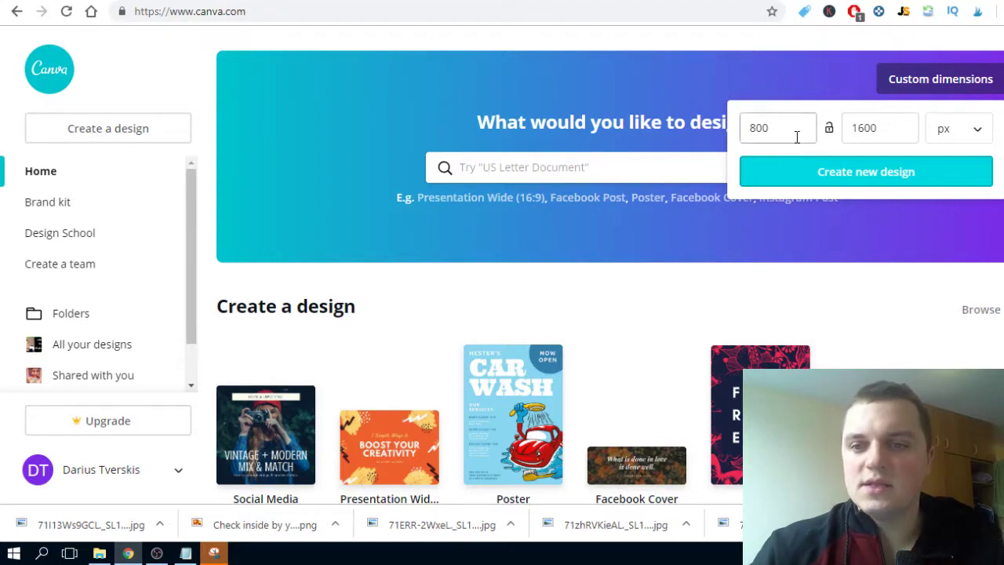
- Create a new Canva design with custom dimensions of 800 × 1600 px
{"action": "left_click", "coordinate": [884, 124]}
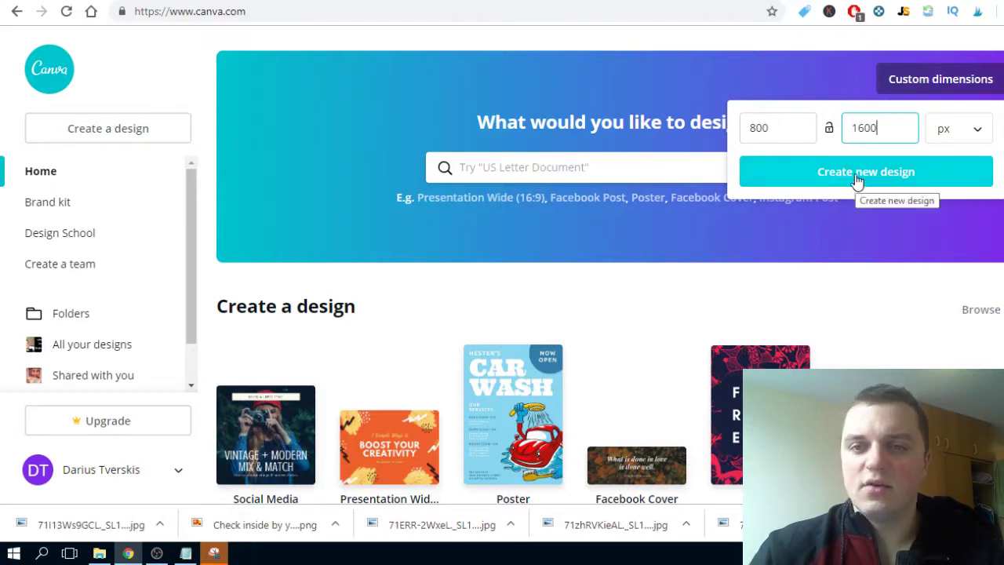
{"action": "key", "text": "Return"}
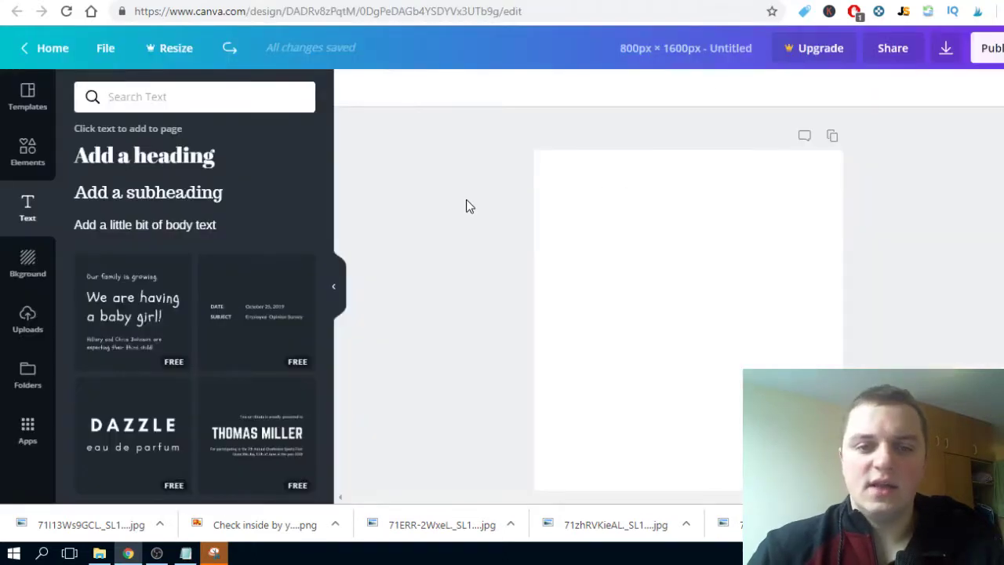
{"action": "scroll", "coordinate": [534, 187], "scroll_direction": "down", "scroll_amount": 1}
{"action": "scroll", "coordinate": [818, 261], "scroll_direction": "up", "scroll_amount": 1}
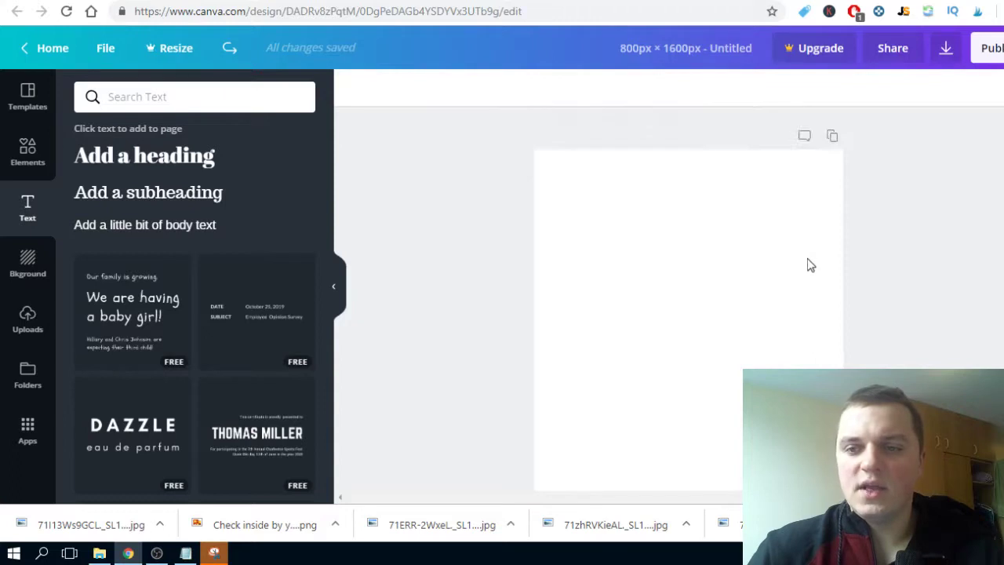
{"action": "scroll", "coordinate": [708, 219], "scroll_direction": "down", "scroll_amount": 1}
{"action": "scroll", "coordinate": [693, 299], "scroll_direction": "up", "scroll_amount": 1}
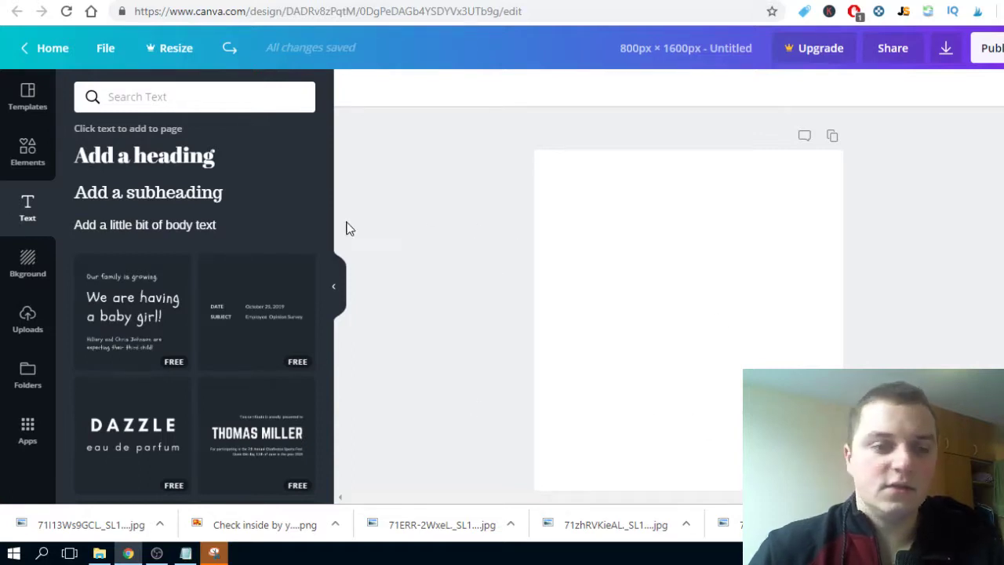
- Set the page background to the free grey horizontal wood-plank image
{"action": "left_click", "coordinate": [35, 265]}
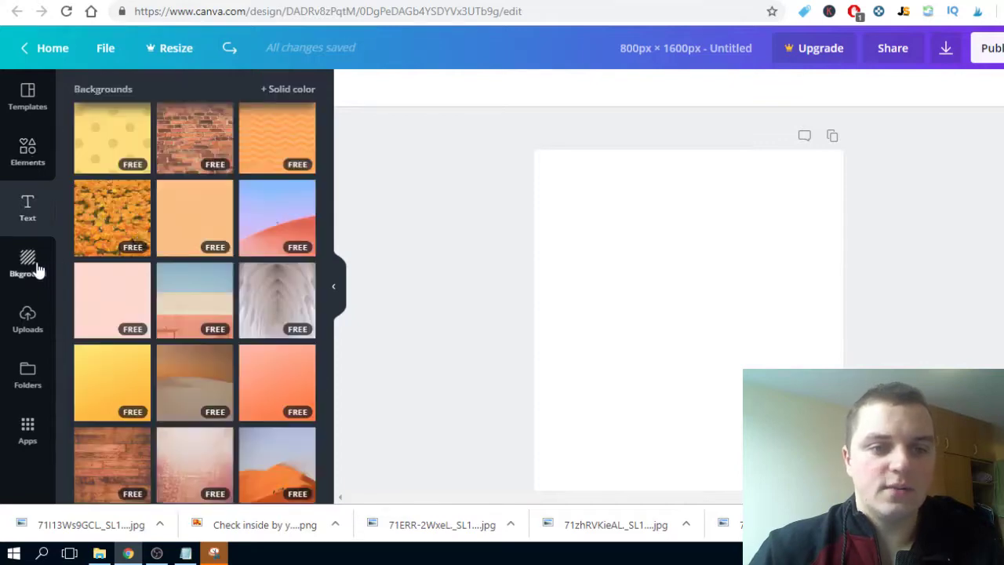
{"action": "scroll", "coordinate": [267, 151], "scroll_direction": "up", "scroll_amount": 10}
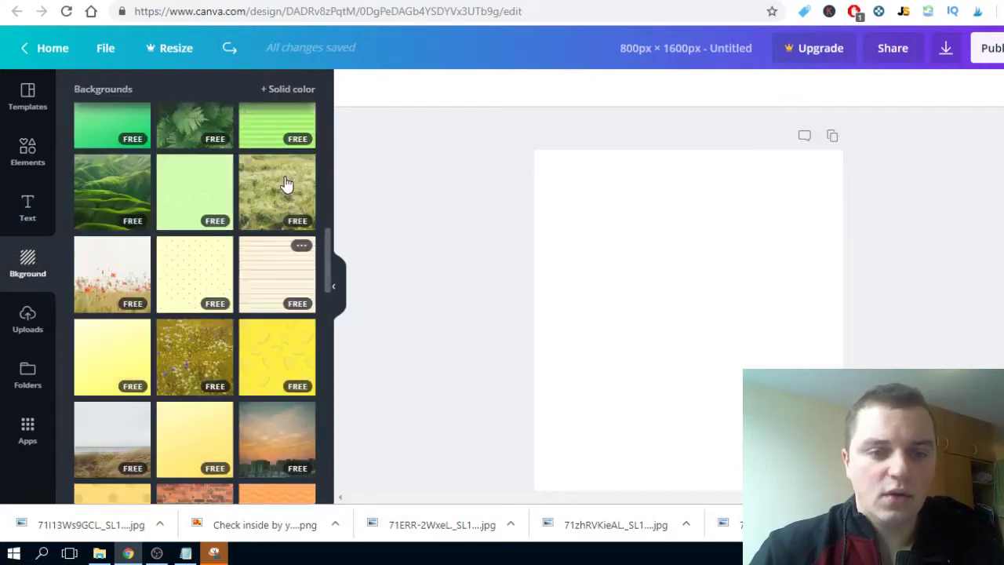
{"action": "scroll", "coordinate": [292, 196], "scroll_direction": "down", "scroll_amount": 8}
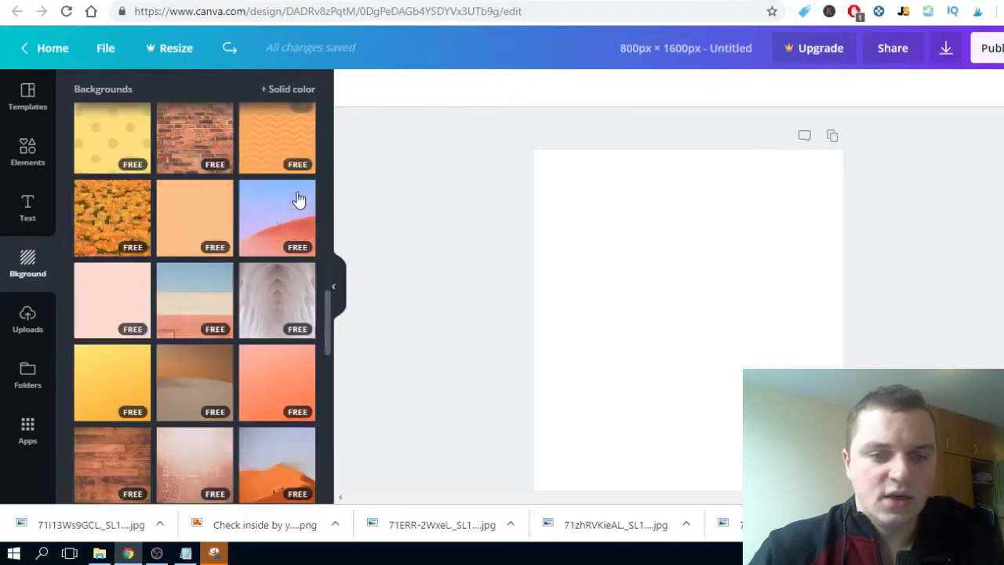
{"action": "scroll", "coordinate": [326, 341], "scroll_direction": "down", "scroll_amount": 3}
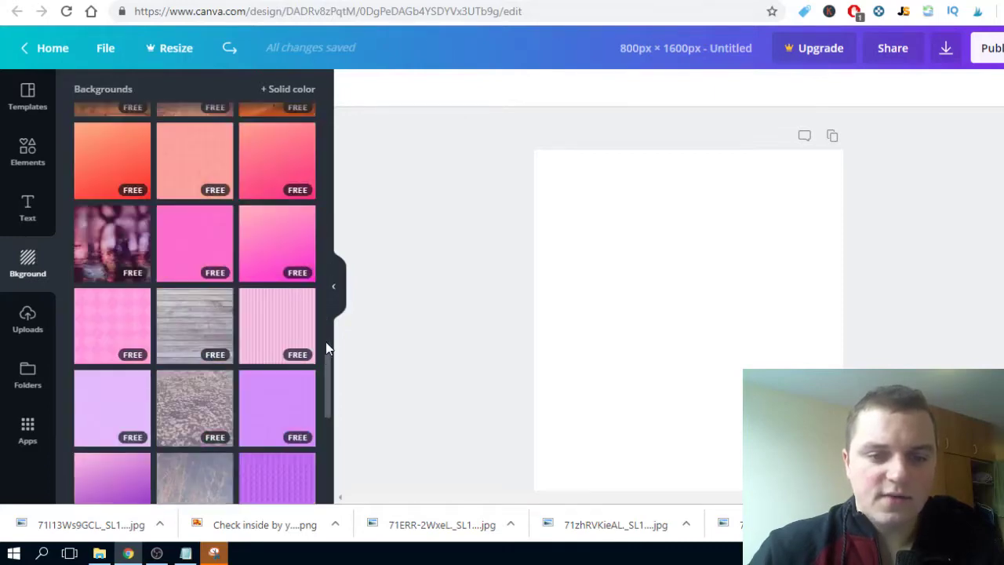
{"action": "left_click", "coordinate": [209, 246]}
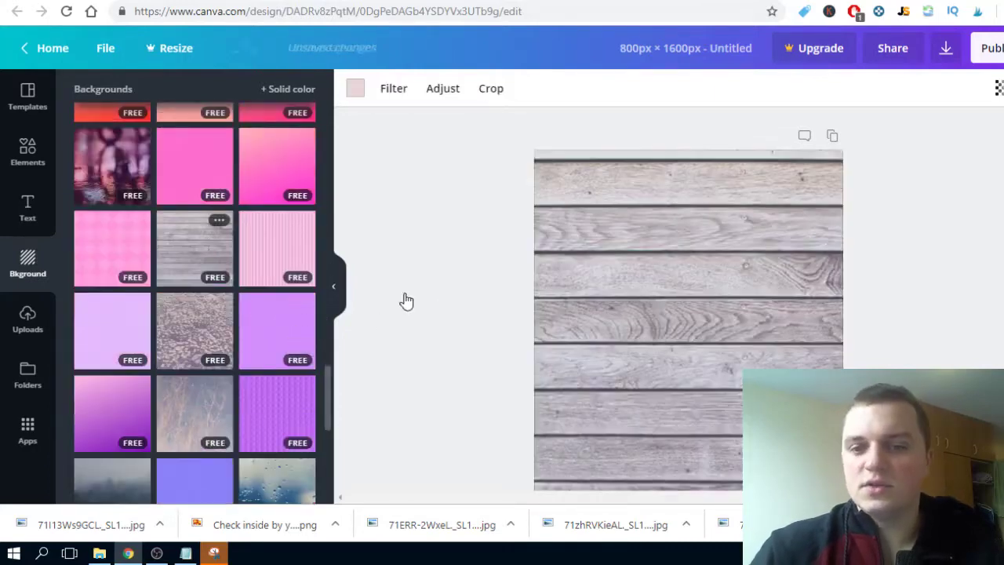
{"action": "left_click", "coordinate": [908, 238]}
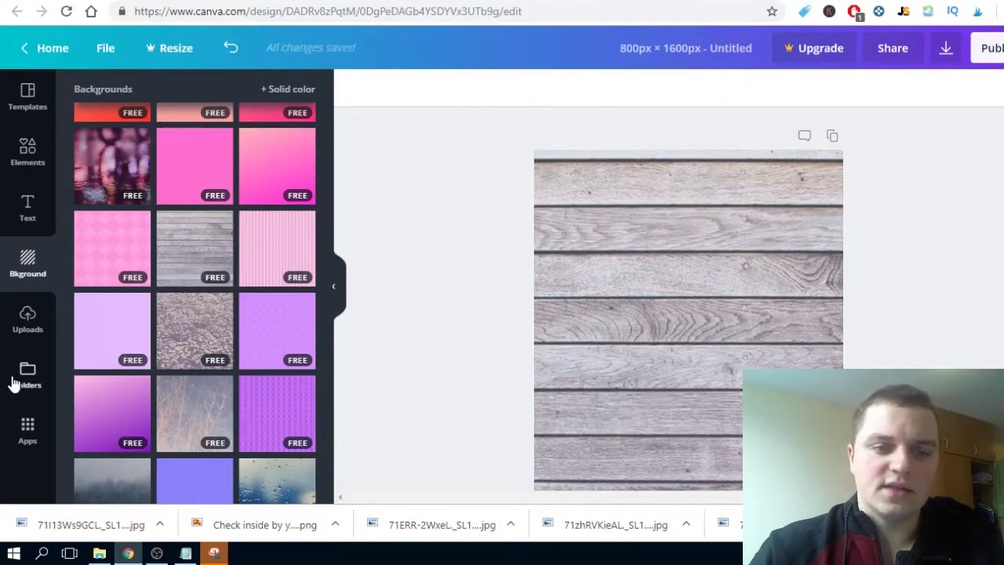
- Add the uploaded rear-view GoPro image with the turtle screen and place it in the page's upper half
{"action": "left_click", "coordinate": [27, 316]}
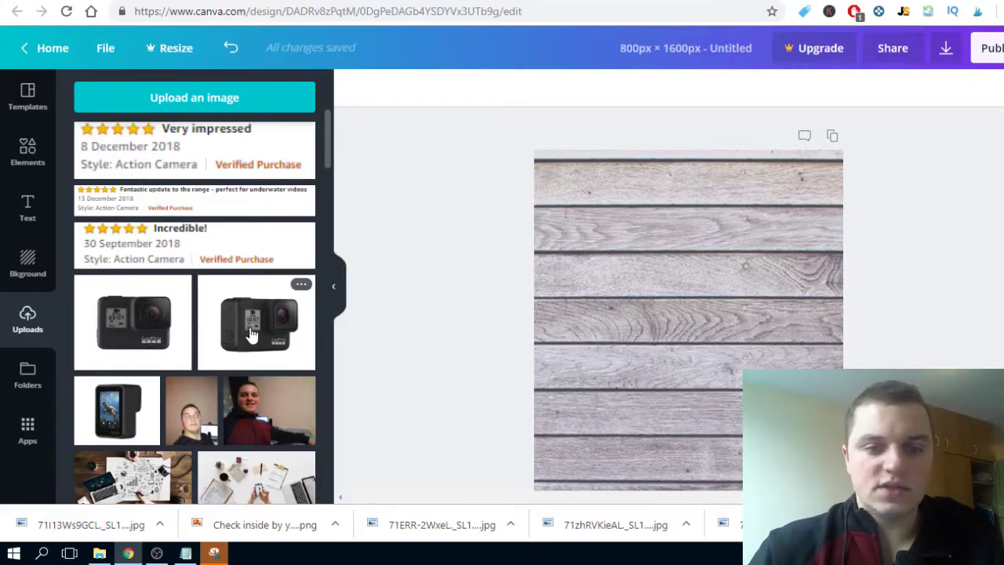
{"action": "left_click", "coordinate": [121, 407]}
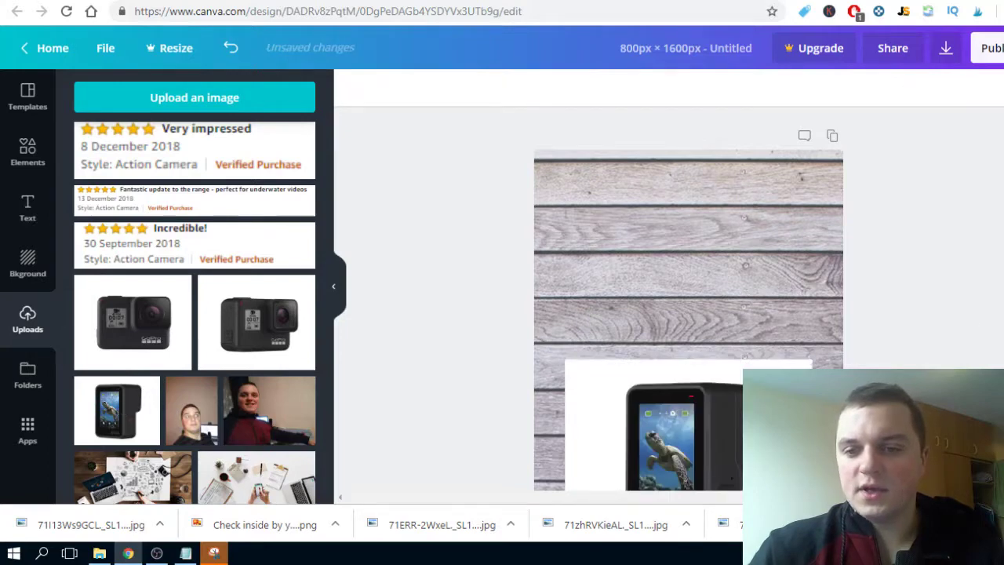
{"action": "left_click_drag", "start_coordinate": [701, 381], "coordinate": [719, 263]}
{"action": "key", "text": "ctrl+z"}
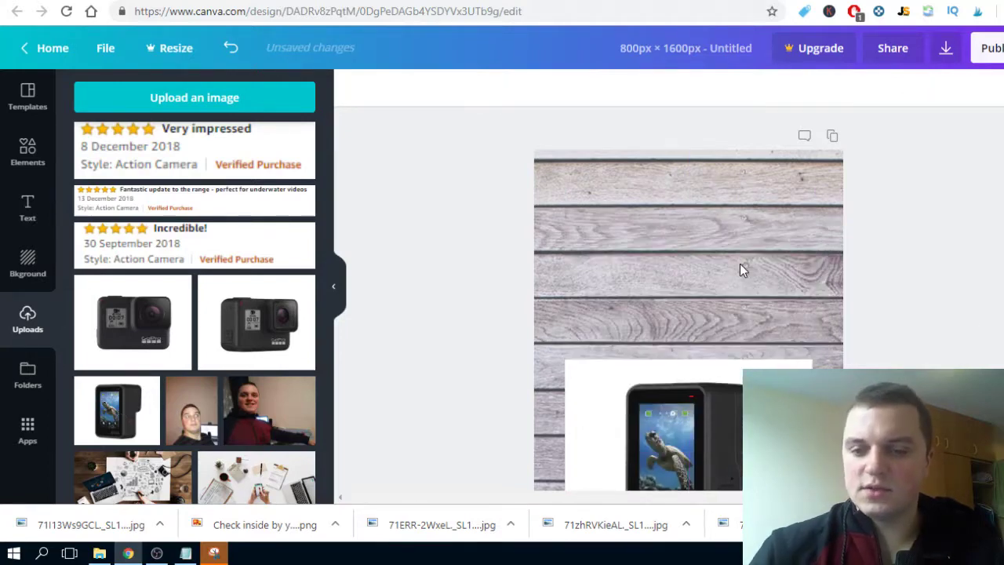
{"action": "left_click_drag", "start_coordinate": [734, 436], "coordinate": [737, 296]}
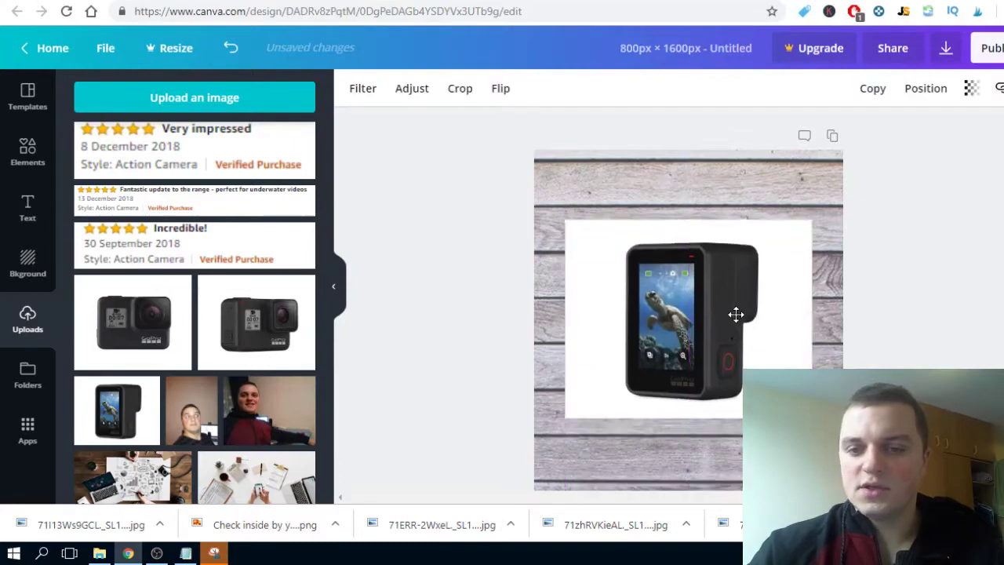
- Crop the turtle-screen image's white margins close to the camera and move it down slightly, centred on the page
{"action": "double_click", "coordinate": [700, 288]}
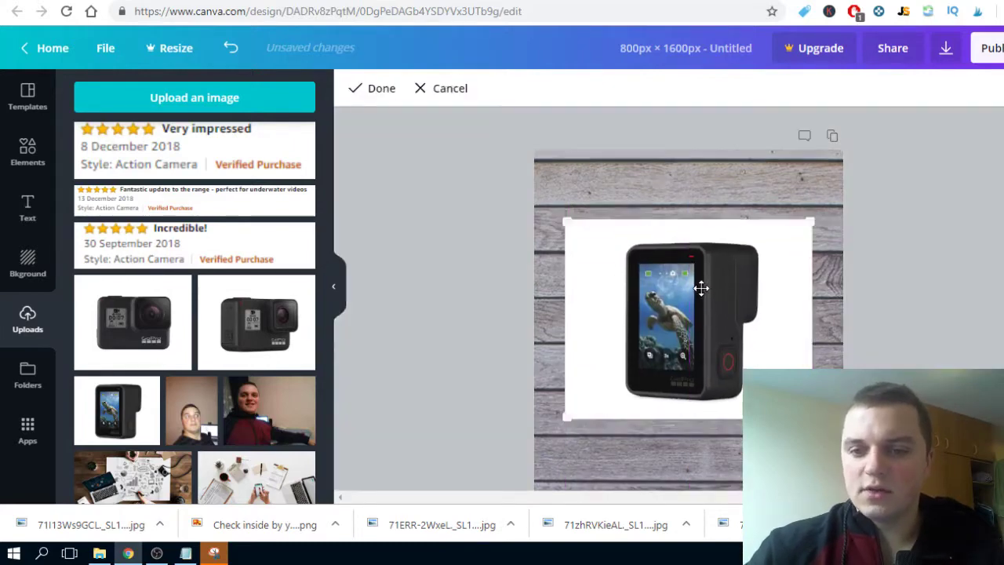
{"action": "left_click_drag", "start_coordinate": [812, 419], "coordinate": [758, 406]}
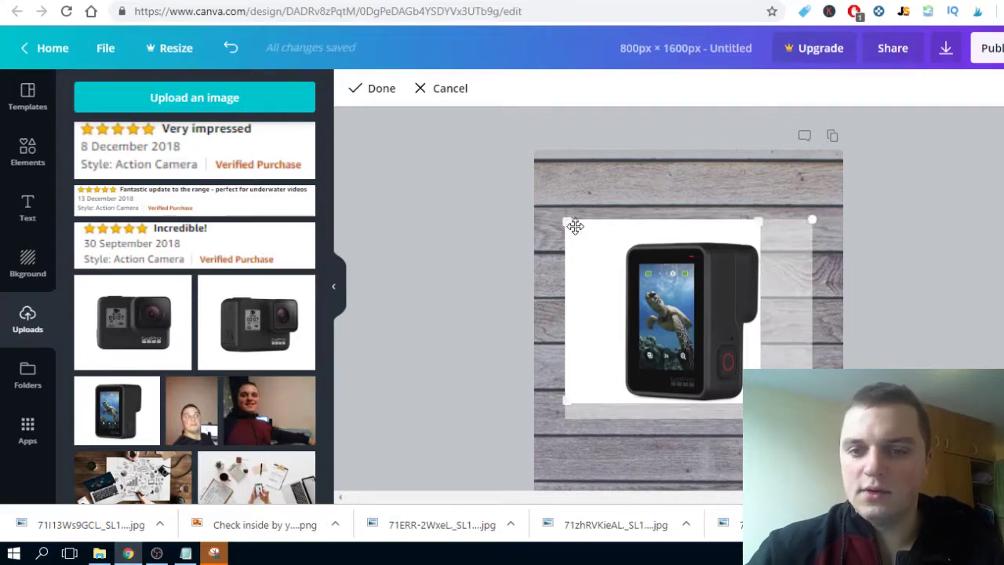
{"action": "left_click_drag", "start_coordinate": [571, 223], "coordinate": [615, 242]}
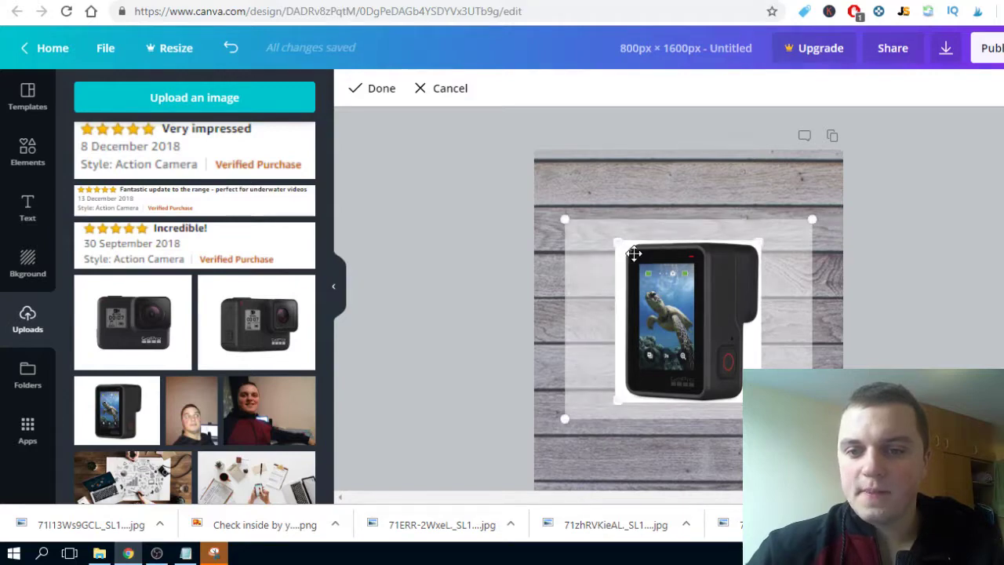
{"action": "left_click", "coordinate": [875, 295]}
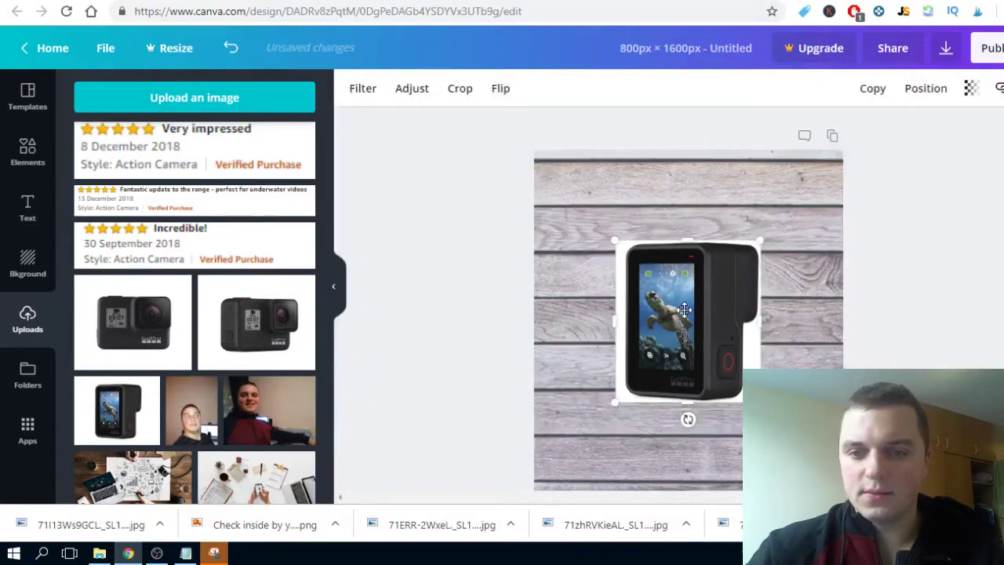
{"action": "left_click_drag", "start_coordinate": [683, 310], "coordinate": [684, 325]}
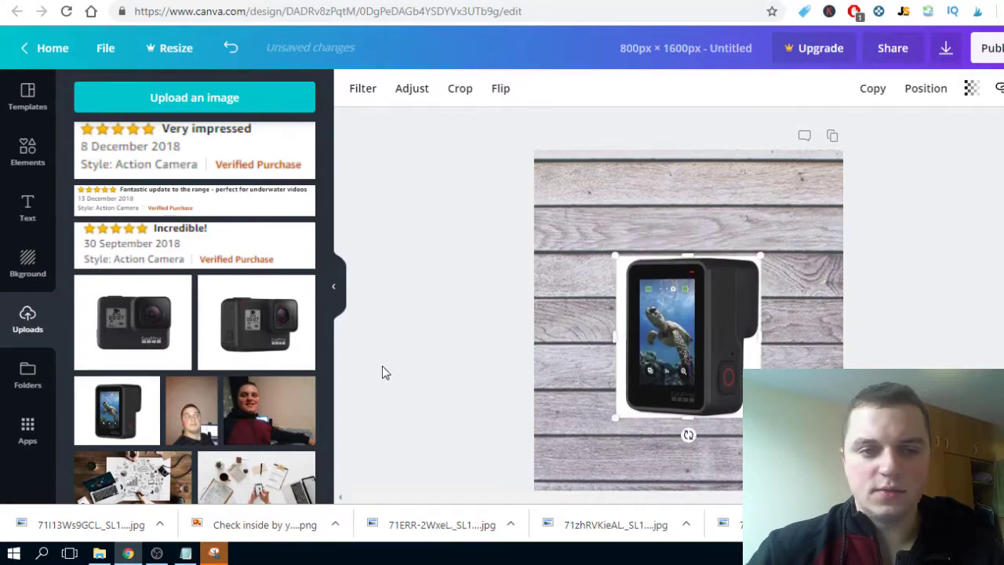
- Add the uploaded angled front-view GoPro image, cropped close to the camera, and place it below the turtle-screen camera
{"action": "scroll", "coordinate": [471, 345], "scroll_direction": "down", "scroll_amount": 2}
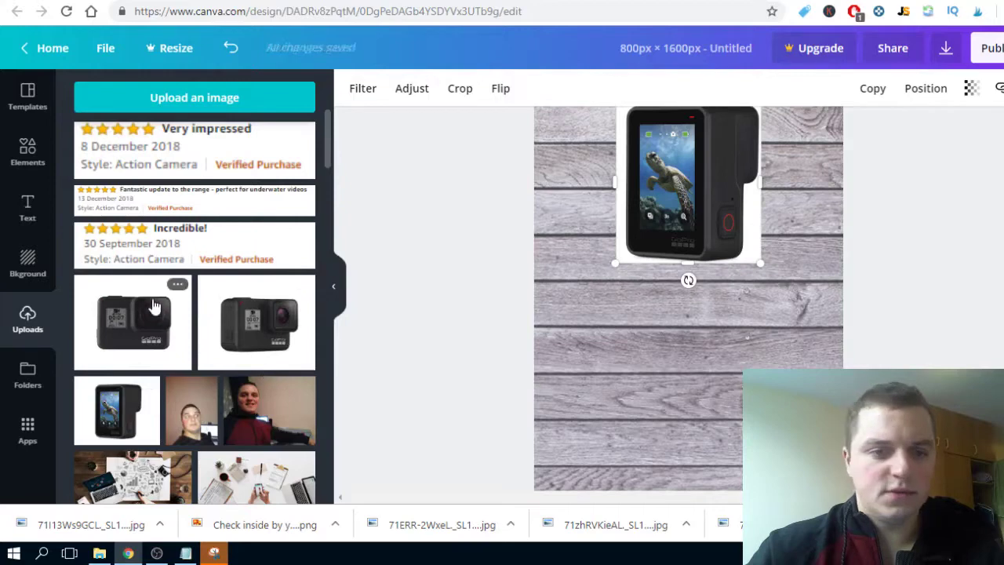
{"action": "left_click", "coordinate": [273, 331]}
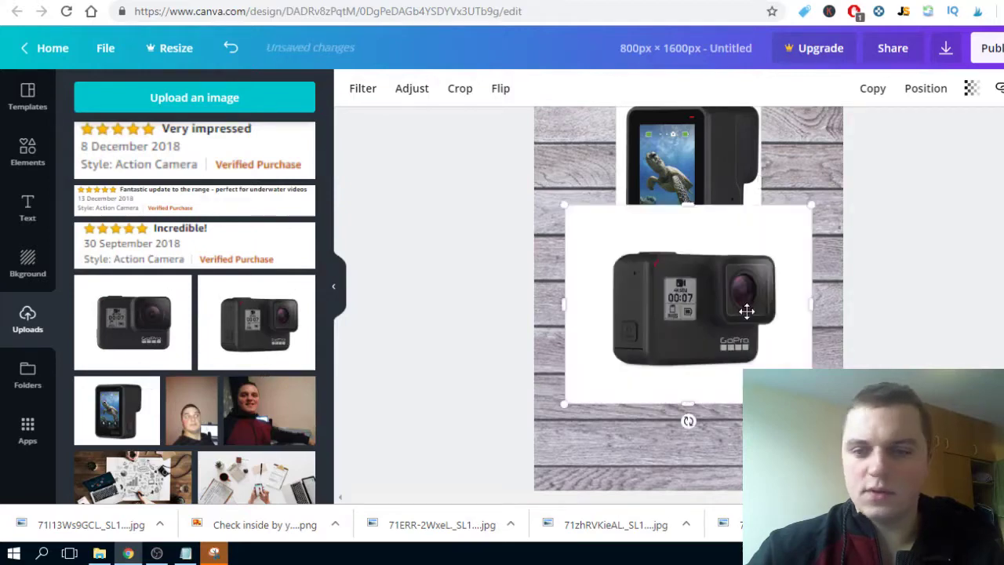
{"action": "double_click", "coordinate": [696, 318]}
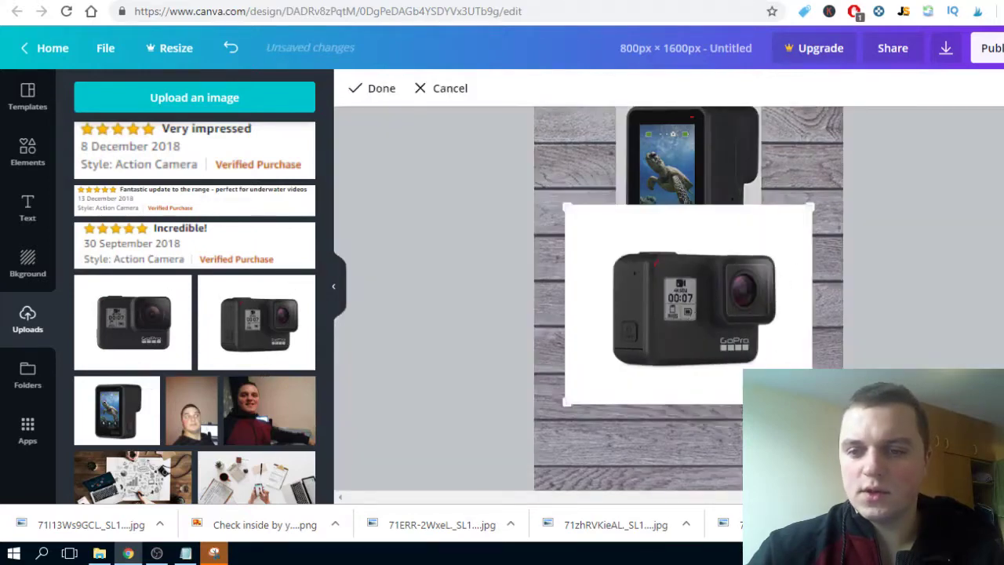
{"action": "left_click_drag", "start_coordinate": [812, 404], "coordinate": [774, 366]}
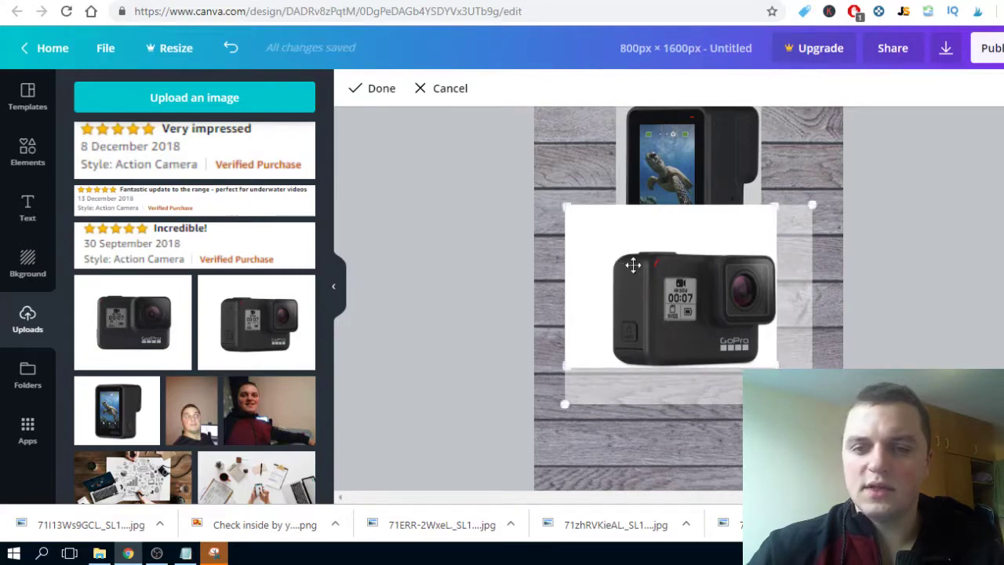
{"action": "left_click_drag", "start_coordinate": [569, 206], "coordinate": [608, 249]}
{"action": "left_click", "coordinate": [858, 313]}
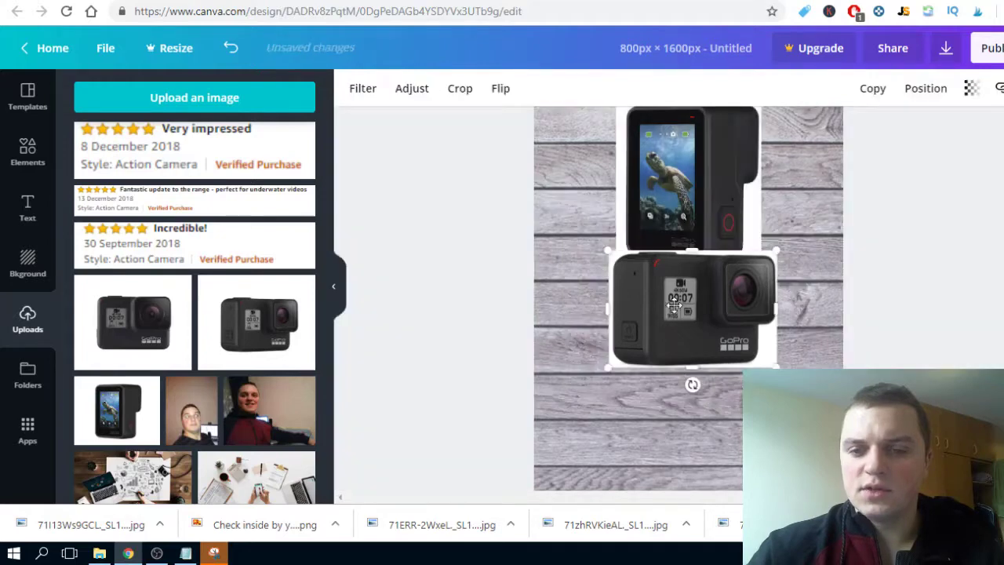
{"action": "left_click_drag", "start_coordinate": [643, 326], "coordinate": [640, 323]}
{"action": "left_click", "coordinate": [898, 307]}
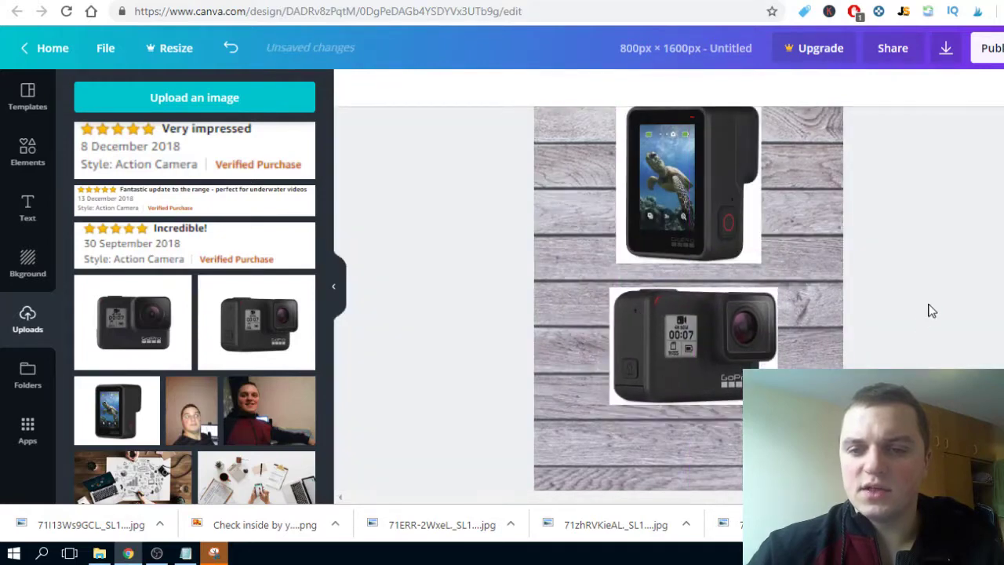
- Add the "Very impressed", "Fantastic update to the range" and "Incredible!" review snips to the page
{"action": "scroll", "coordinate": [868, 268], "scroll_direction": "up", "scroll_amount": 3}
{"action": "scroll", "coordinate": [650, 244], "scroll_direction": "down", "scroll_amount": 3}
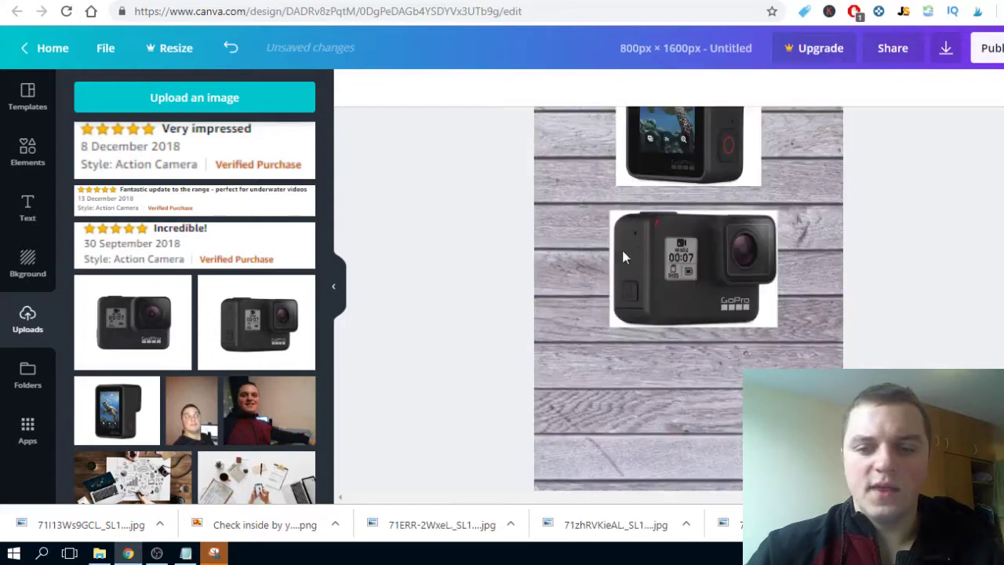
{"action": "left_click", "coordinate": [211, 151]}
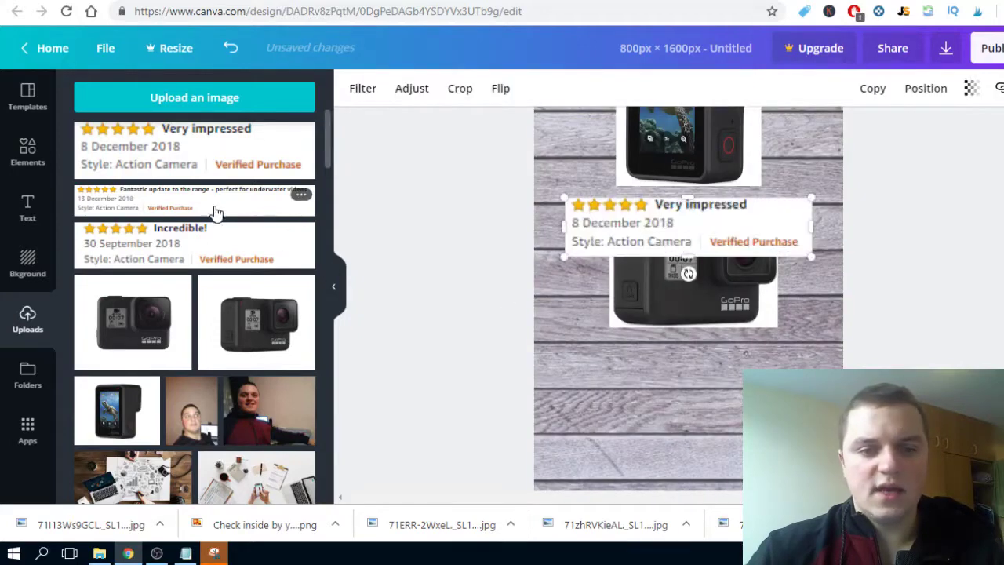
{"action": "left_click", "coordinate": [207, 217]}
{"action": "left_click", "coordinate": [199, 243]}
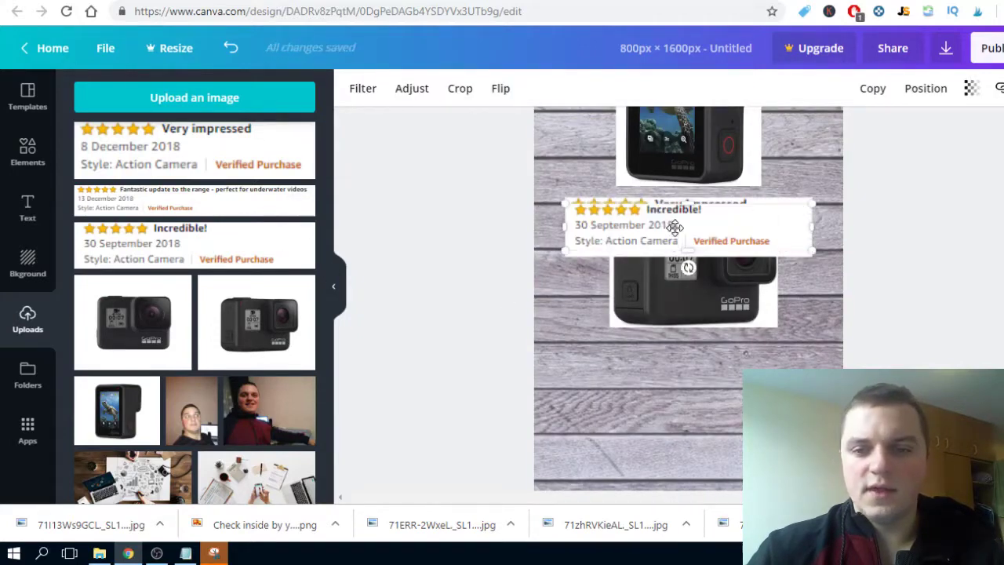
- Stack the review snips below the front-view camera: "Very impressed" first, "Incredible!" second and "Fantastic update" at the page's bottom
{"action": "left_click_drag", "start_coordinate": [674, 227], "coordinate": [685, 459]}
{"action": "left_click", "coordinate": [704, 245]}
{"action": "left_click_drag", "start_coordinate": [701, 284], "coordinate": [697, 378]}
{"action": "scroll", "coordinate": [696, 365], "scroll_direction": "down", "scroll_amount": 2}
{"action": "left_click", "coordinate": [707, 337]}
{"action": "left_click_drag", "start_coordinate": [707, 337], "coordinate": [699, 321]}
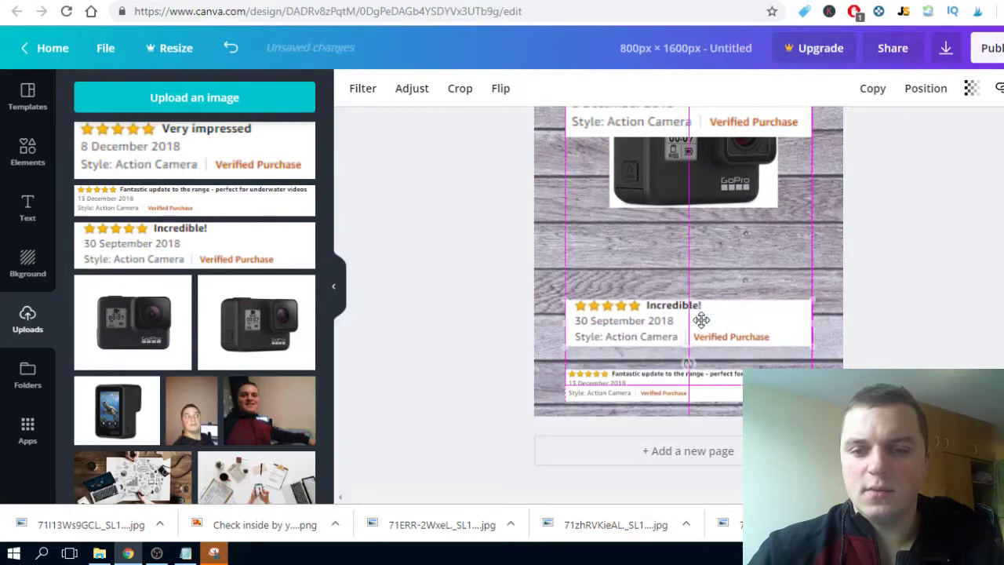
{"action": "scroll", "coordinate": [691, 196], "scroll_direction": "up", "scroll_amount": 2}
{"action": "left_click", "coordinate": [692, 196]}
{"action": "left_click_drag", "start_coordinate": [678, 280], "coordinate": [683, 314]}
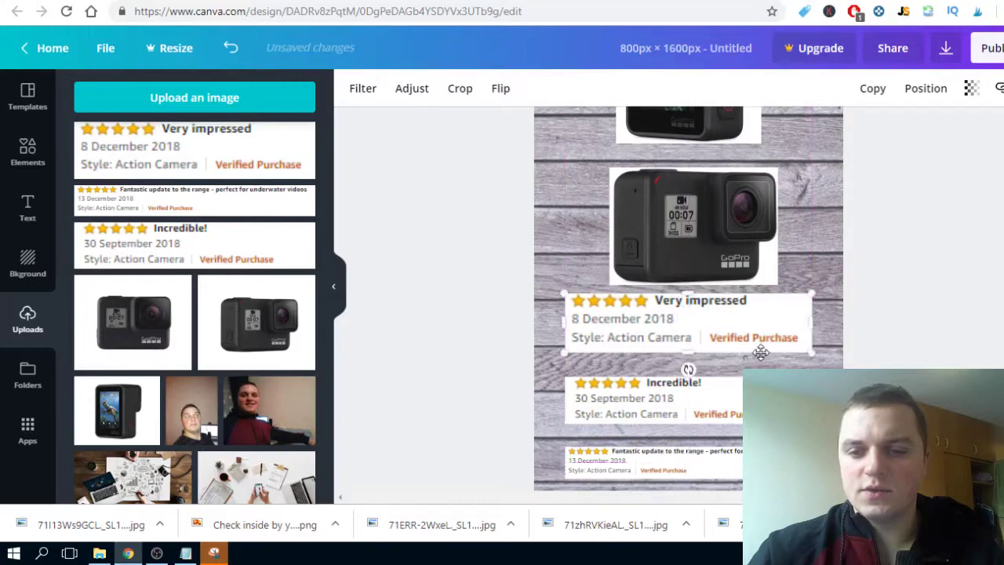
- Shrink the "Very impressed" and "Incredible!" snips slightly and tighten the stack of three reviews
{"action": "left_click_drag", "start_coordinate": [810, 351], "coordinate": [787, 329]}
{"action": "left_click_drag", "start_coordinate": [715, 317], "coordinate": [738, 314]}
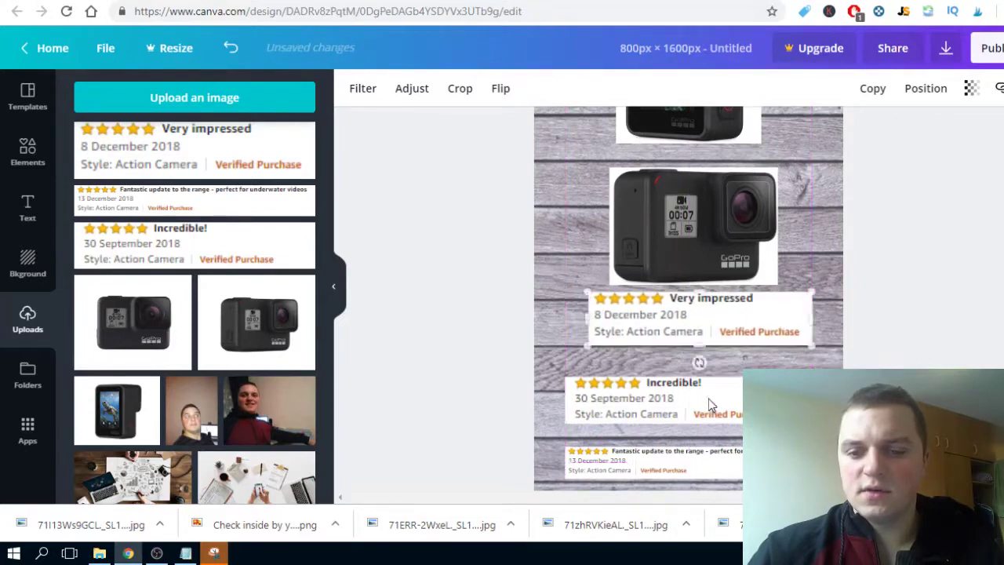
{"action": "left_click", "coordinate": [690, 412]}
{"action": "left_click_drag", "start_coordinate": [727, 405], "coordinate": [751, 380]}
{"action": "left_click_drag", "start_coordinate": [733, 426], "coordinate": [734, 427]}
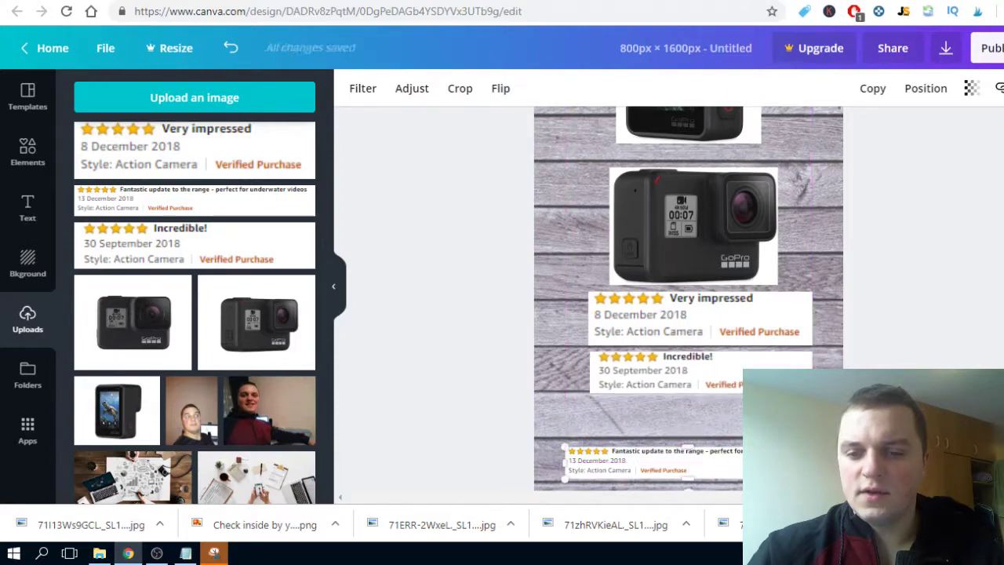
{"action": "left_click_drag", "start_coordinate": [666, 466], "coordinate": [700, 419]}
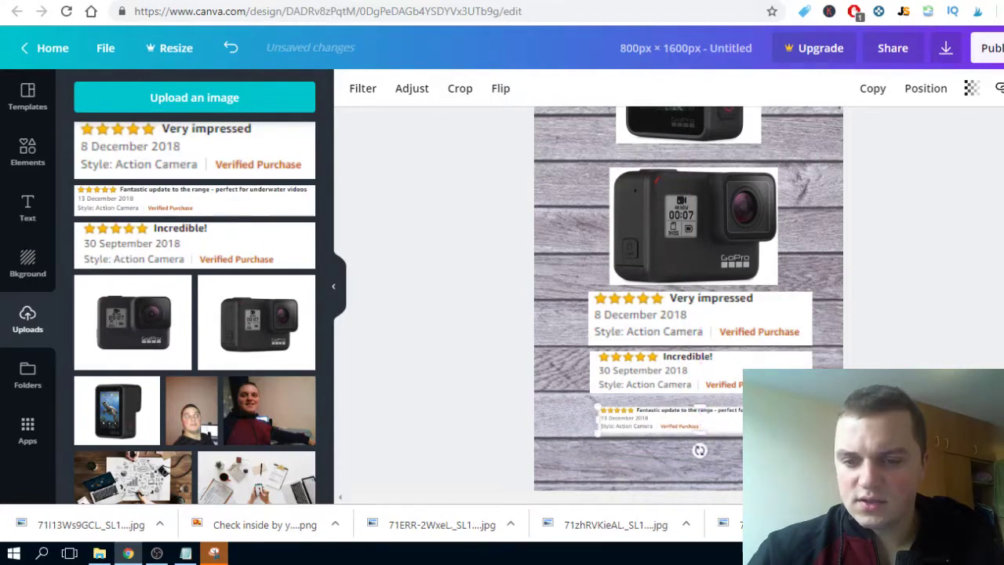
{"action": "left_click_drag", "start_coordinate": [700, 420], "coordinate": [689, 418]}
- Shrink both camera images a little and place them closer together, one above the other
{"action": "scroll", "coordinate": [862, 305], "scroll_direction": "up", "scroll_amount": 4}
{"action": "left_click", "coordinate": [711, 310]}
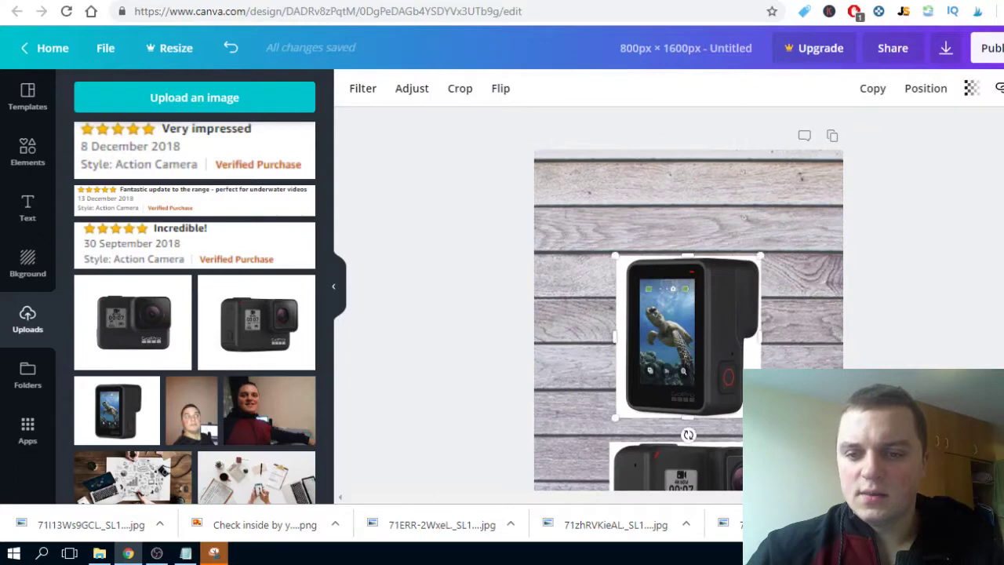
{"action": "left_click_drag", "start_coordinate": [761, 416], "coordinate": [730, 383]}
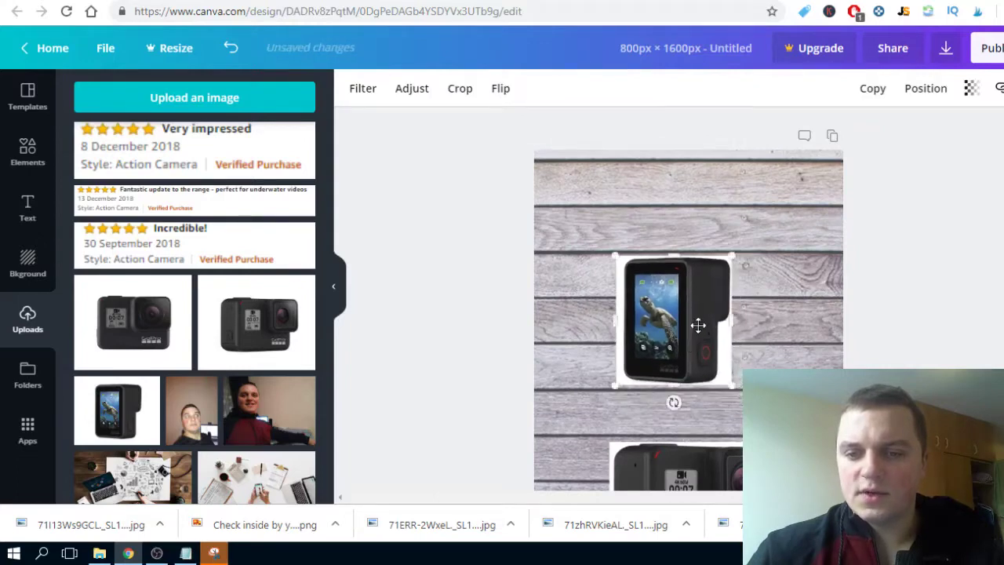
{"action": "left_click_drag", "start_coordinate": [697, 325], "coordinate": [709, 314]}
{"action": "scroll", "coordinate": [702, 463], "scroll_direction": "down", "scroll_amount": 3}
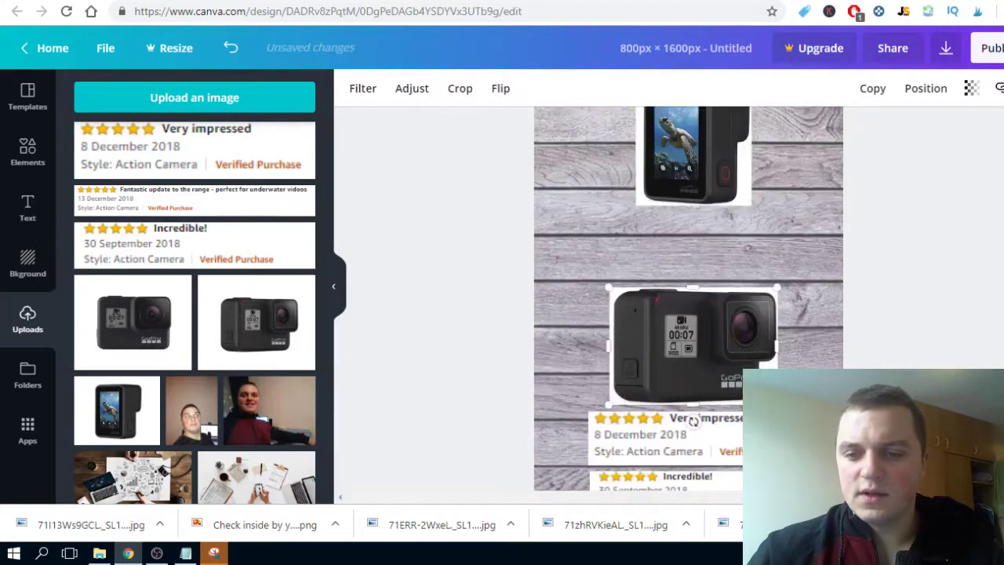
{"action": "left_click_drag", "start_coordinate": [735, 327], "coordinate": [746, 353]}
- Move the three review snips up beneath the front-view camera, leaving a small gap between each
{"action": "left_click", "coordinate": [739, 430]}
{"action": "left_click_drag", "start_coordinate": [740, 418], "coordinate": [735, 265]}
{"action": "scroll", "coordinate": [892, 360], "scroll_direction": "down", "scroll_amount": 2}
{"action": "scroll", "coordinate": [892, 360], "scroll_direction": "down", "scroll_amount": 2}
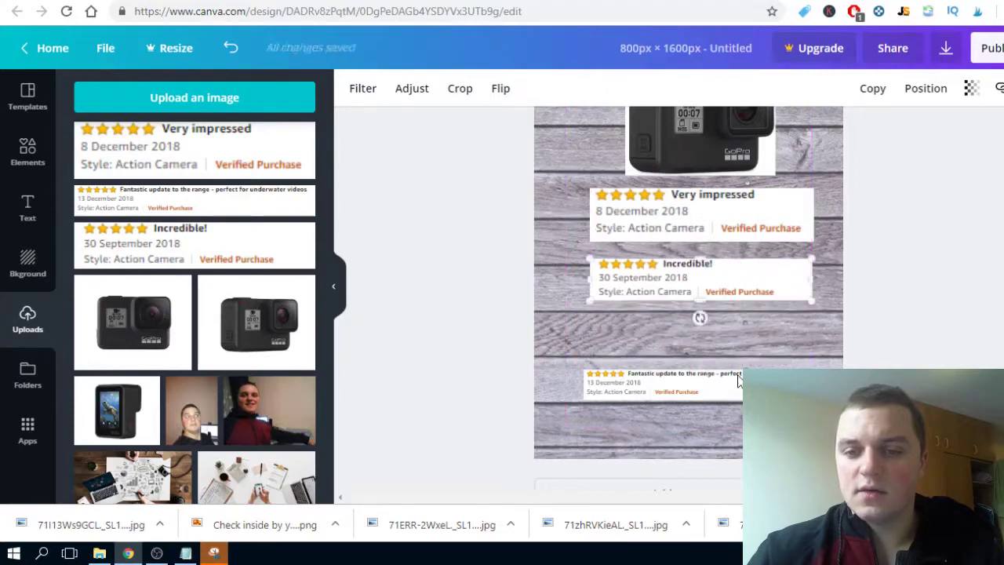
{"action": "left_click_drag", "start_coordinate": [736, 377], "coordinate": [730, 324]}
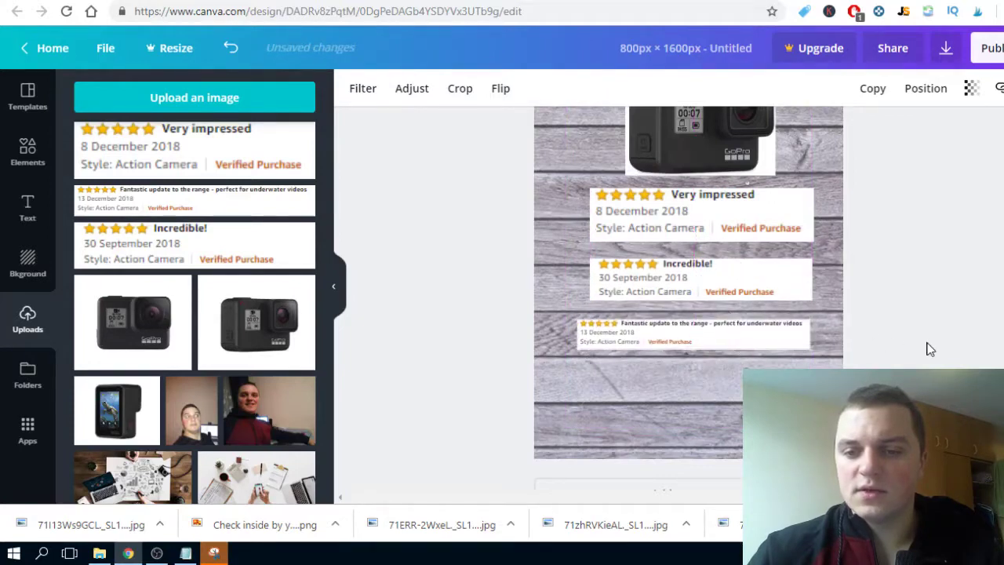
- Move the turtle-screen camera image down slightly, close above the front-view camera
{"action": "left_click", "coordinate": [928, 345]}
{"action": "scroll", "coordinate": [928, 345], "scroll_direction": "up", "scroll_amount": 5}
{"action": "mouse_move", "coordinate": [698, 280]}
{"action": "left_mouse_down"}
{"action": "mouse_move", "coordinate": [696, 300]}
{"action": "mouse_move", "coordinate": [692, 290]}
{"action": "left_mouse_up"}
{"action": "left_click", "coordinate": [653, 218]}
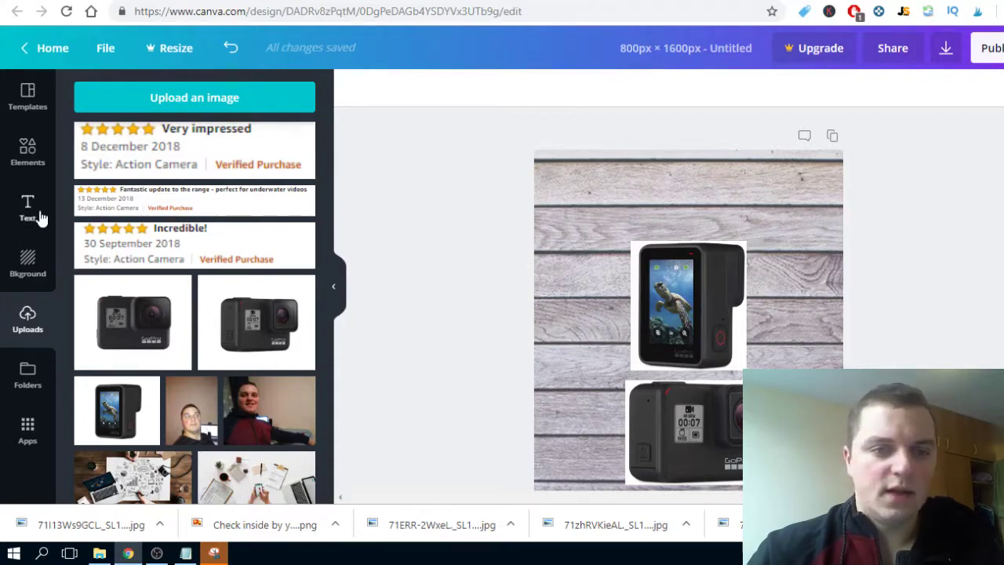
- Add a solid white square from the shapes collection to the page, over the product images
{"action": "left_click", "coordinate": [33, 163]}
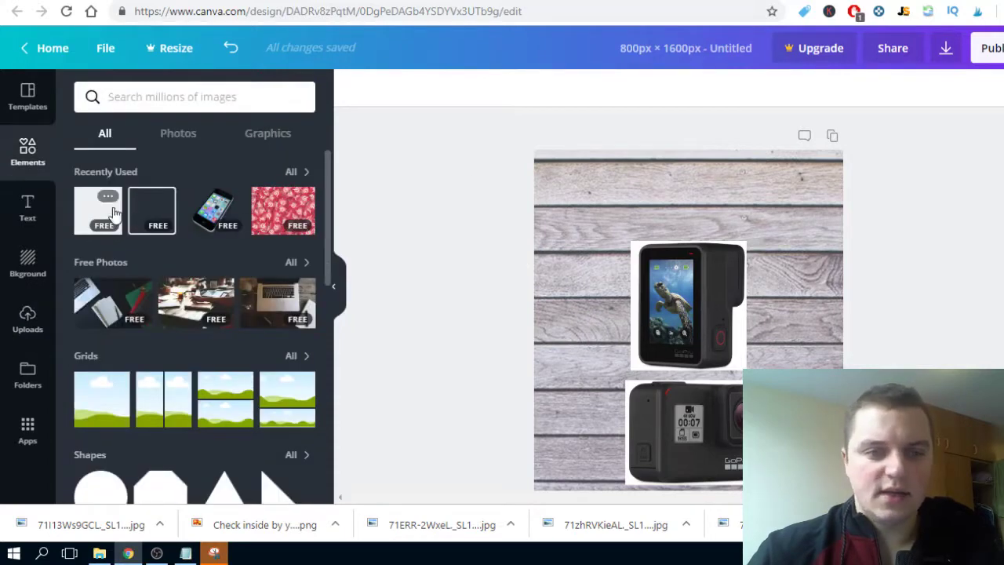
{"action": "scroll", "coordinate": [122, 314], "scroll_direction": "down", "scroll_amount": 1}
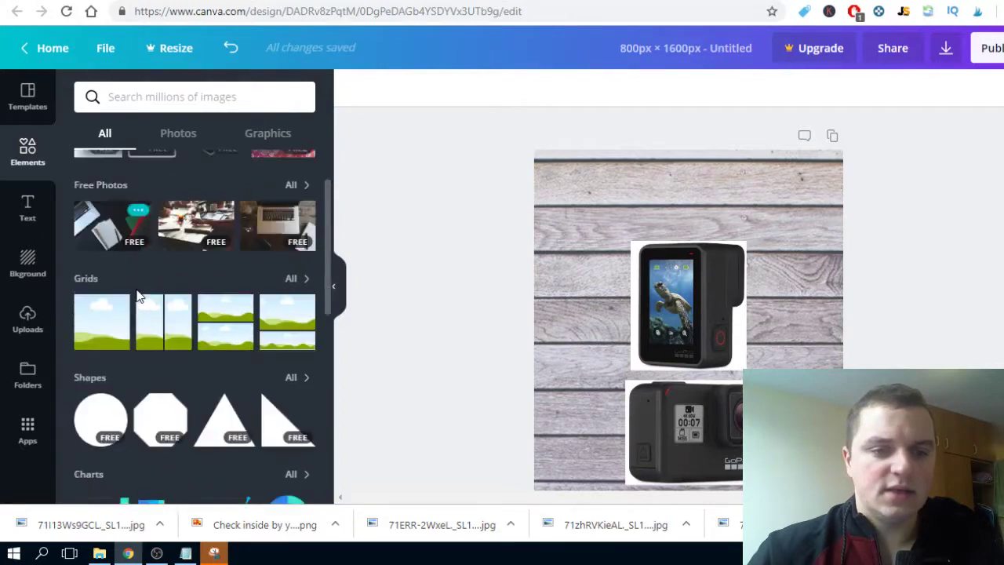
{"action": "left_click", "coordinate": [293, 378]}
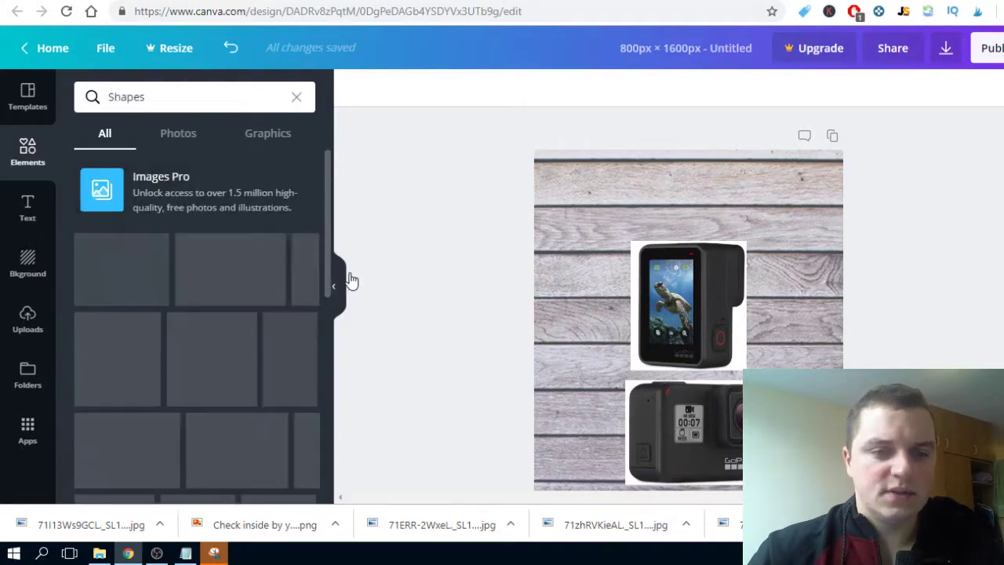
{"action": "scroll", "coordinate": [374, 223], "scroll_direction": "down", "scroll_amount": 1}
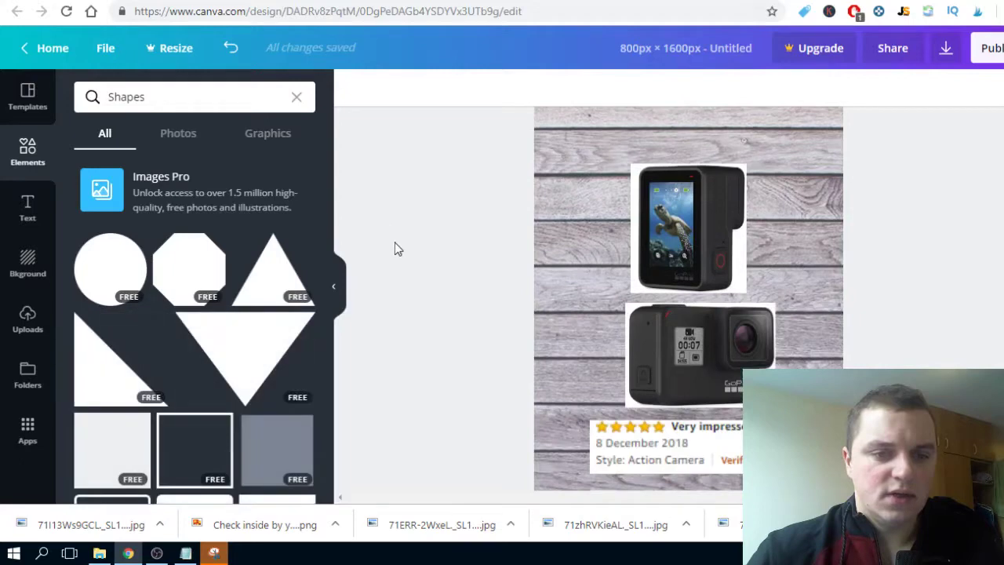
{"action": "scroll", "coordinate": [396, 249], "scroll_direction": "down", "scroll_amount": 1}
{"action": "left_click_drag", "start_coordinate": [112, 459], "coordinate": [650, 259]}
{"action": "scroll", "coordinate": [654, 262], "scroll_direction": "up", "scroll_amount": 1}
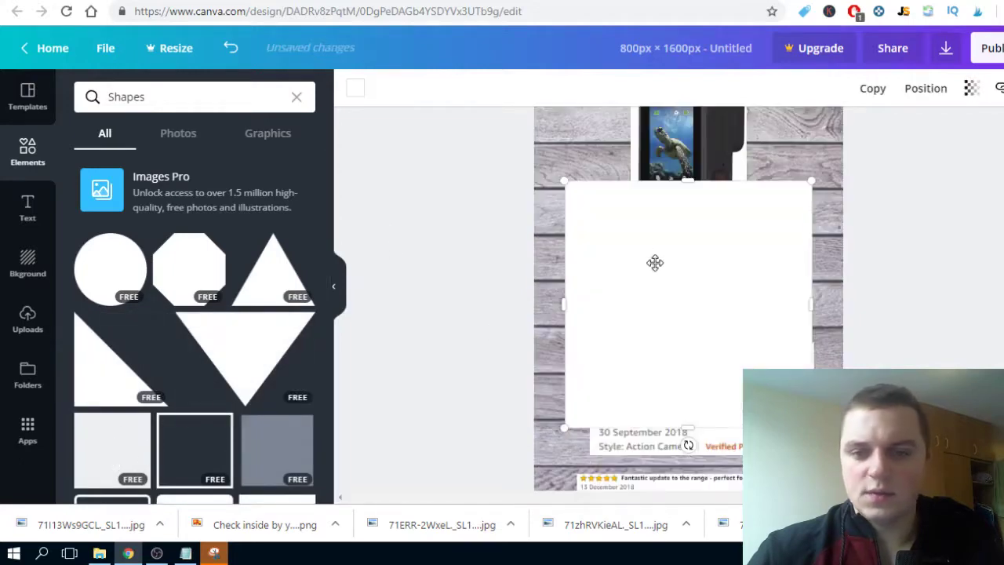
- Flatten the white square to a rectangle about 238 px high and place it at the very top of the page
{"action": "left_click_drag", "start_coordinate": [684, 425], "coordinate": [683, 274]}
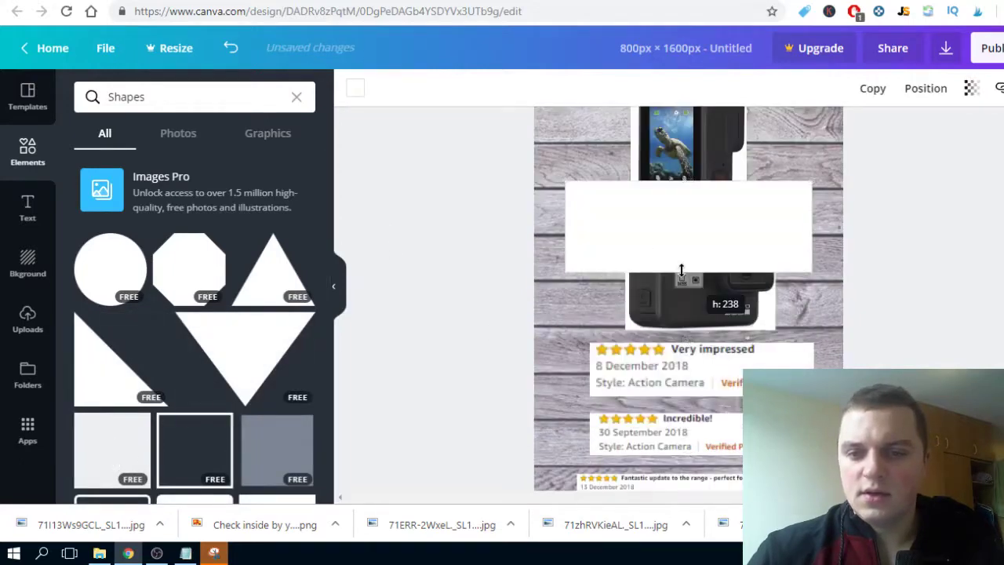
{"action": "left_click_drag", "start_coordinate": [682, 231], "coordinate": [679, 115]}
{"action": "scroll", "coordinate": [883, 219], "scroll_direction": "up", "scroll_amount": 2}
{"action": "left_click_drag", "start_coordinate": [688, 291], "coordinate": [634, 175]}
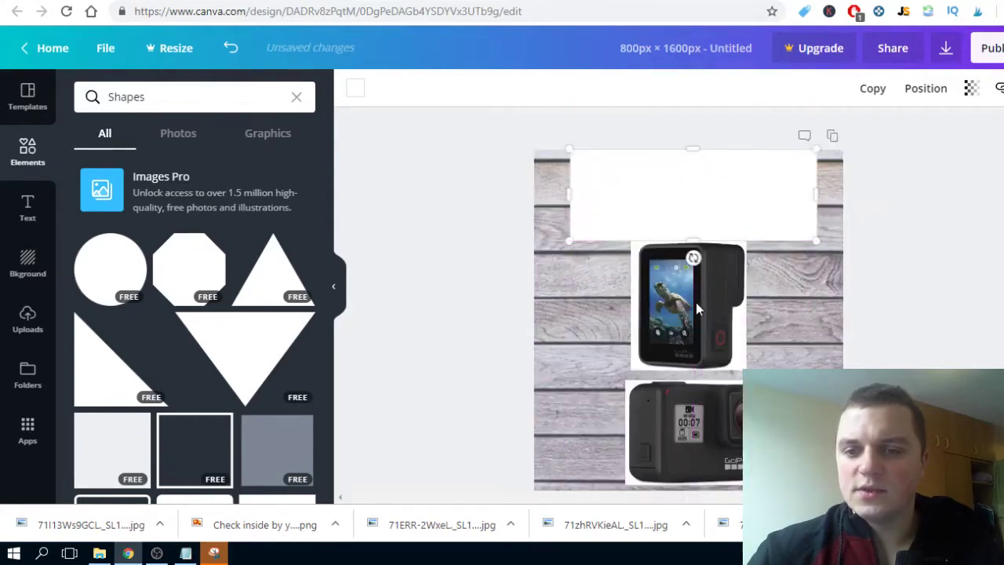
- Move both camera images down slightly to leave a small gap beneath the white rectangle
{"action": "left_click_drag", "start_coordinate": [695, 302], "coordinate": [689, 295]}
{"action": "scroll", "coordinate": [743, 366], "scroll_direction": "down", "scroll_amount": 1}
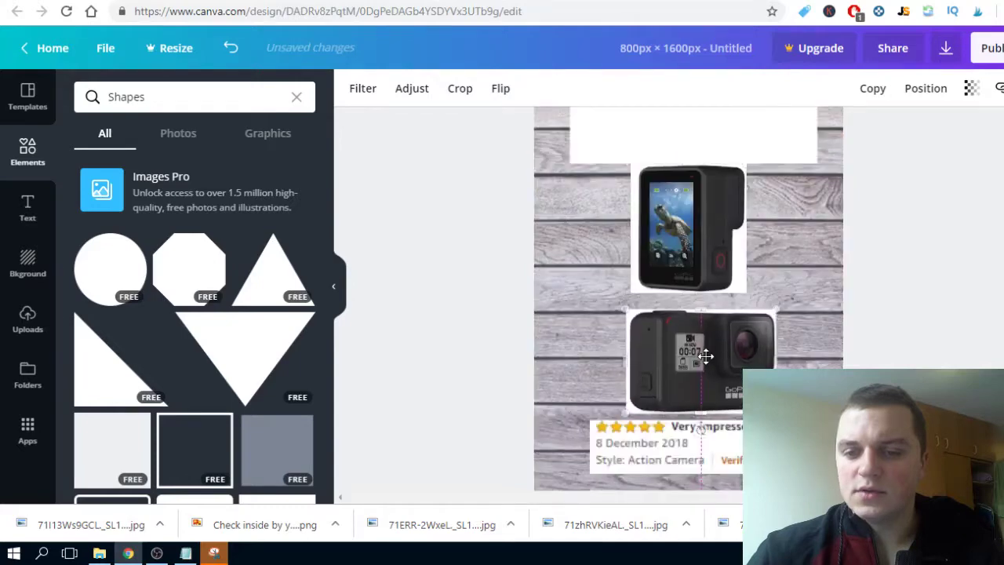
{"action": "left_click_drag", "start_coordinate": [698, 269], "coordinate": [698, 276]}
{"action": "left_click", "coordinate": [991, 279]}
{"action": "scroll", "coordinate": [902, 258], "scroll_direction": "up", "scroll_amount": 1}
- Widen the rectangle past both page edges to form a full-width banner and fill it with black
{"action": "left_click", "coordinate": [817, 206]}
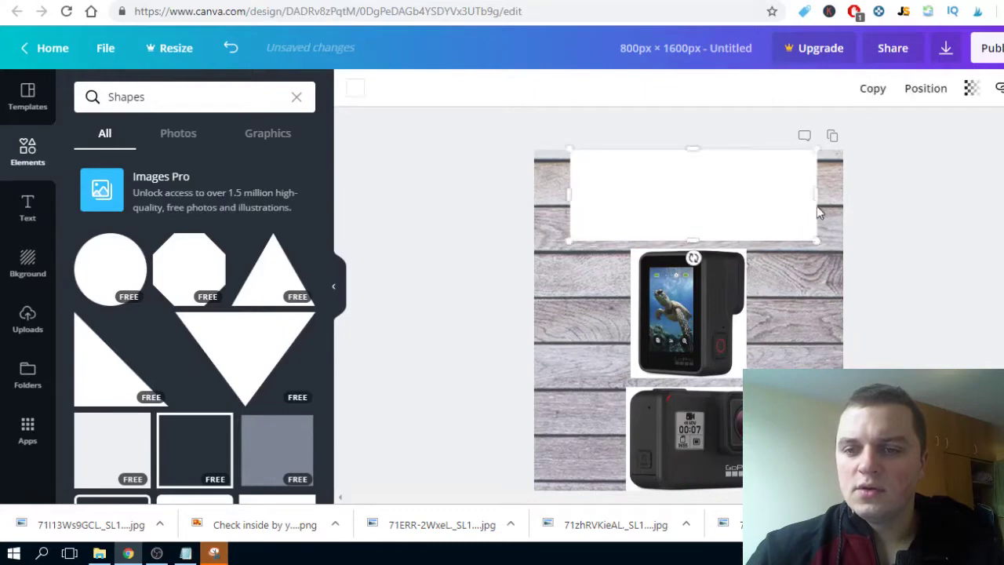
{"action": "left_click_drag", "start_coordinate": [831, 195], "coordinate": [876, 194]}
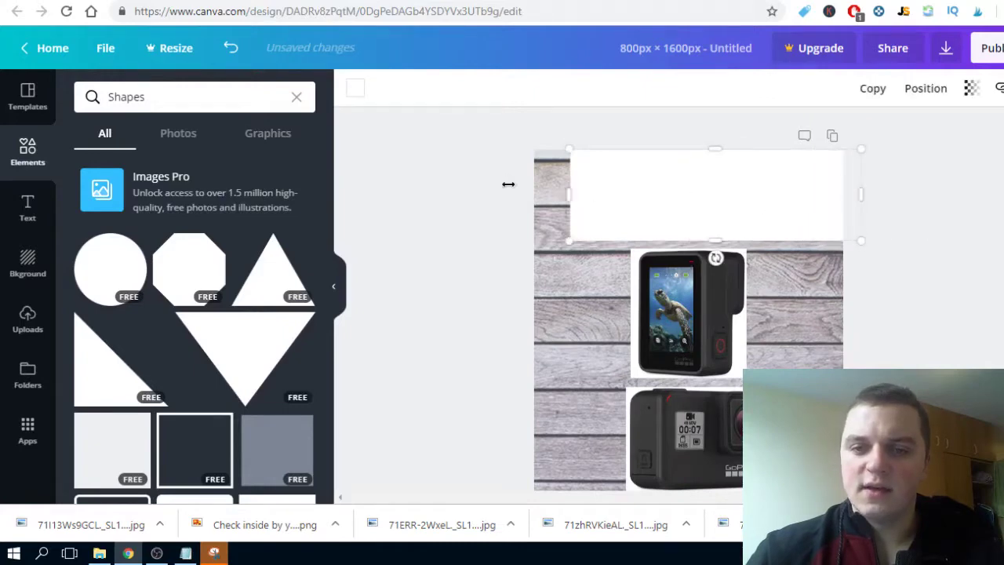
{"action": "left_click_drag", "start_coordinate": [509, 183], "coordinate": [538, 193]}
{"action": "left_click", "coordinate": [355, 88]}
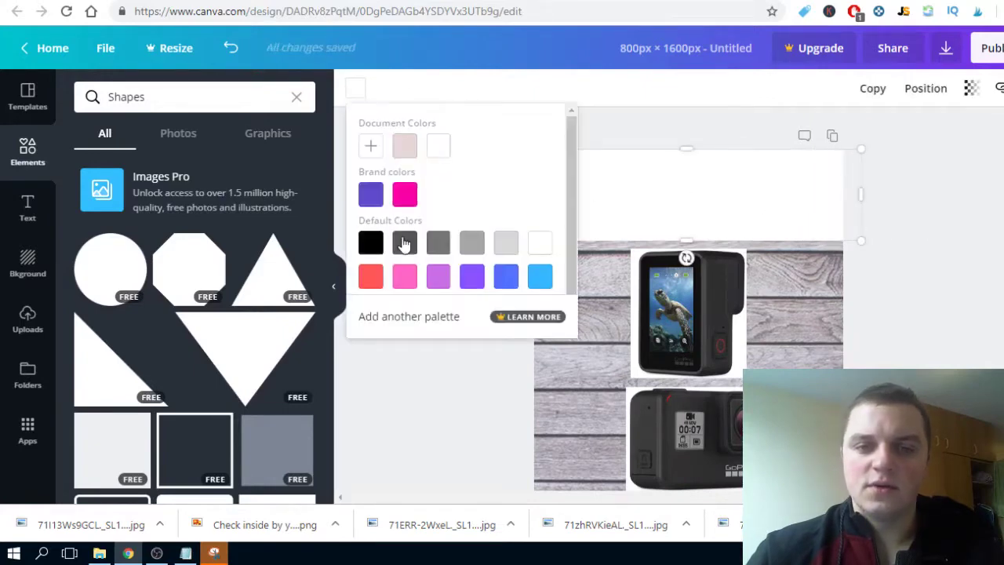
{"action": "left_click", "coordinate": [371, 243]}
{"action": "left_click", "coordinate": [771, 200]}
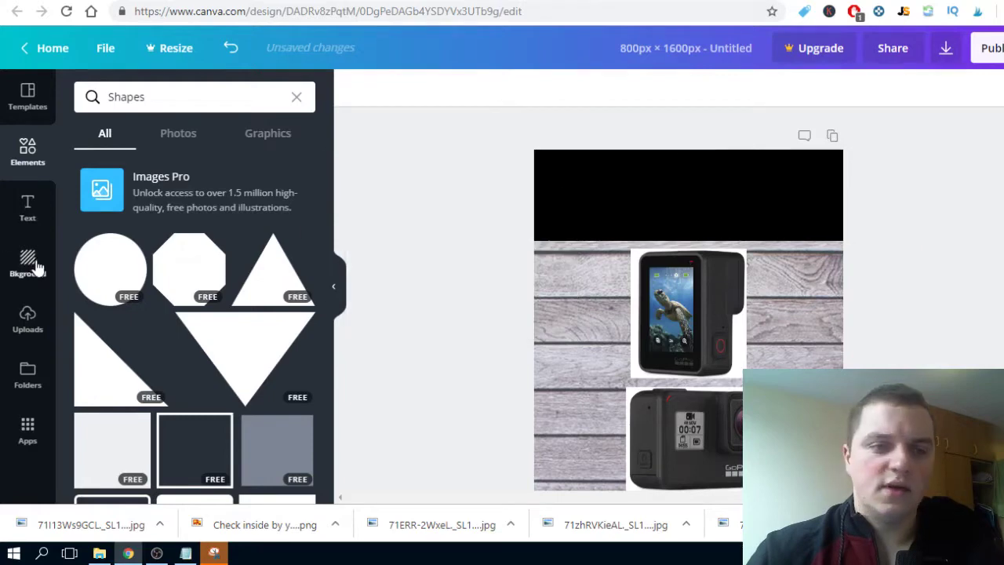
- Add a heading text box, move it onto the black banner and colour its text white
{"action": "left_click", "coordinate": [28, 207]}
{"action": "left_click", "coordinate": [193, 161]}
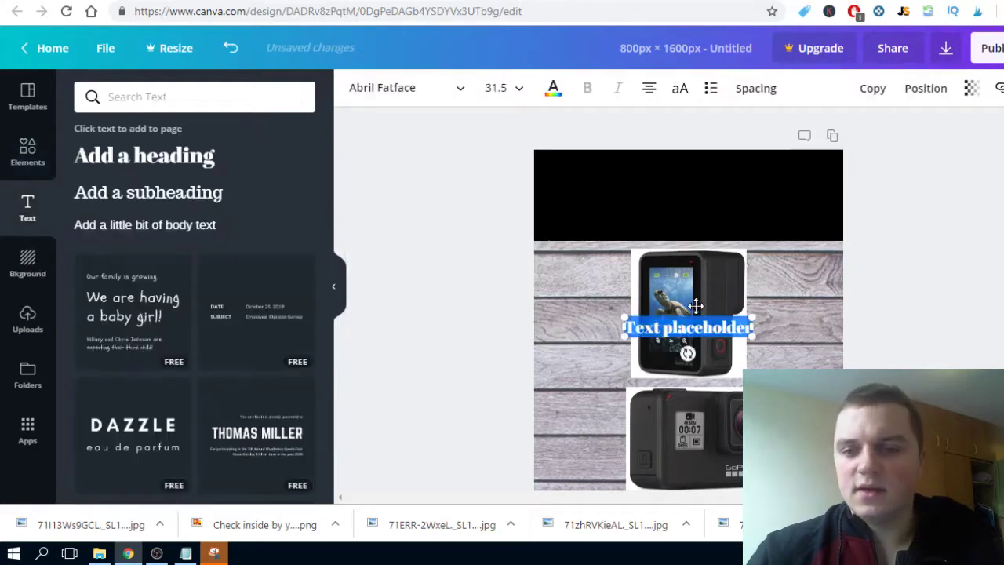
{"action": "left_click", "coordinate": [688, 322]}
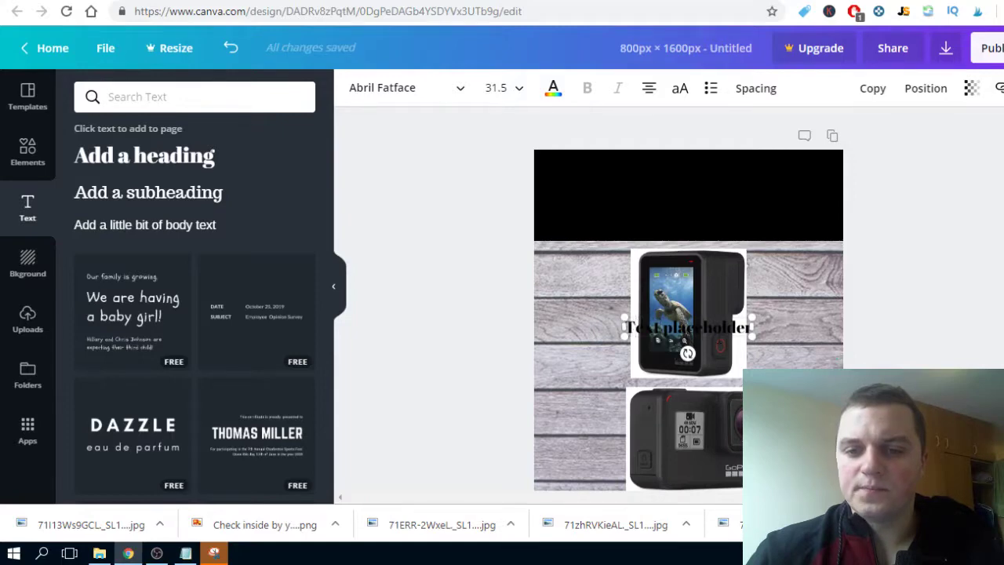
{"action": "left_click_drag", "start_coordinate": [717, 321], "coordinate": [700, 182]}
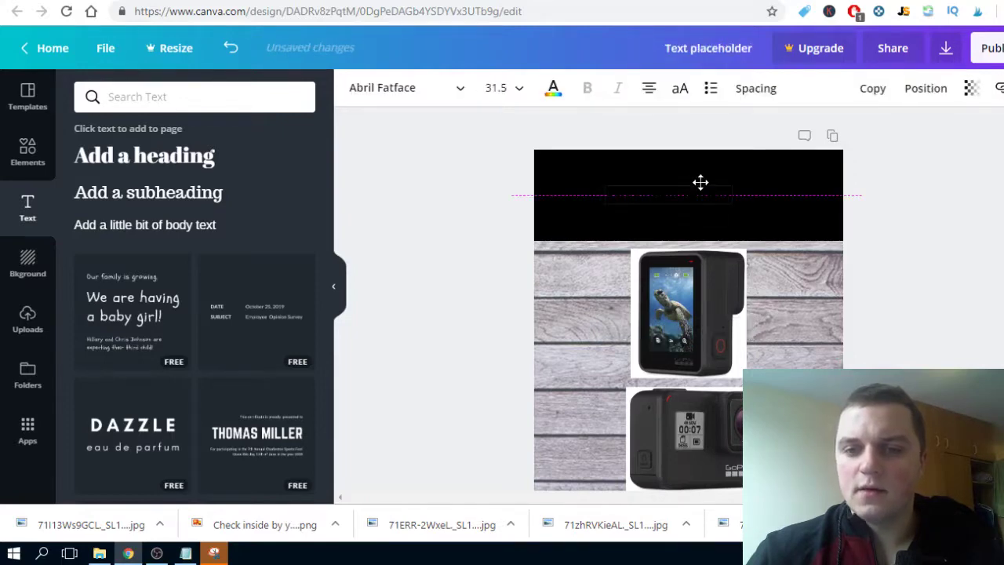
{"action": "left_click", "coordinate": [555, 86]}
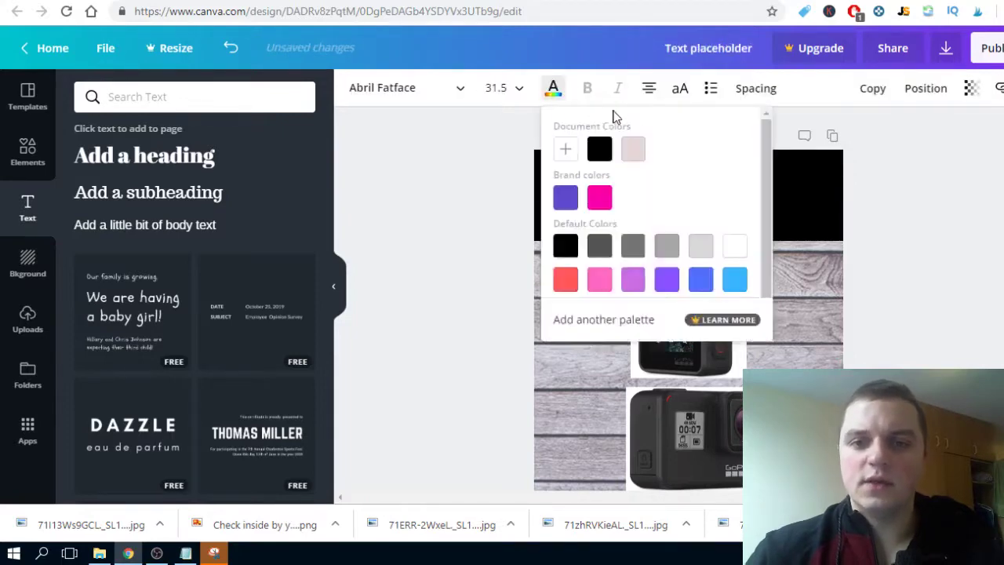
{"action": "left_click", "coordinate": [735, 245]}
{"action": "left_click", "coordinate": [965, 209]}
- Set the banner heading's font size to 80
{"action": "left_click", "coordinate": [663, 197]}
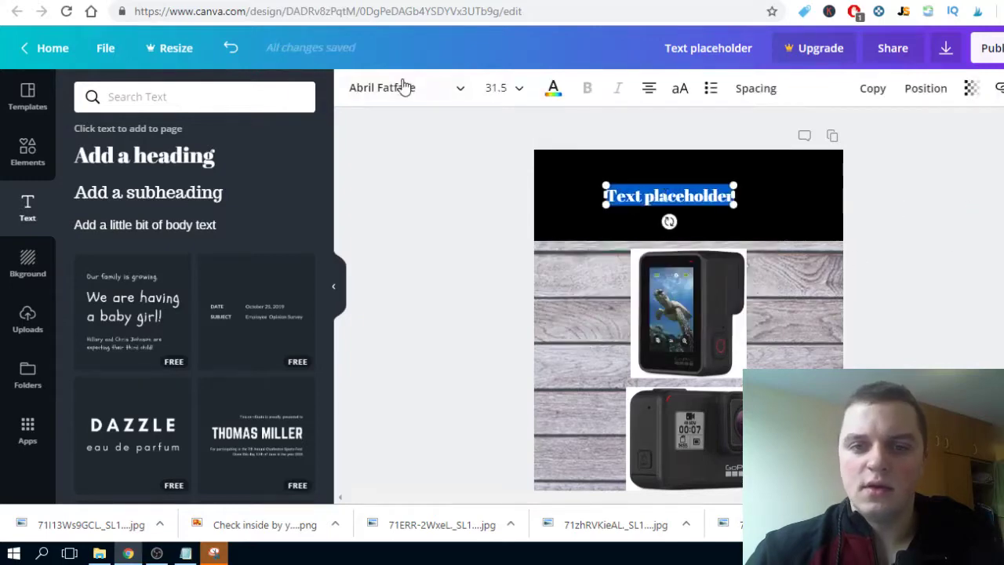
{"action": "left_click", "coordinate": [496, 88]}
{"action": "scroll", "coordinate": [543, 205], "scroll_direction": "down", "scroll_amount": 3}
{"action": "scroll", "coordinate": [543, 205], "scroll_direction": "down", "scroll_amount": 3}
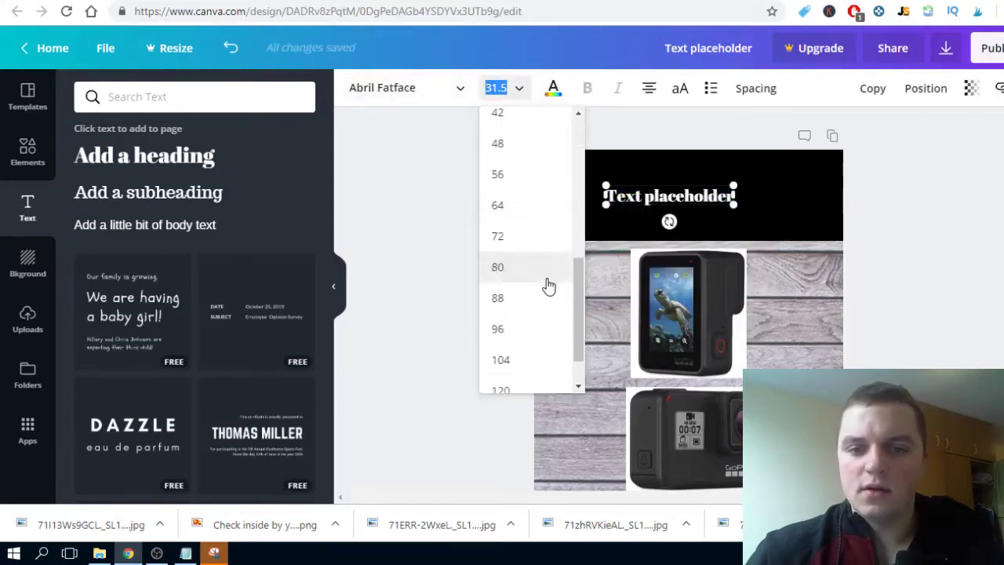
{"action": "left_click", "coordinate": [527, 279]}
- Widen the heading's text box to about 848 px and centre it vertically in the black banner
{"action": "left_click", "coordinate": [722, 215]}
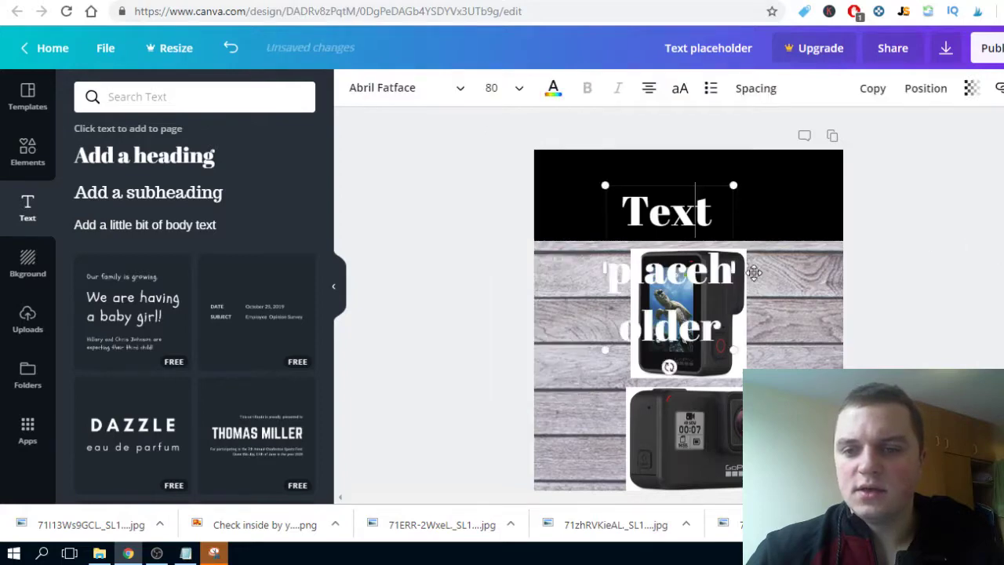
{"action": "left_click_drag", "start_coordinate": [746, 267], "coordinate": [858, 240]}
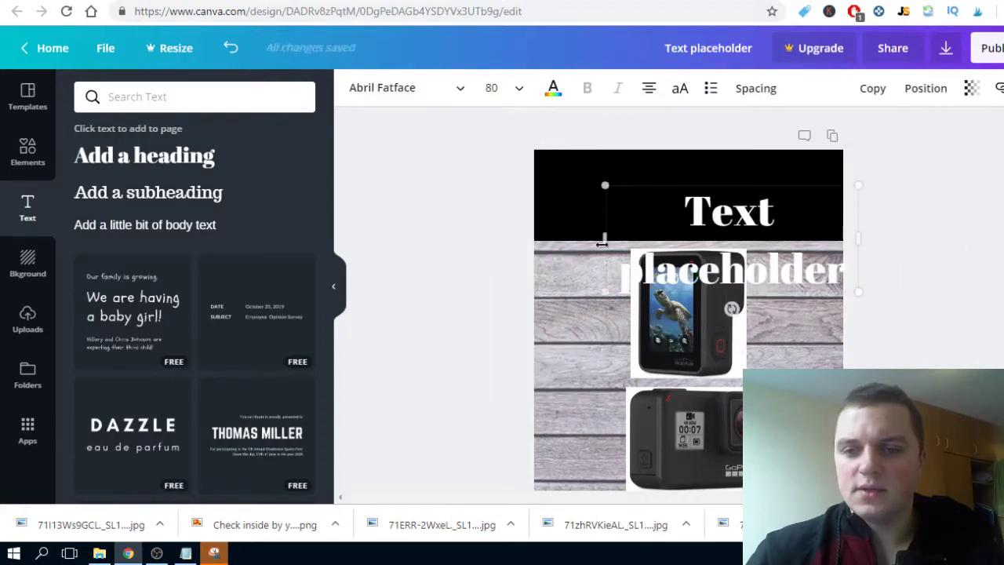
{"action": "left_click_drag", "start_coordinate": [604, 239], "coordinate": [532, 239]}
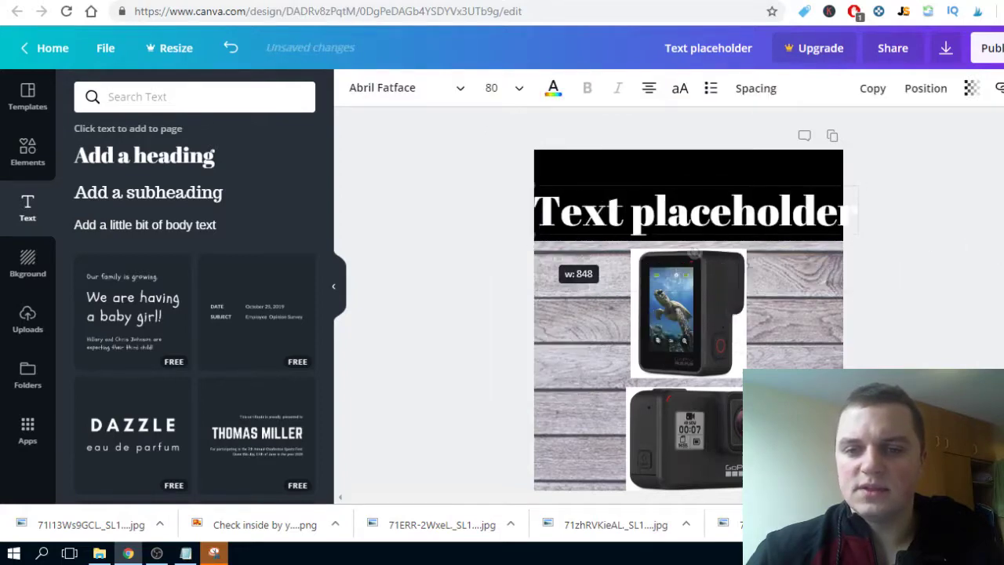
{"action": "left_click_drag", "start_coordinate": [654, 185], "coordinate": [651, 169]}
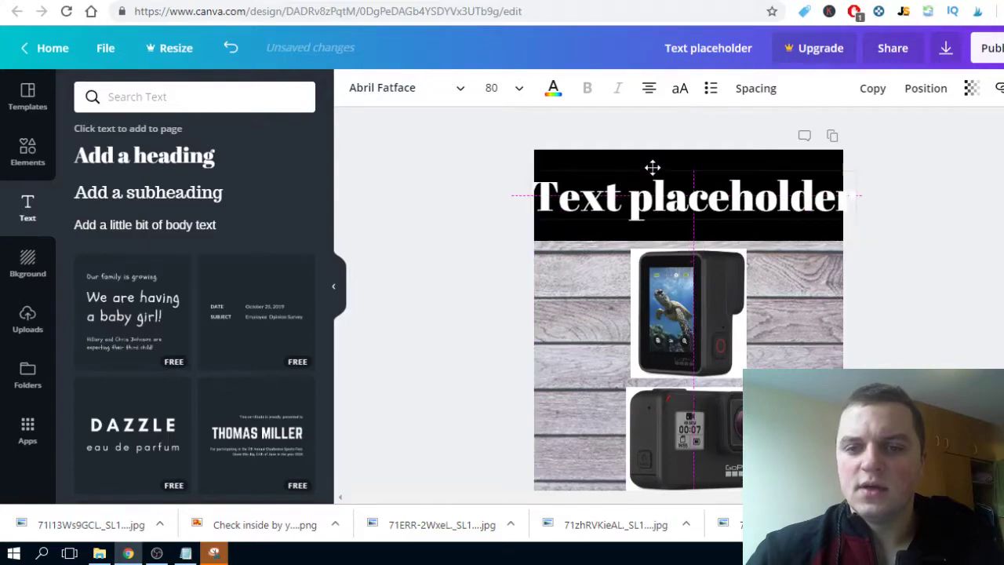
- Copy the product name from the Amazon listing title and replace the heading's placeholder text with "GoPro HERO7 Black"
{"action": "key", "text": "ctrl+Tab"}
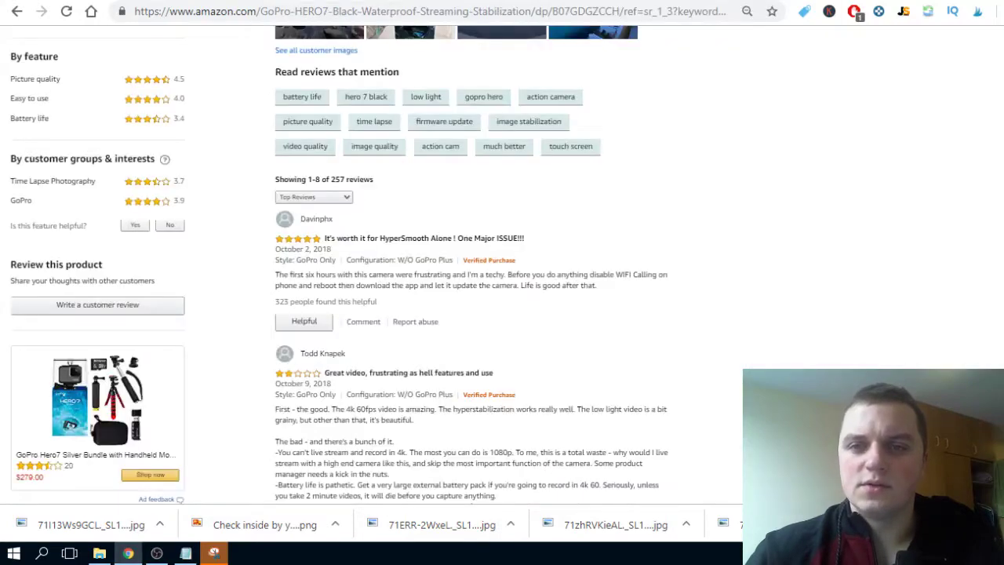
{"action": "scroll", "coordinate": [592, 135], "scroll_direction": "up", "scroll_amount": 20}
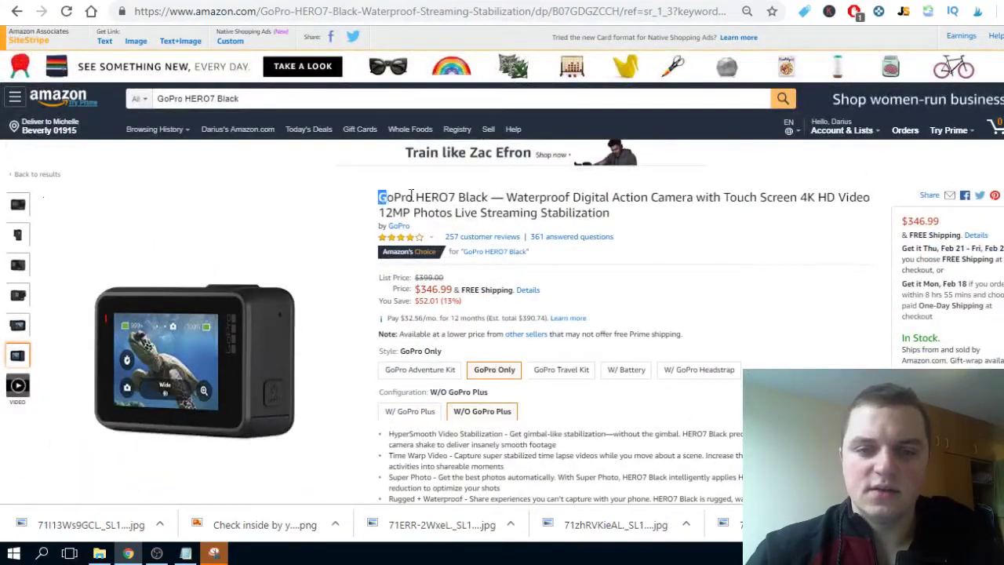
{"action": "left_click_drag", "start_coordinate": [411, 195], "coordinate": [476, 197]}
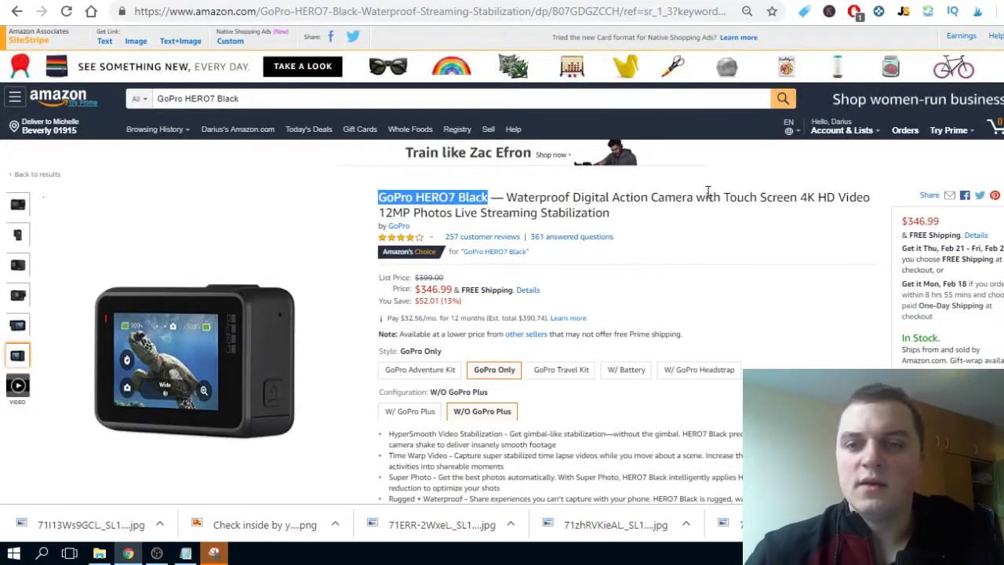
{"action": "key", "text": "ctrl+Tab"}
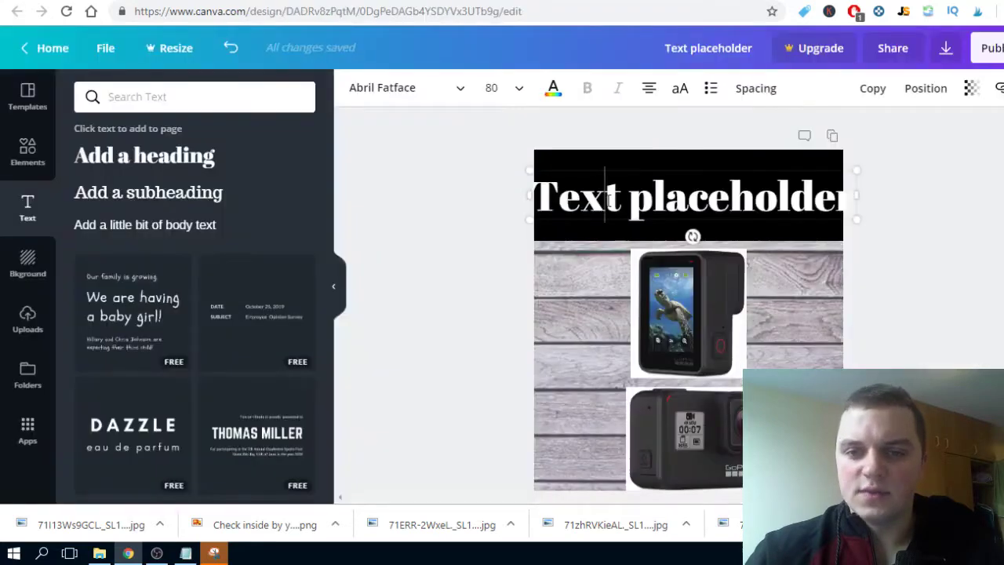
{"action": "key", "text": "ctrl+a"}
{"action": "type", "text": "V"}
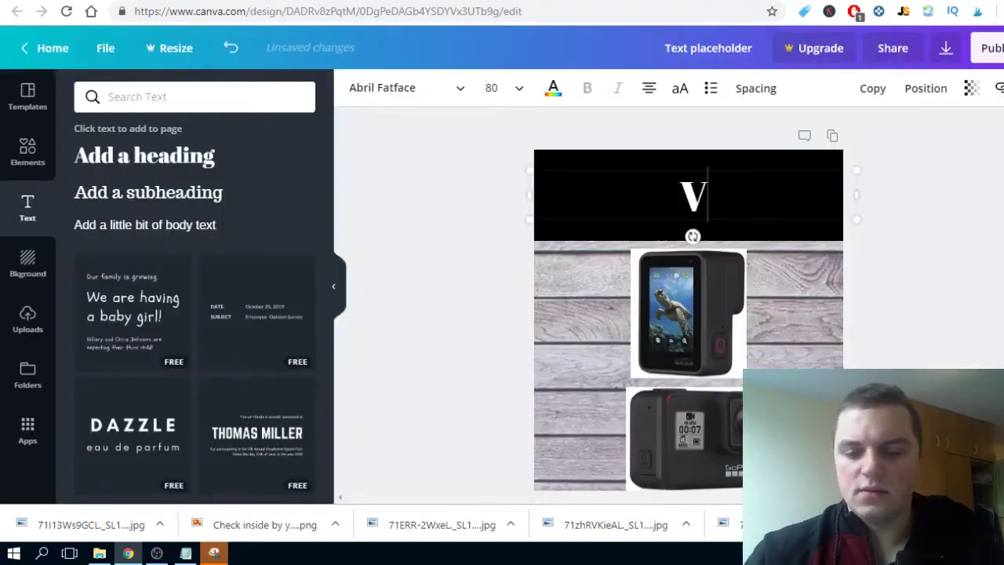
{"action": "key", "text": "BackSpace"}
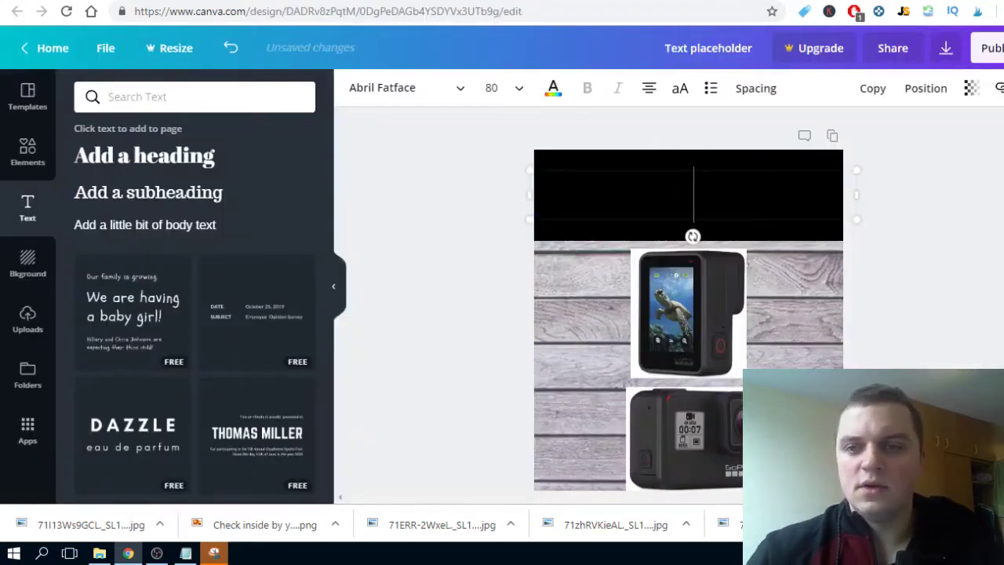
{"action": "key", "text": "ctrl+shift+Tab"}
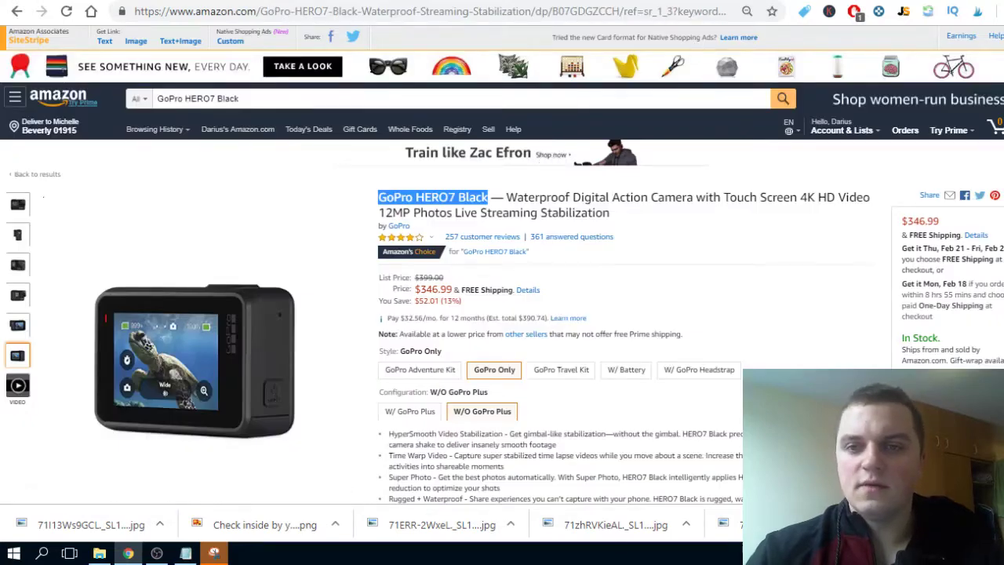
{"action": "key", "text": "ctrl+Tab"}
{"action": "type", "text": "GoPro HERO7 Black"}
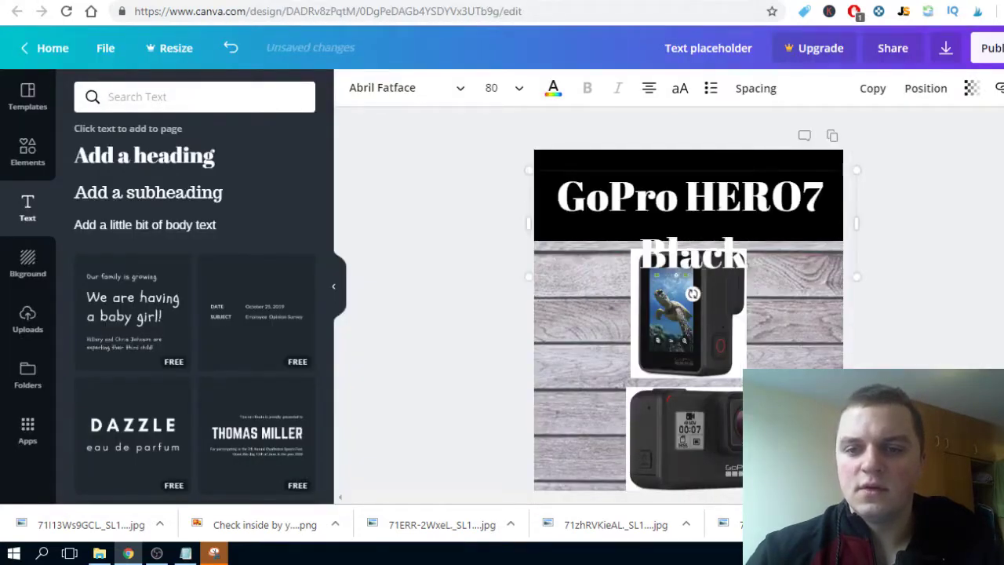
- Reduce the heading's font size to 56 and widen its text box slightly so the product name fits on one line
{"action": "double_click", "coordinate": [744, 197]}
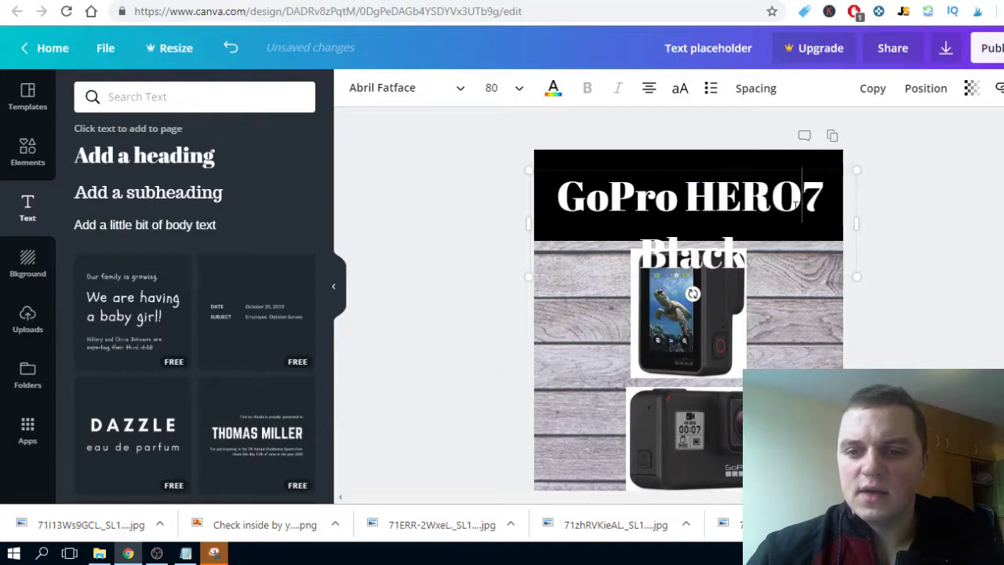
{"action": "double_click", "coordinate": [743, 198]}
{"action": "left_click", "coordinate": [519, 89]}
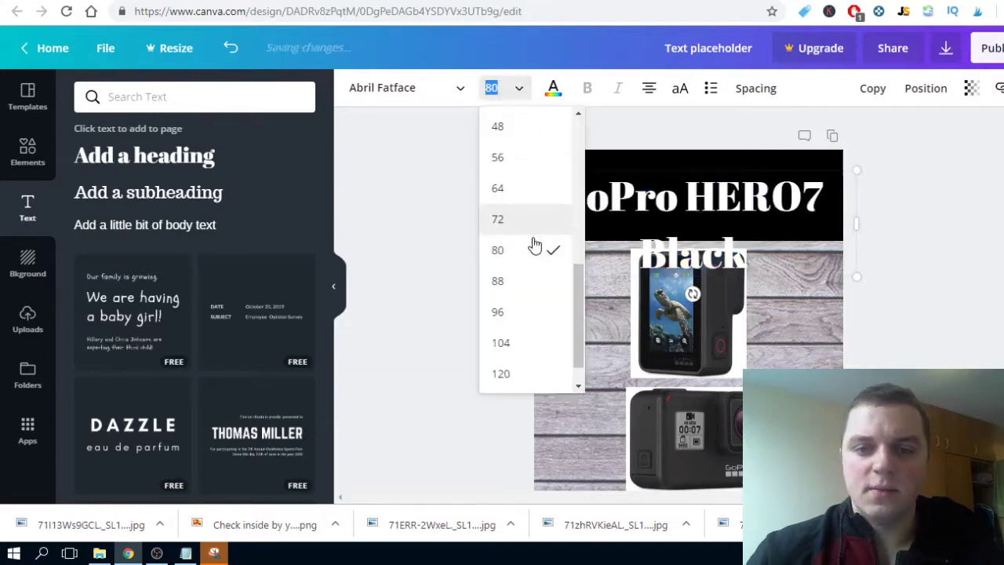
{"action": "left_click", "coordinate": [499, 219]}
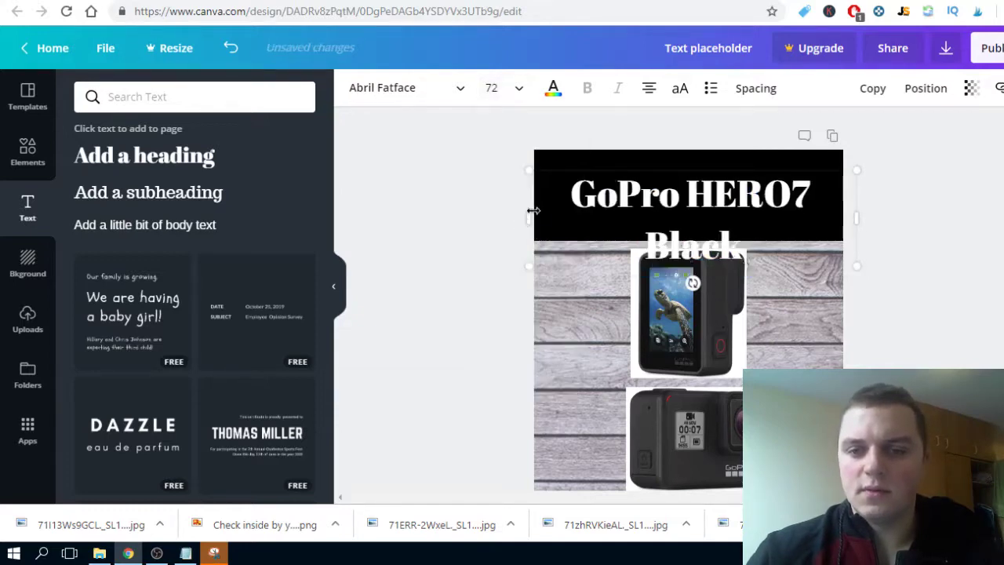
{"action": "left_click", "coordinate": [519, 88]}
{"action": "left_click", "coordinate": [510, 218]}
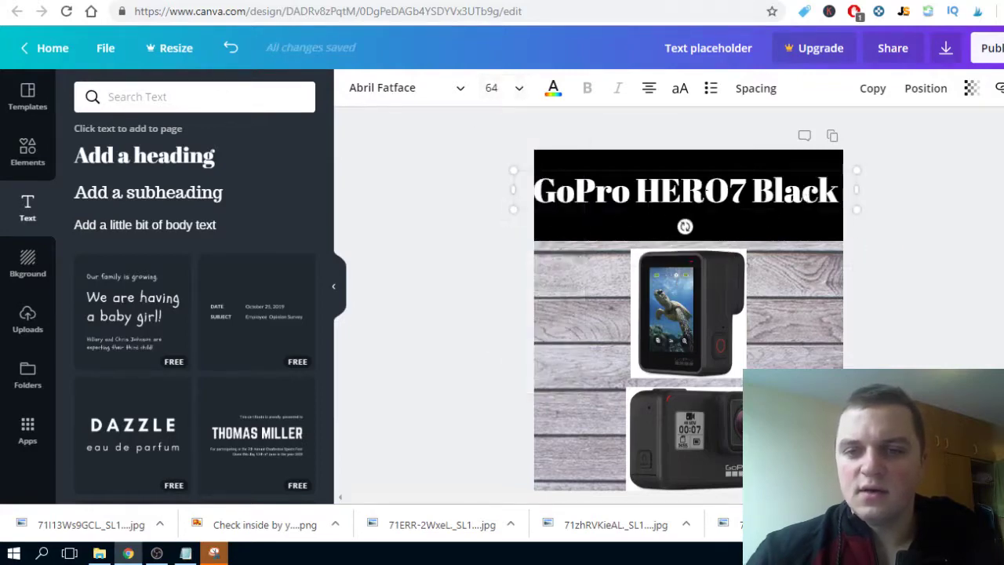
{"action": "left_click", "coordinate": [502, 89]}
{"action": "left_click", "coordinate": [517, 221]}
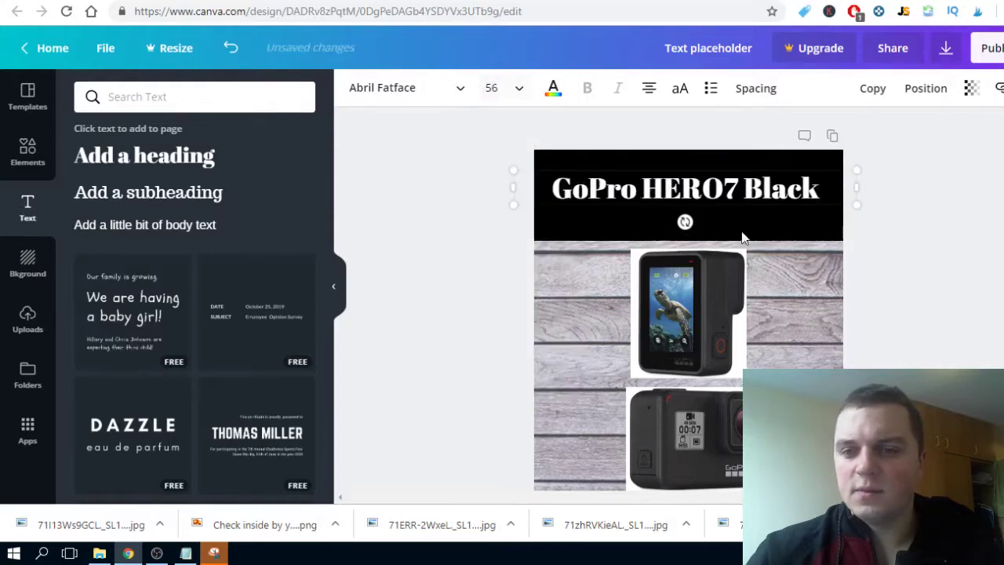
- Recolour the "GoPro HERO7 Black" heading with the pink brand colour
{"action": "left_click", "coordinate": [912, 249]}
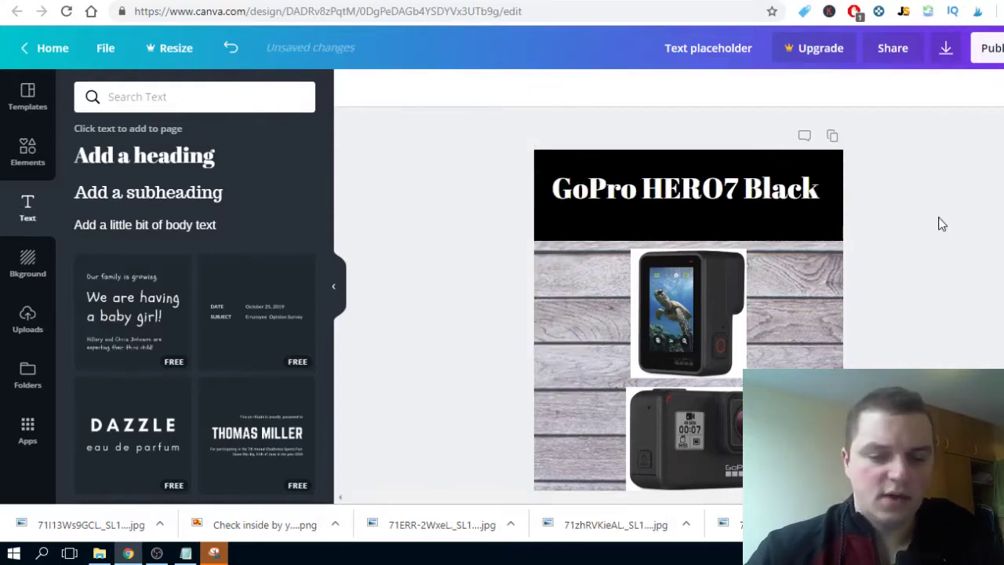
{"action": "triple_click", "coordinate": [729, 184]}
{"action": "left_click", "coordinate": [553, 87]}
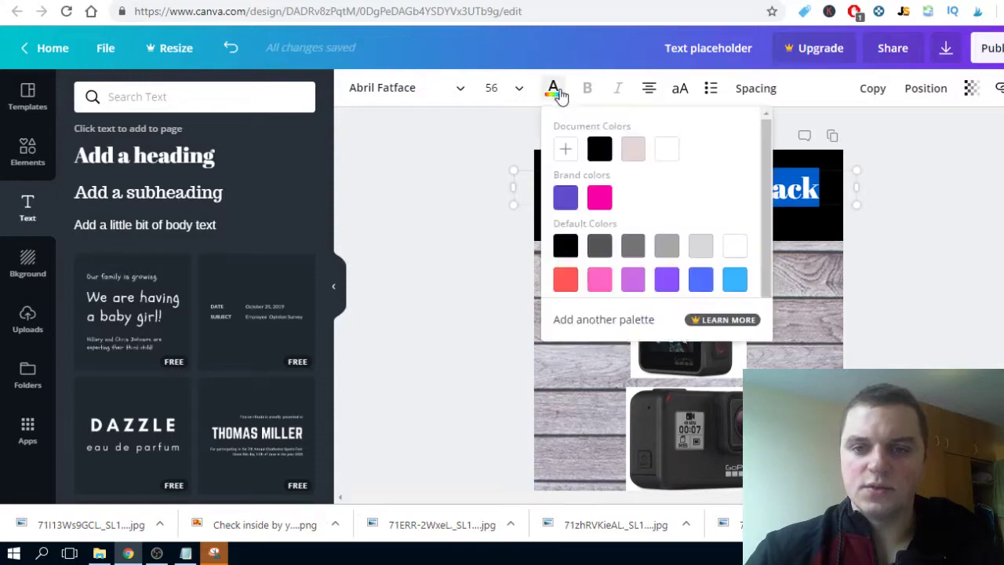
{"action": "left_click", "coordinate": [606, 198]}
{"action": "left_click", "coordinate": [937, 192]}
- Look over the graphic from the title banner down to the empty area below the review snips
{"action": "scroll", "coordinate": [937, 192], "scroll_direction": "down", "scroll_amount": 1}
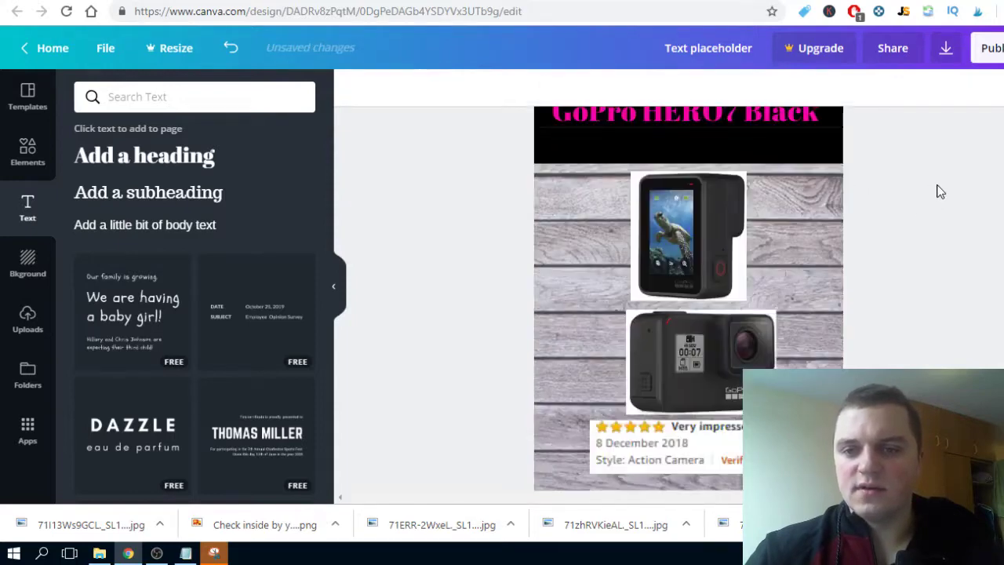
{"action": "scroll", "coordinate": [937, 192], "scroll_direction": "up", "scroll_amount": 1}
{"action": "scroll", "coordinate": [935, 192], "scroll_direction": "down", "scroll_amount": 3}
{"action": "scroll", "coordinate": [931, 192], "scroll_direction": "down", "scroll_amount": 1}
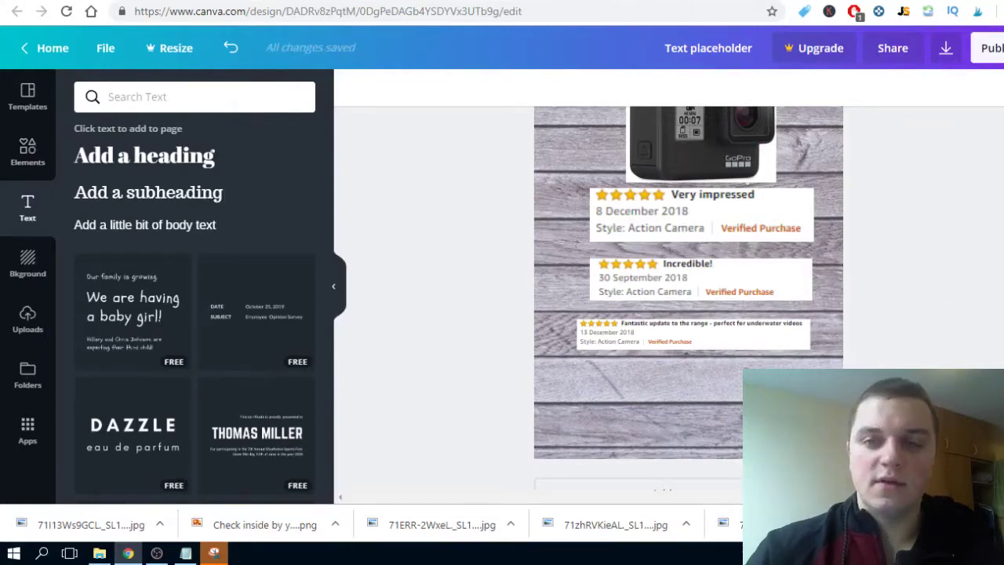
{"action": "scroll", "coordinate": [960, 185], "scroll_direction": "up", "scroll_amount": 4}
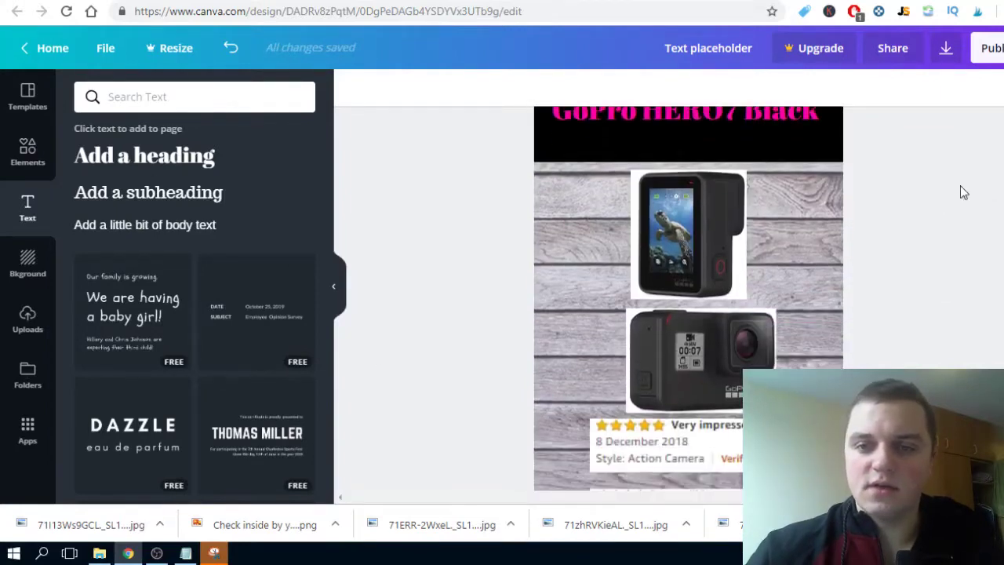
{"action": "scroll", "coordinate": [957, 226], "scroll_direction": "down", "scroll_amount": 4}
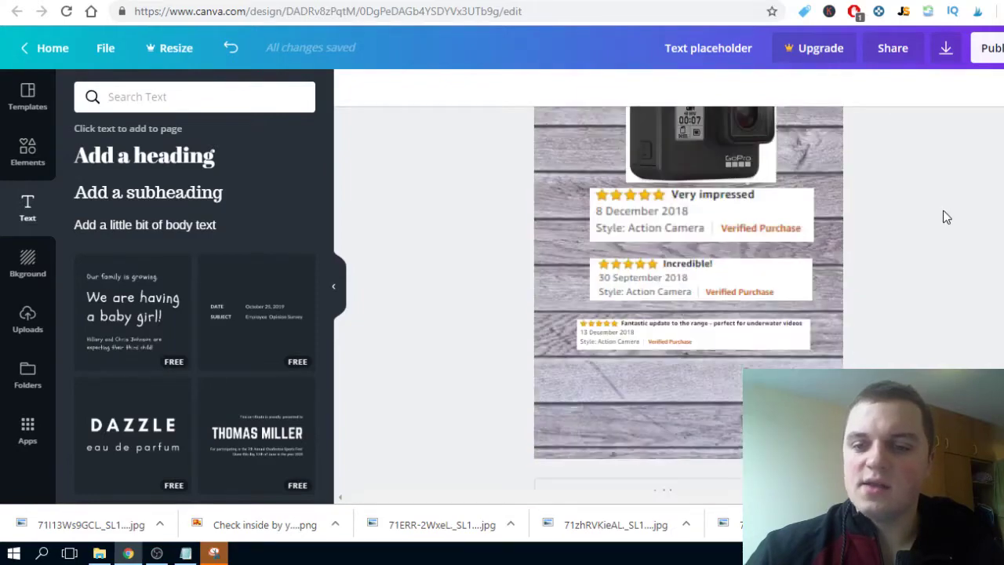
{"action": "scroll", "coordinate": [639, 318], "scroll_direction": "down", "scroll_amount": 1}
{"action": "scroll", "coordinate": [712, 317], "scroll_direction": "up", "scroll_amount": 3}
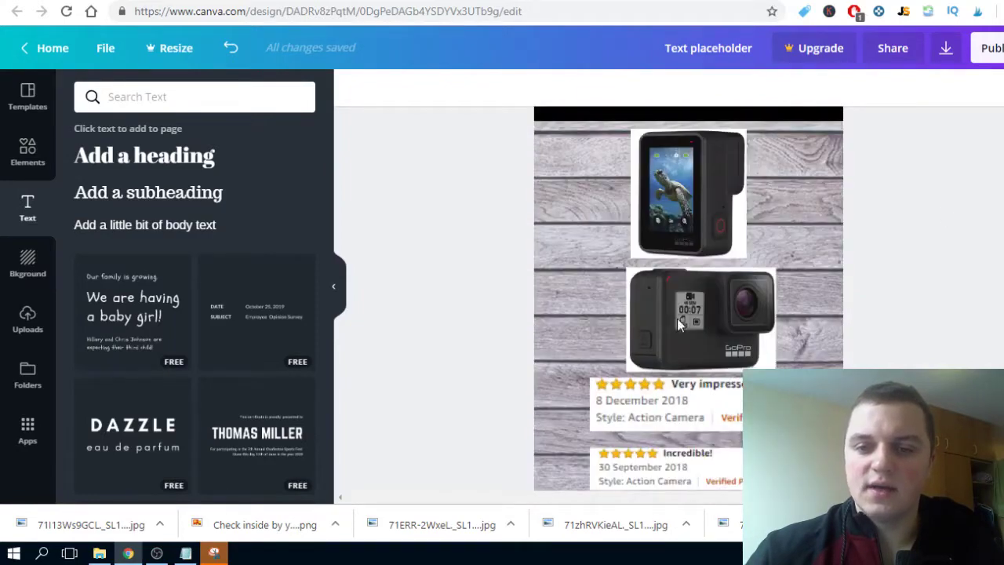
{"action": "scroll", "coordinate": [679, 324], "scroll_direction": "down", "scroll_amount": 2}
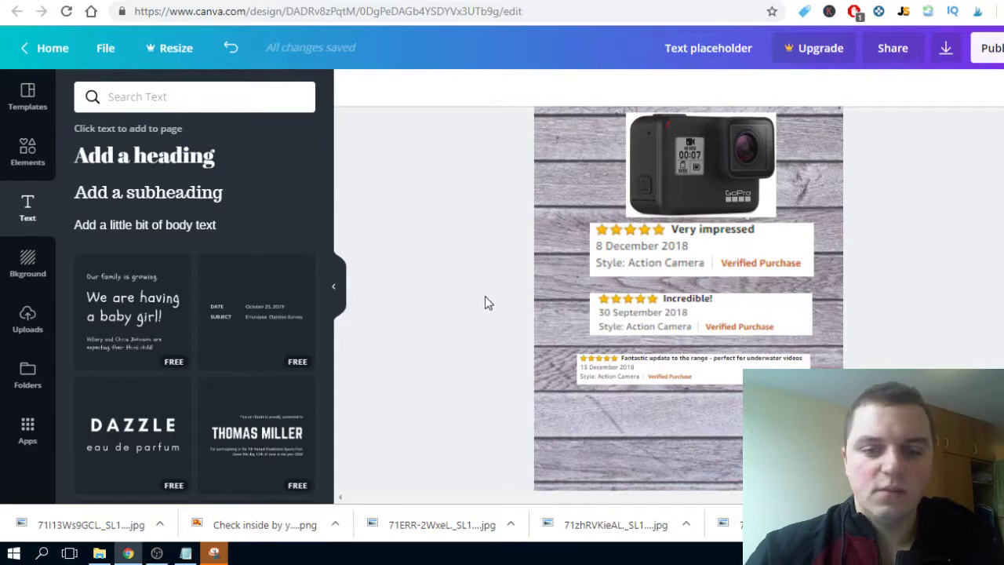
{"action": "scroll", "coordinate": [601, 294], "scroll_direction": "down", "scroll_amount": 1}
{"action": "scroll", "coordinate": [687, 293], "scroll_direction": "up", "scroll_amount": 3}
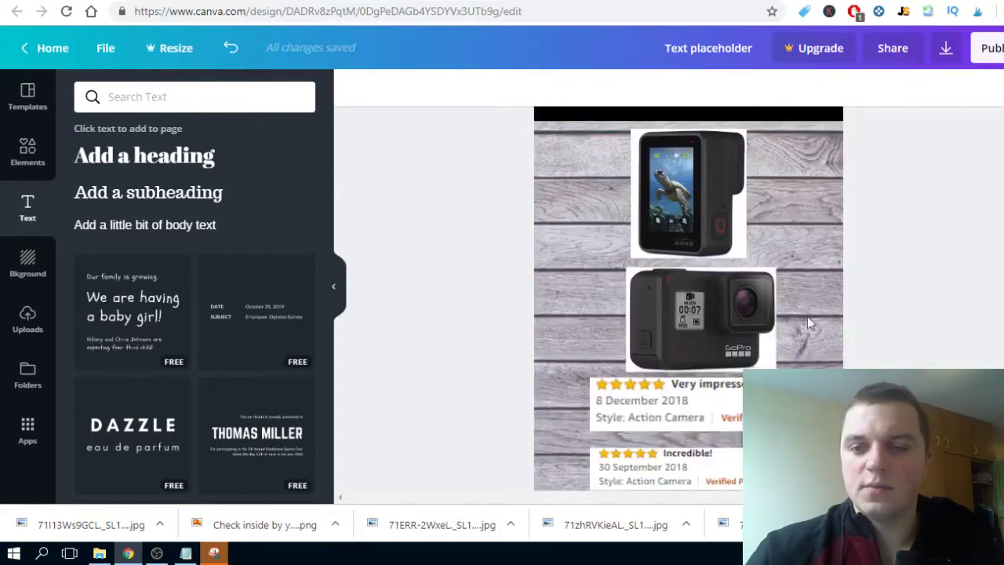
{"action": "scroll", "coordinate": [519, 301], "scroll_direction": "down", "scroll_amount": 1}
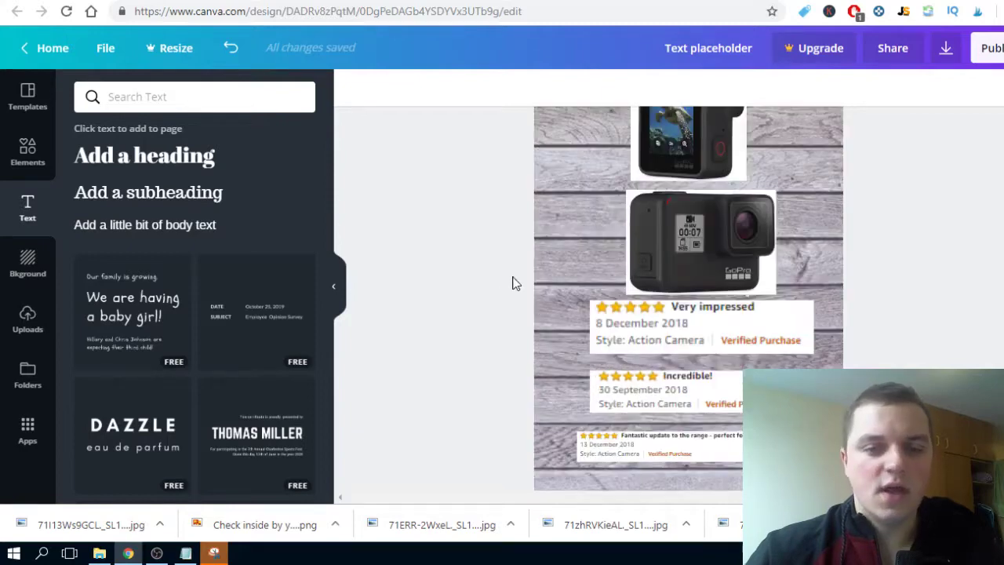
{"action": "scroll", "coordinate": [517, 267], "scroll_direction": "down", "scroll_amount": 1}
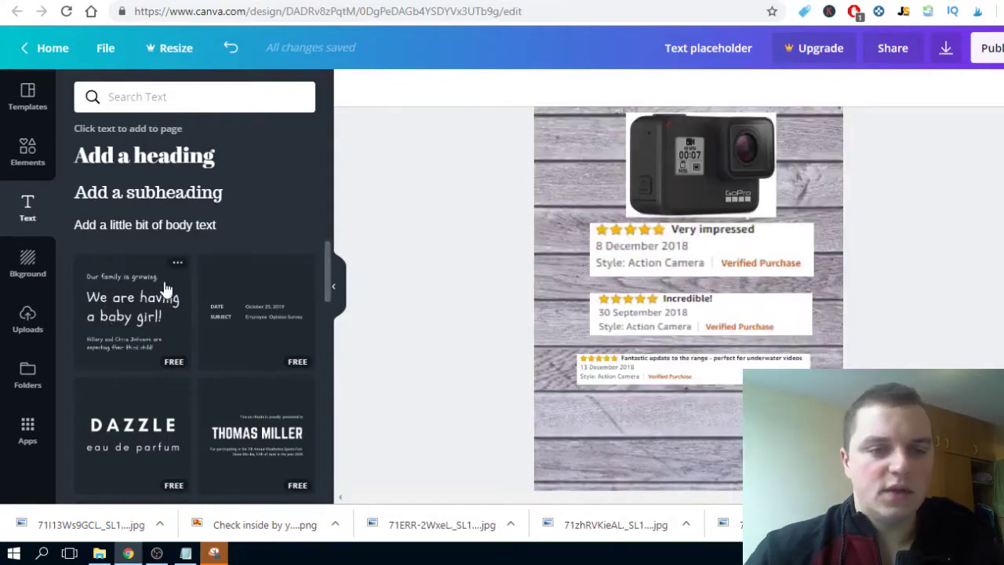
- Add a square shape and reshape it into a wide banner covering the empty area below the last review snip
{"action": "left_click", "coordinate": [28, 149]}
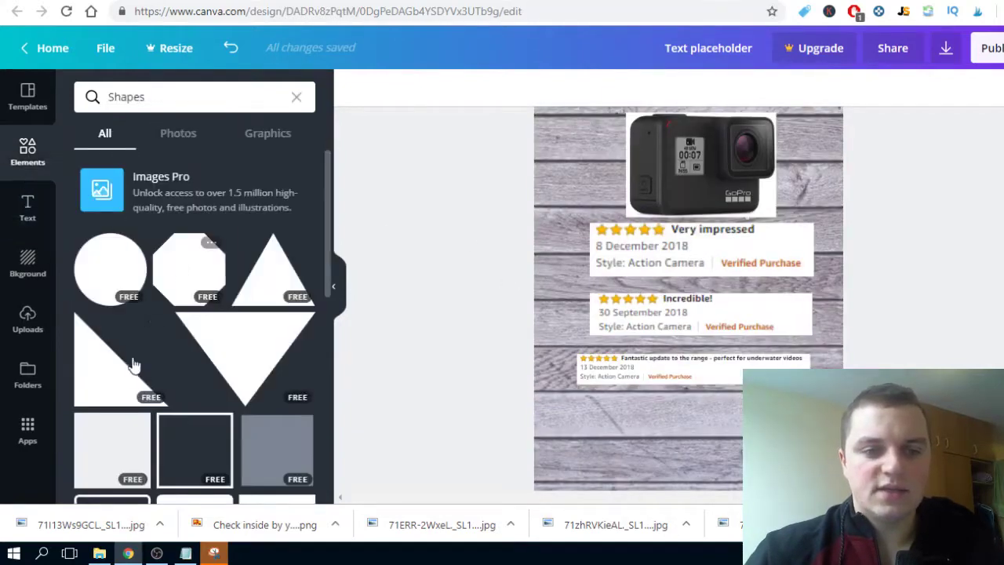
{"action": "left_click", "coordinate": [118, 447]}
{"action": "scroll", "coordinate": [723, 241], "scroll_direction": "up", "scroll_amount": 1}
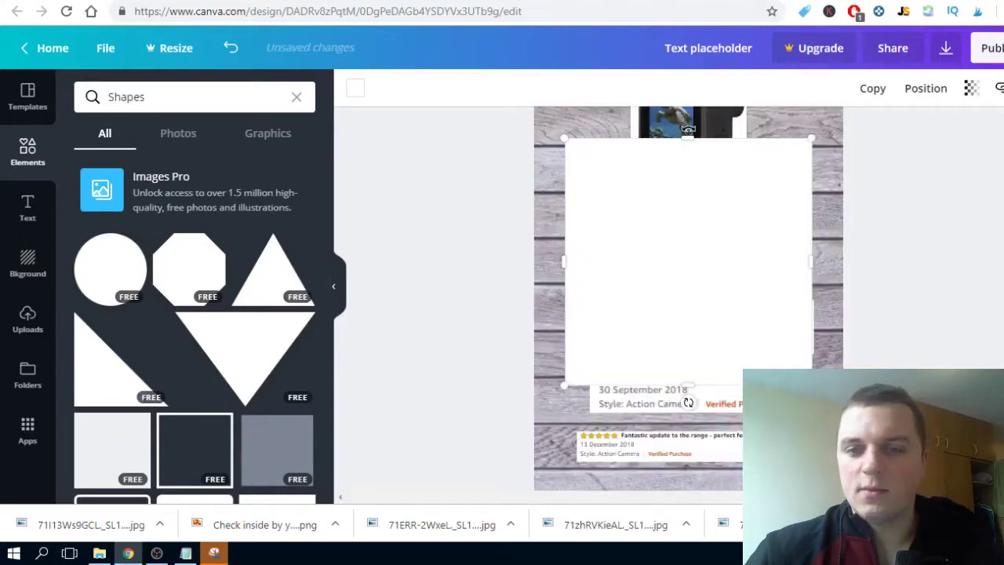
{"action": "left_click_drag", "start_coordinate": [690, 152], "coordinate": [696, 275]}
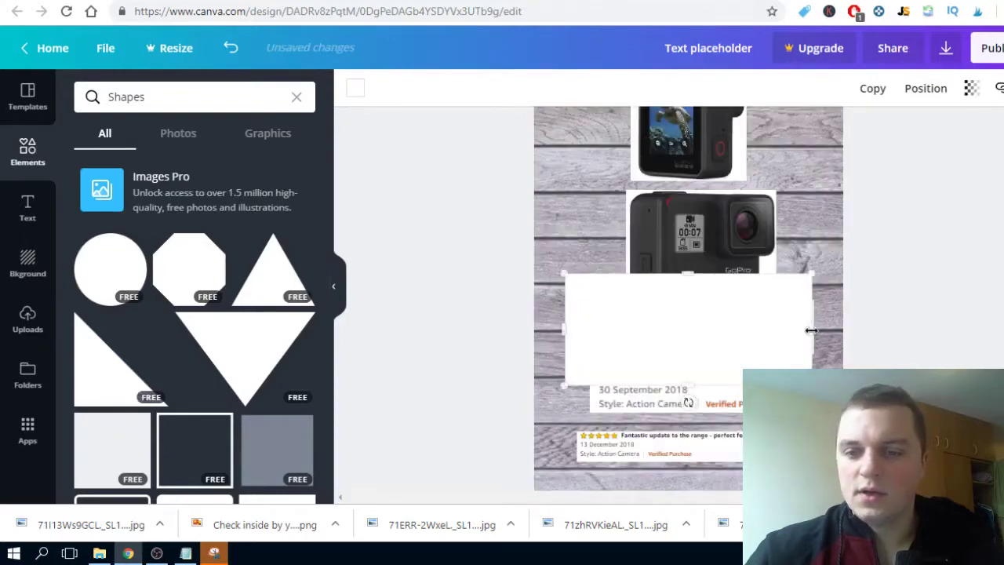
{"action": "left_click_drag", "start_coordinate": [919, 337], "coordinate": [919, 338]}
{"action": "left_click_drag", "start_coordinate": [564, 331], "coordinate": [663, 354]}
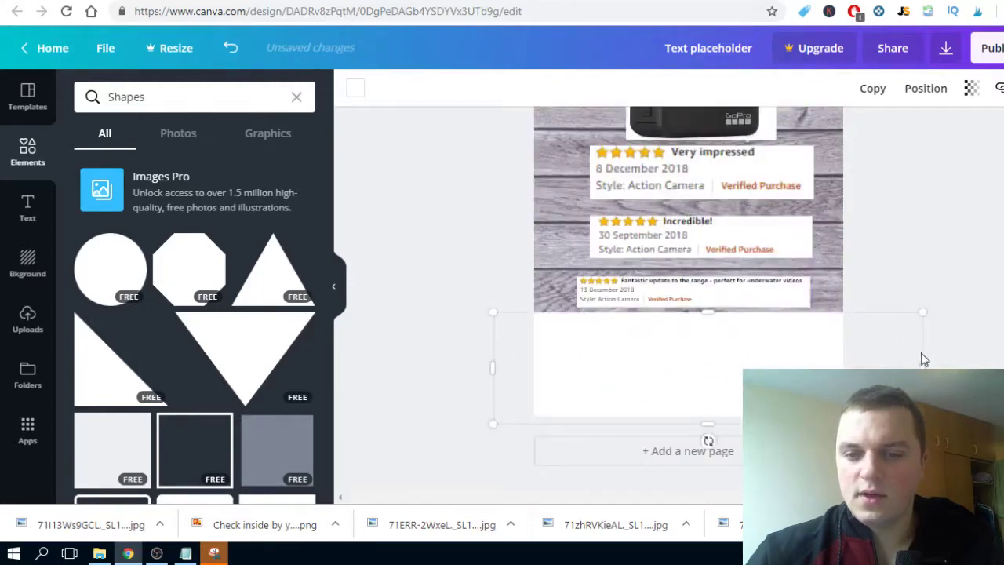
- Fill the new banner below the review snips with black
{"action": "left_click", "coordinate": [354, 91]}
{"action": "left_click", "coordinate": [406, 144]}
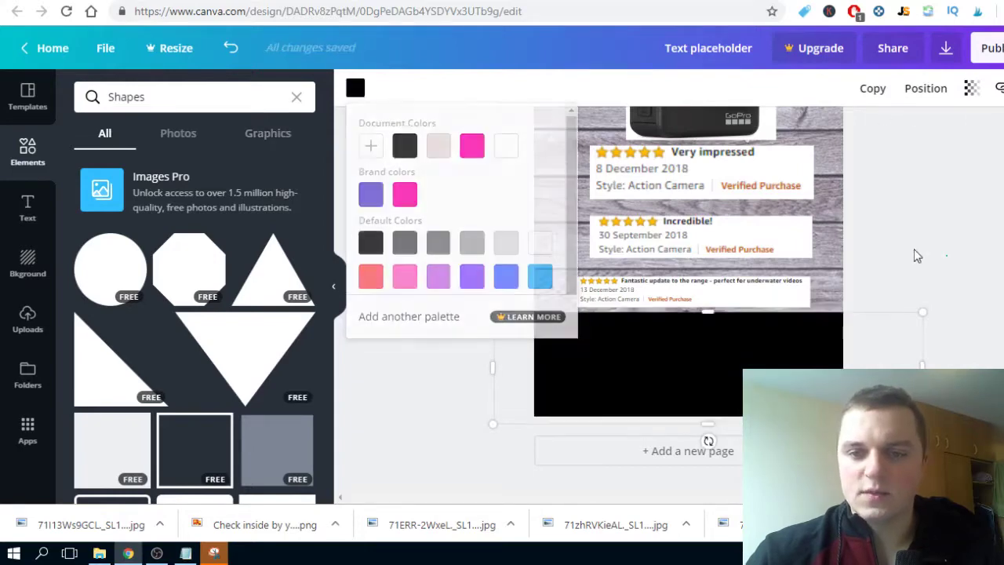
{"action": "left_click", "coordinate": [914, 254]}
- Add a heading and replace its placeholder text with "Check it out by yourself"
{"action": "left_click", "coordinate": [27, 208]}
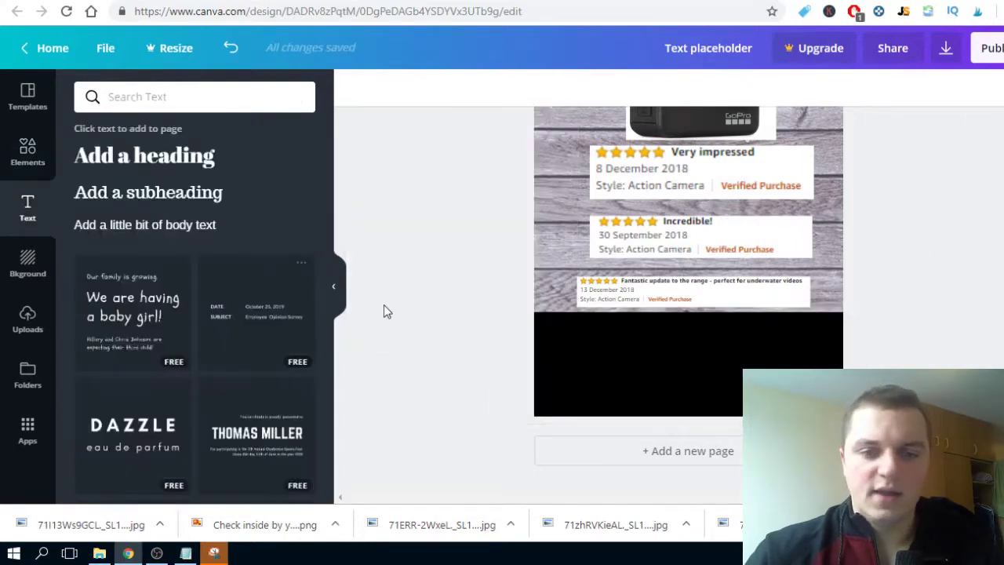
{"action": "left_click", "coordinate": [121, 157]}
{"action": "double_click", "coordinate": [694, 263]}
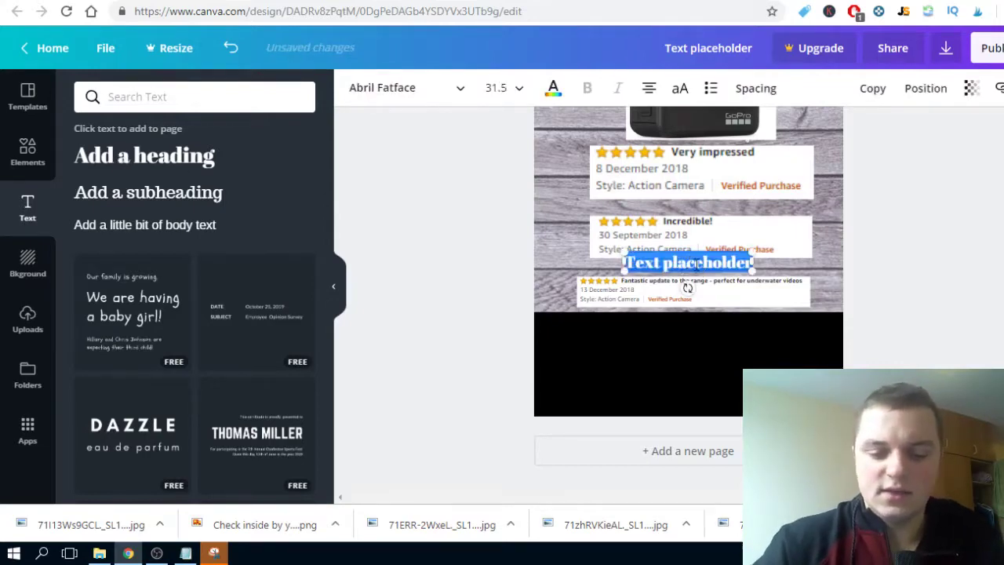
{"action": "type", "text": "Check"}
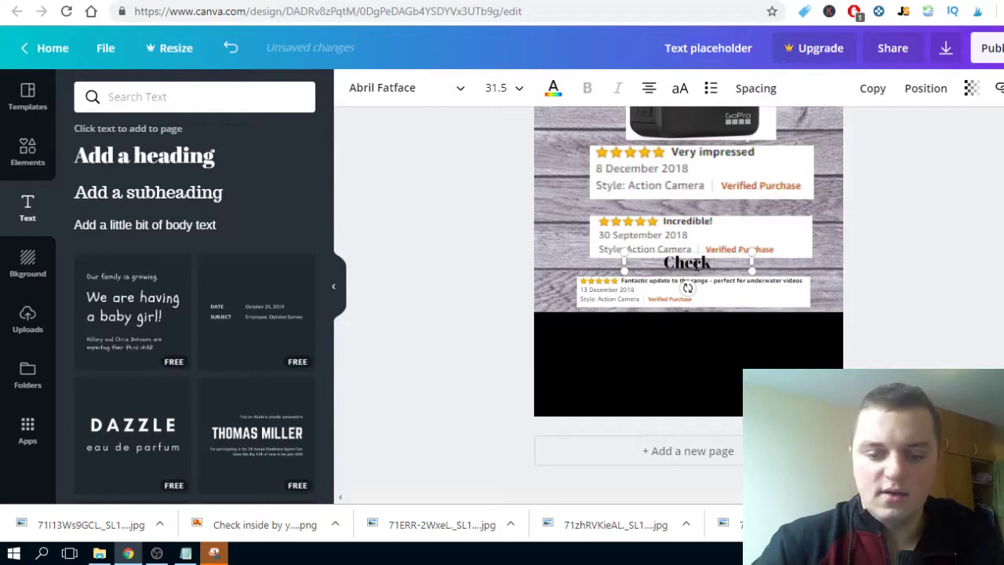
{"action": "type", "text": " it out b"}
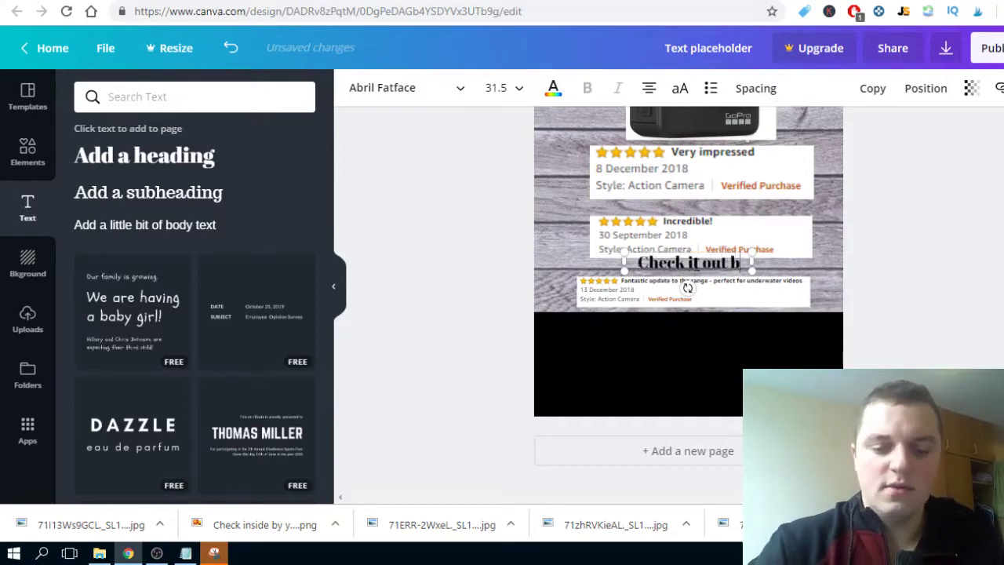
{"action": "type", "text": "y your"}
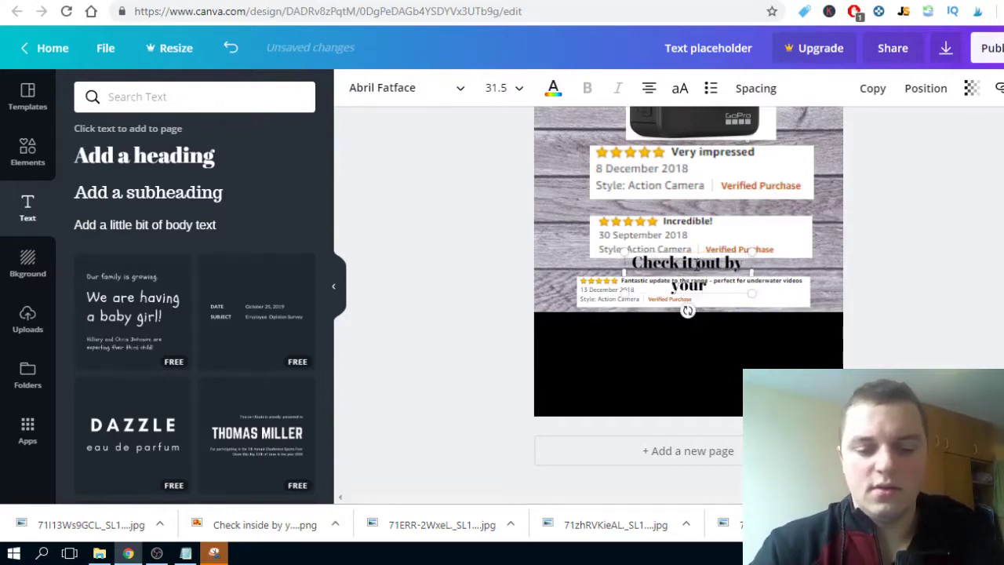
{"action": "type", "text": "self"}
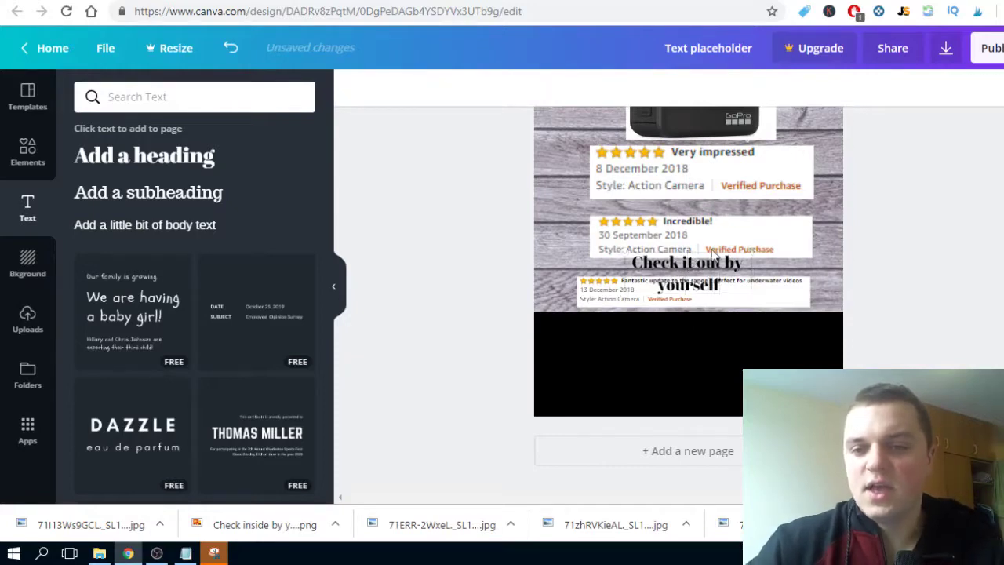
- Move the "Check it out by yourself" text into the lower black banner and colour it bright pink
{"action": "left_click_drag", "start_coordinate": [708, 249], "coordinate": [705, 341]}
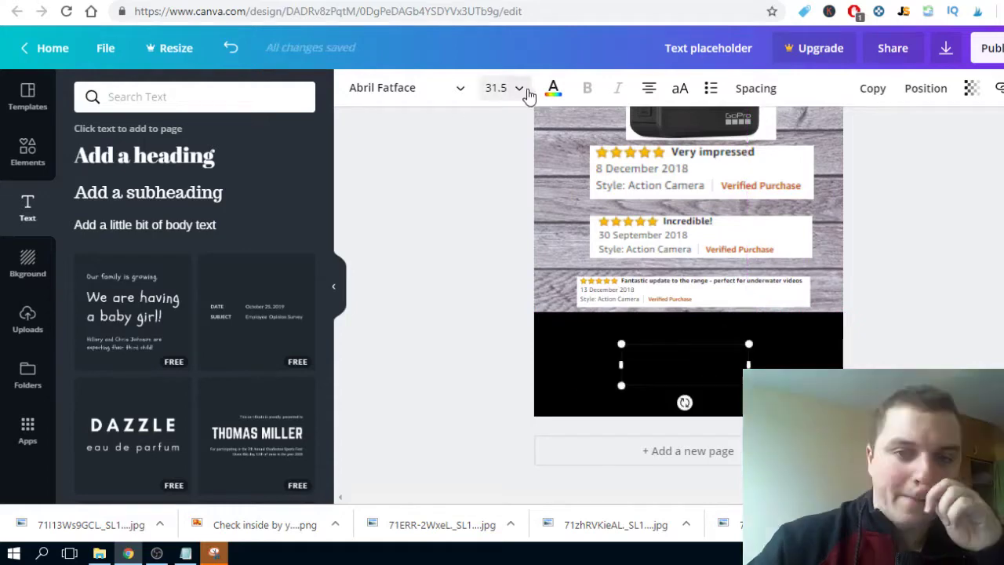
{"action": "left_click", "coordinate": [554, 88]}
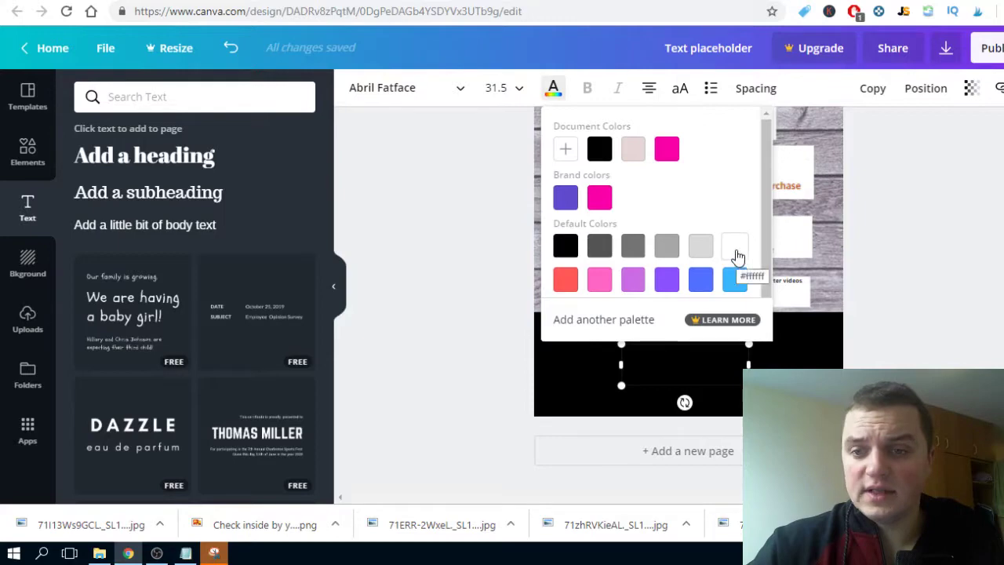
{"action": "left_click", "coordinate": [738, 249]}
{"action": "left_click", "coordinate": [700, 149]}
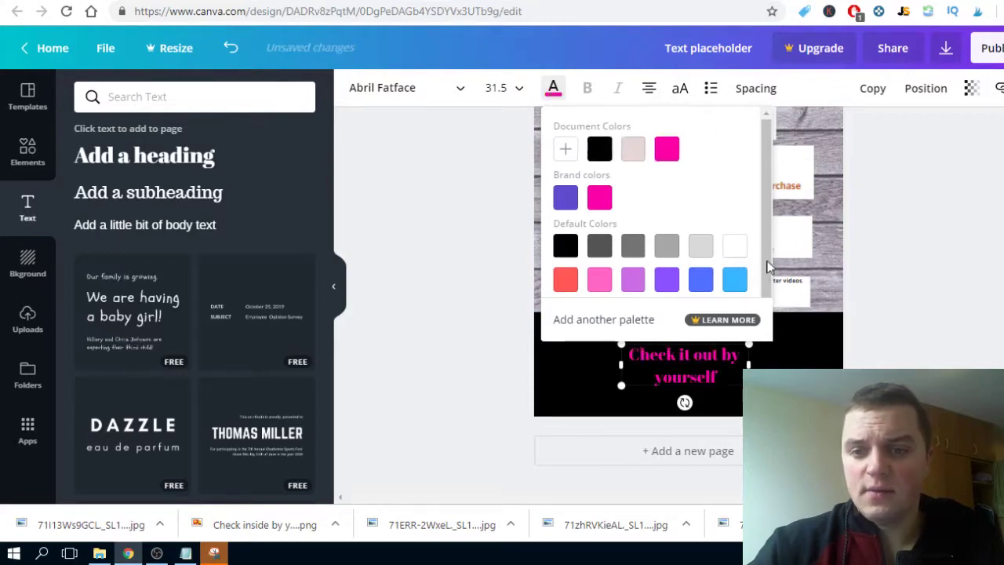
- Widen the "Check it out by yourself" text box to about 710 px and fit it in the banner at font size 56
{"action": "left_click_drag", "start_coordinate": [747, 361], "coordinate": [818, 354]}
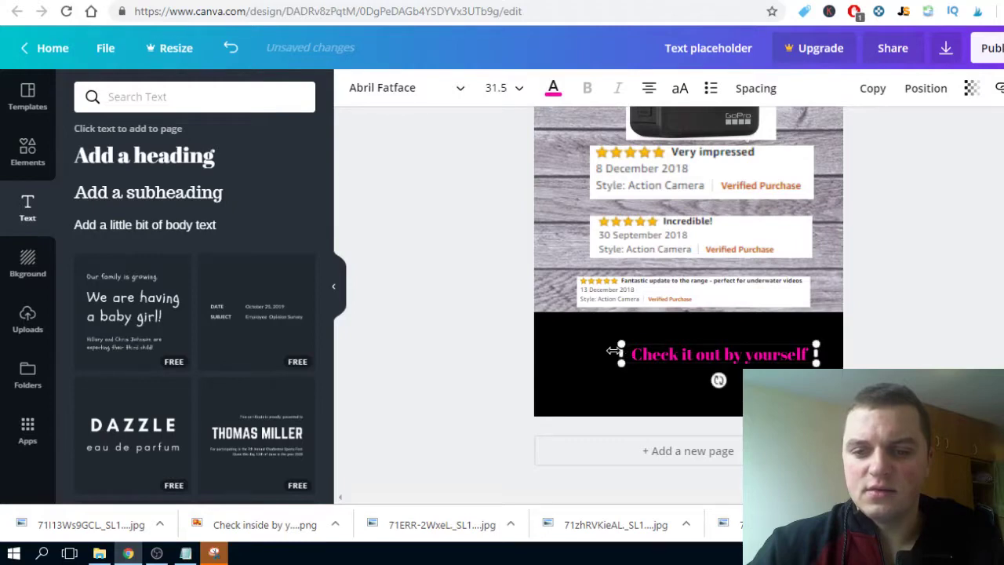
{"action": "left_click_drag", "start_coordinate": [614, 350], "coordinate": [544, 350]}
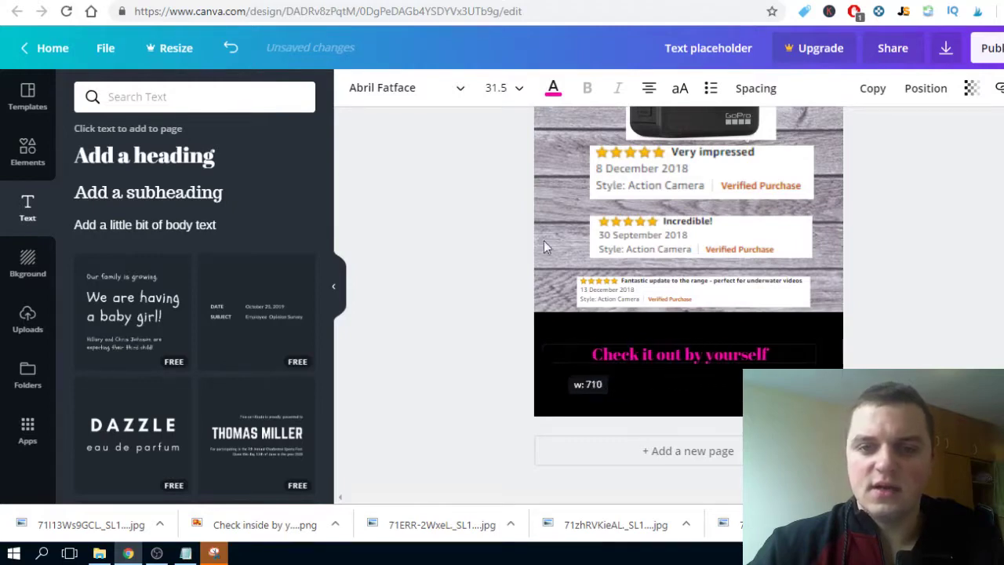
{"action": "left_click", "coordinate": [518, 88]}
{"action": "scroll", "coordinate": [541, 219], "scroll_direction": "down", "scroll_amount": 3}
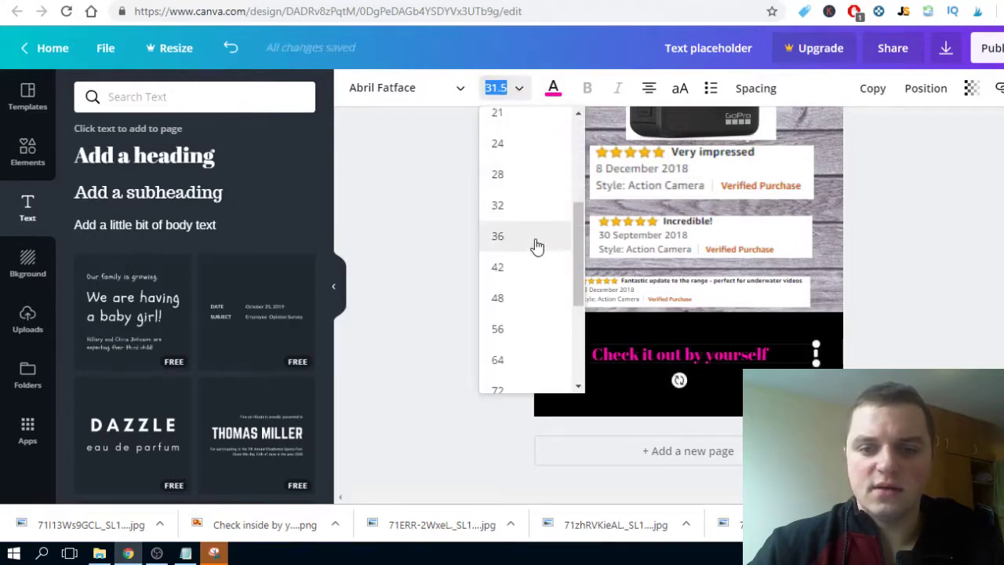
{"action": "left_click", "coordinate": [520, 330]}
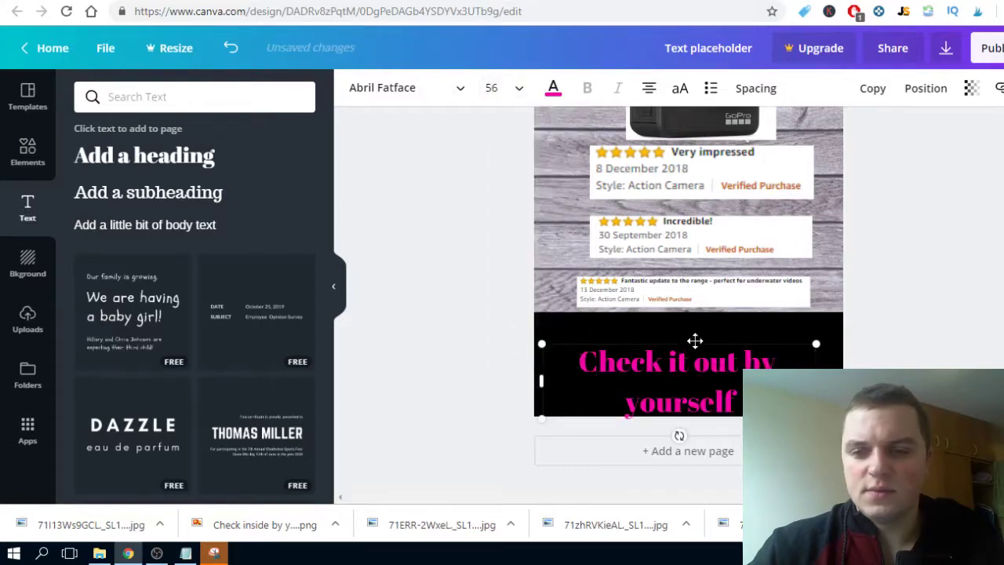
{"action": "left_click_drag", "start_coordinate": [695, 340], "coordinate": [701, 329]}
{"action": "left_click", "coordinate": [902, 333]}
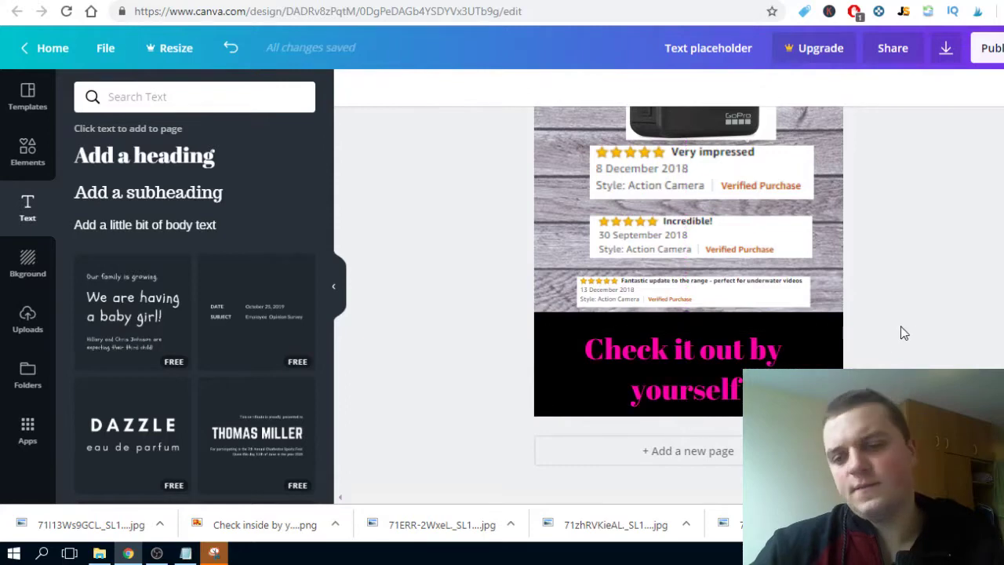
- Review the whole graphic from the title banner through the product images and review snips to the call-to-action banner
{"action": "scroll", "coordinate": [800, 156], "scroll_direction": "up", "scroll_amount": 4}
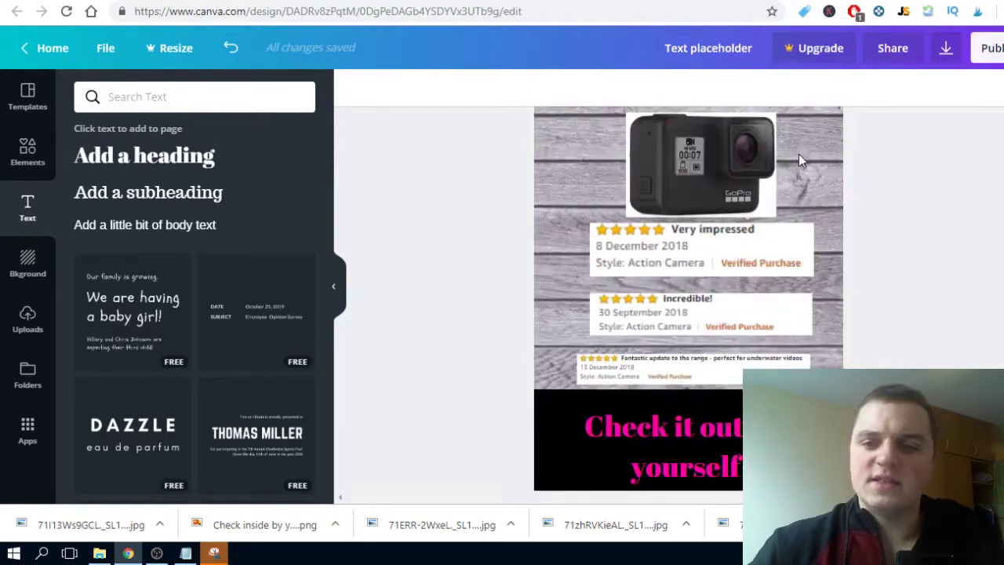
{"action": "scroll", "coordinate": [800, 156], "scroll_direction": "down", "scroll_amount": 3}
{"action": "scroll", "coordinate": [803, 152], "scroll_direction": "up", "scroll_amount": 4}
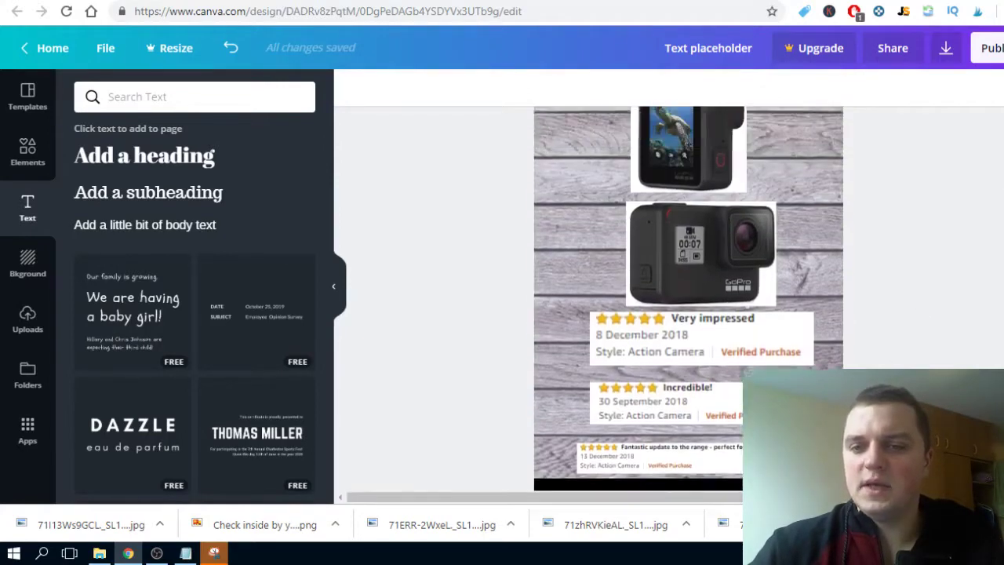
{"action": "scroll", "coordinate": [803, 152], "scroll_direction": "down", "scroll_amount": 3}
{"action": "scroll", "coordinate": [688, 298], "scroll_direction": "down", "scroll_amount": 1}
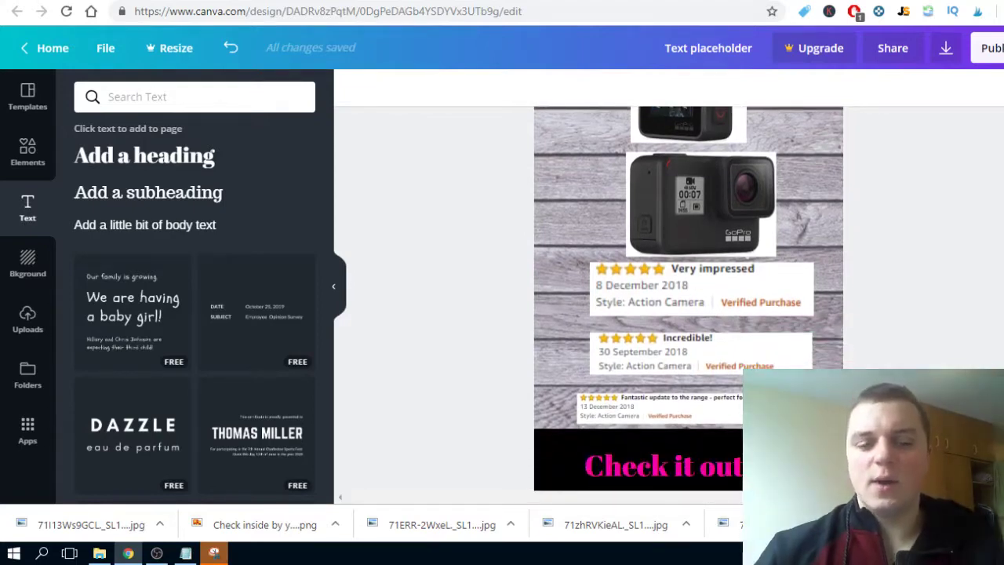
{"action": "scroll", "coordinate": [689, 298], "scroll_direction": "up", "scroll_amount": 5}
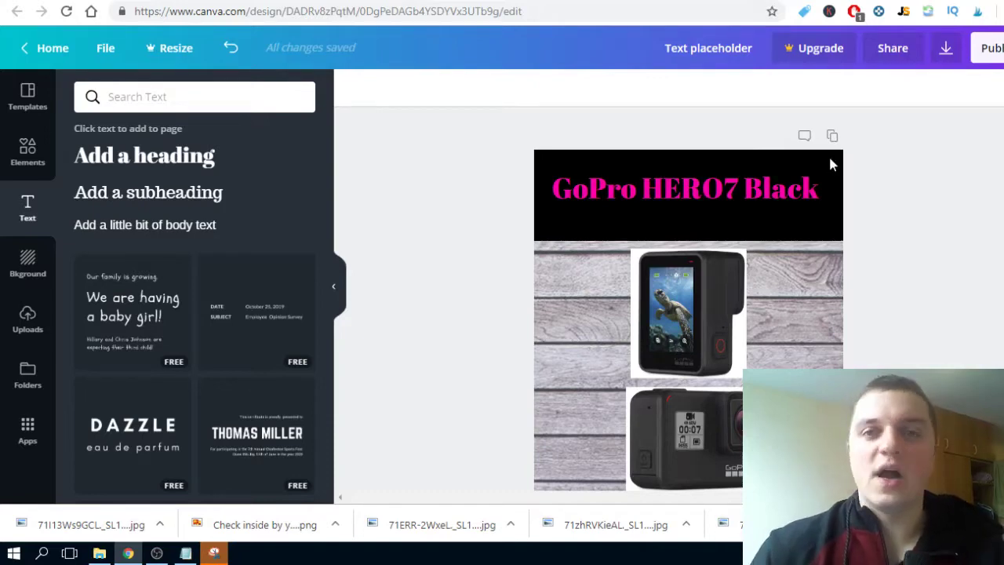
{"action": "scroll", "coordinate": [952, 222], "scroll_direction": "down", "scroll_amount": 5}
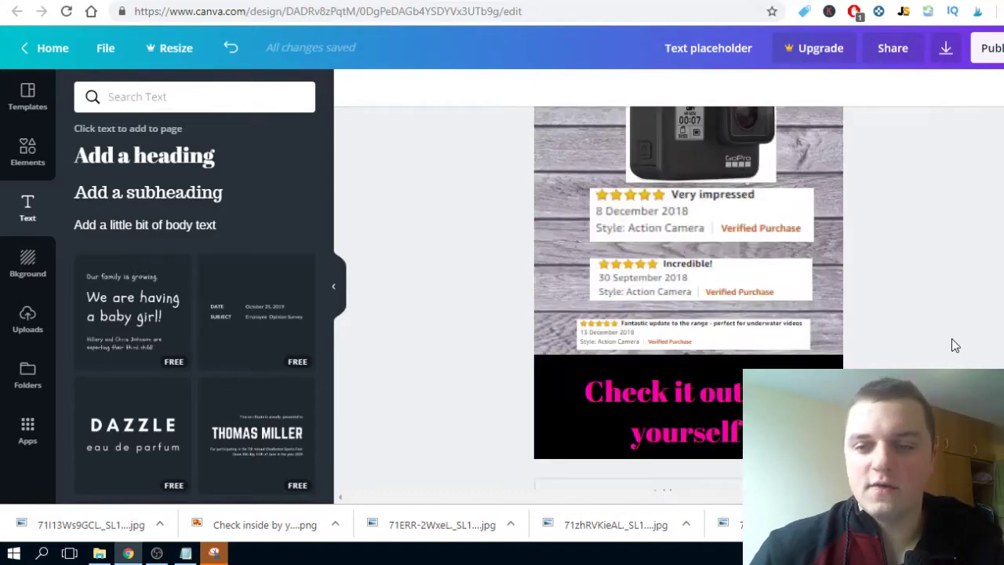
- Download the finished GoPro HERO7 Black graphic as a PNG file
{"action": "scroll", "coordinate": [952, 338], "scroll_direction": "up", "scroll_amount": 2}
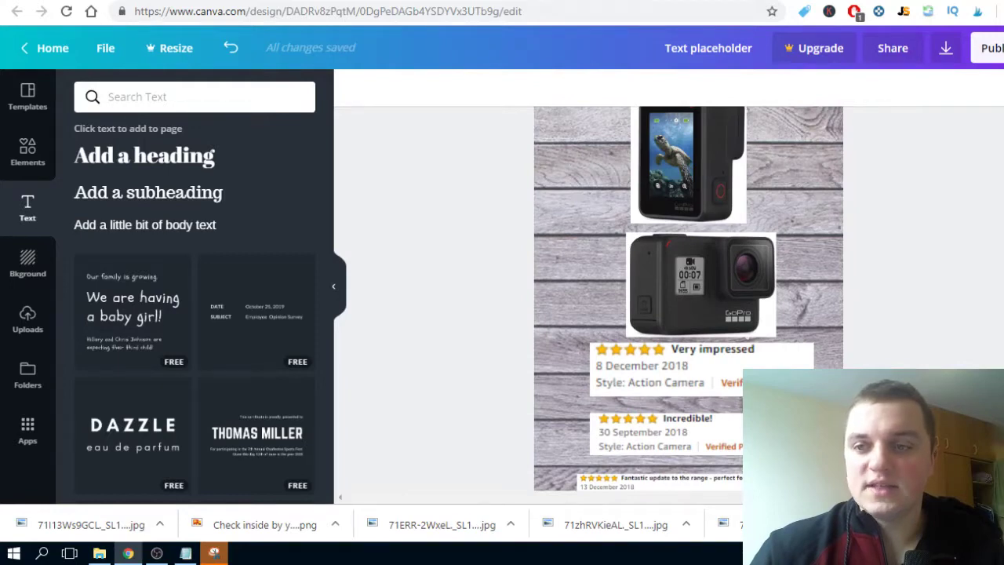
{"action": "scroll", "coordinate": [689, 298], "scroll_direction": "up", "scroll_amount": 2}
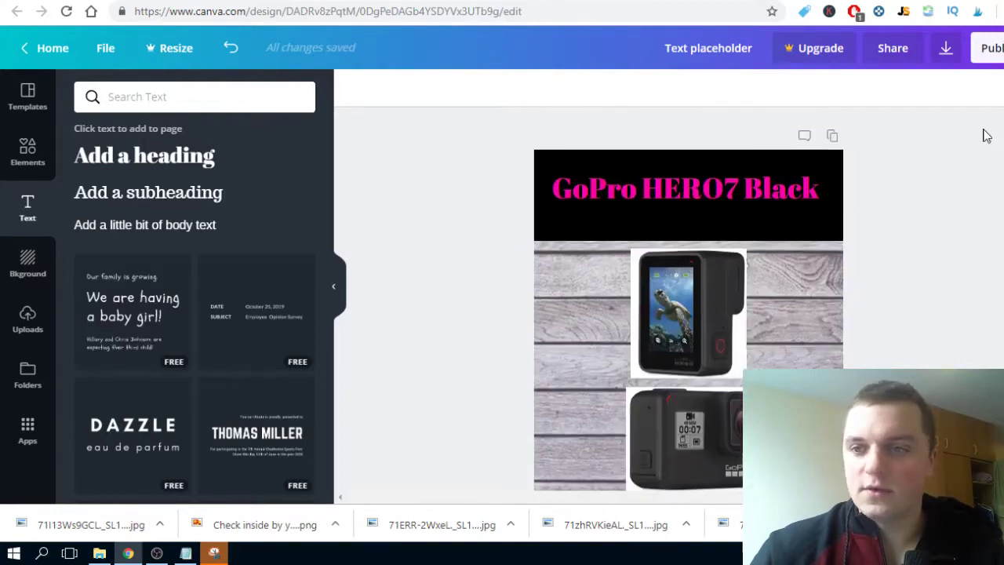
{"action": "left_click", "coordinate": [989, 48]}
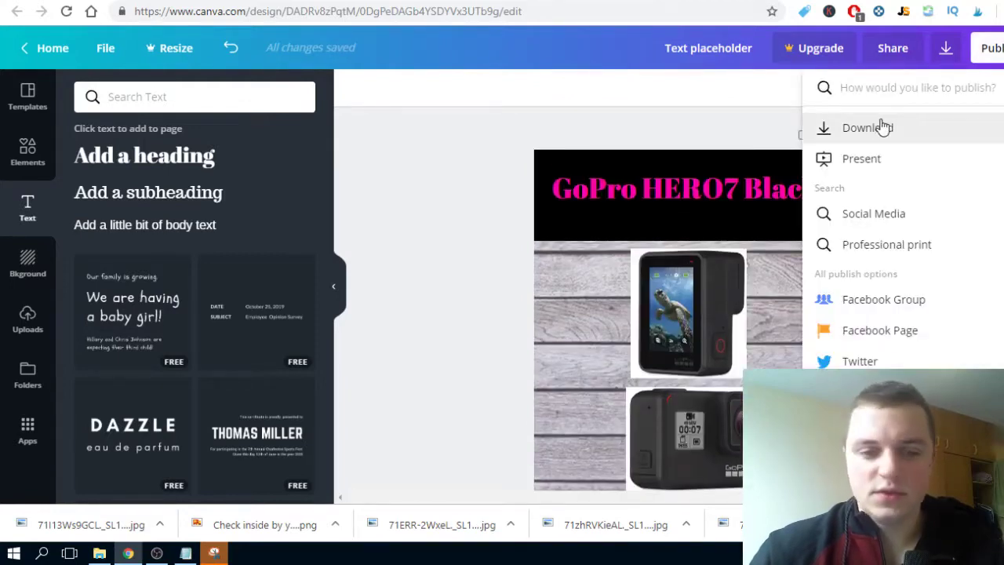
{"action": "left_click", "coordinate": [881, 126]}
{"action": "left_click", "coordinate": [899, 227]}
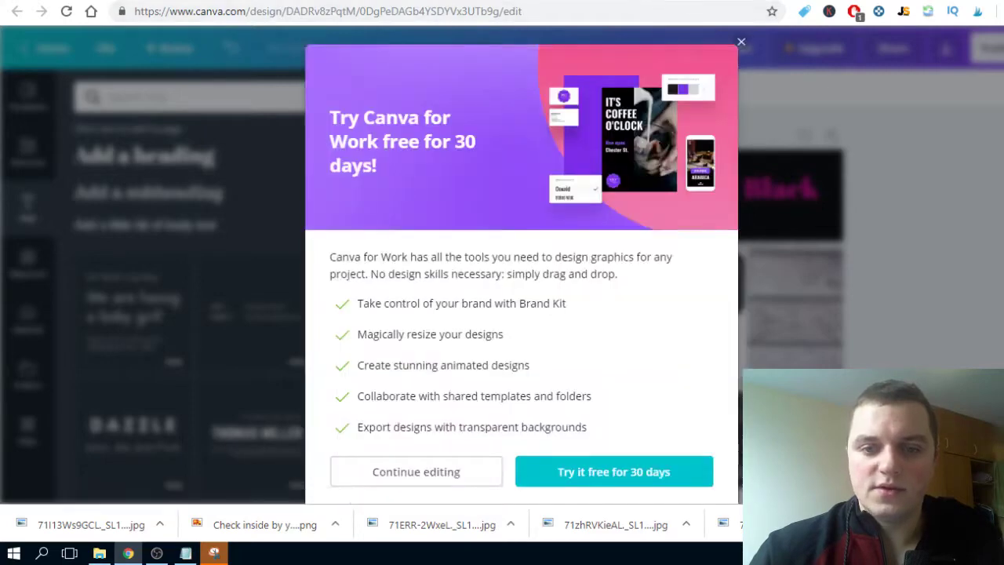
- Switch to Pinterest, search for the suggested phrase "camera for travel photography" and copy that phrase
{"action": "key", "text": "ctrl+Tab"}
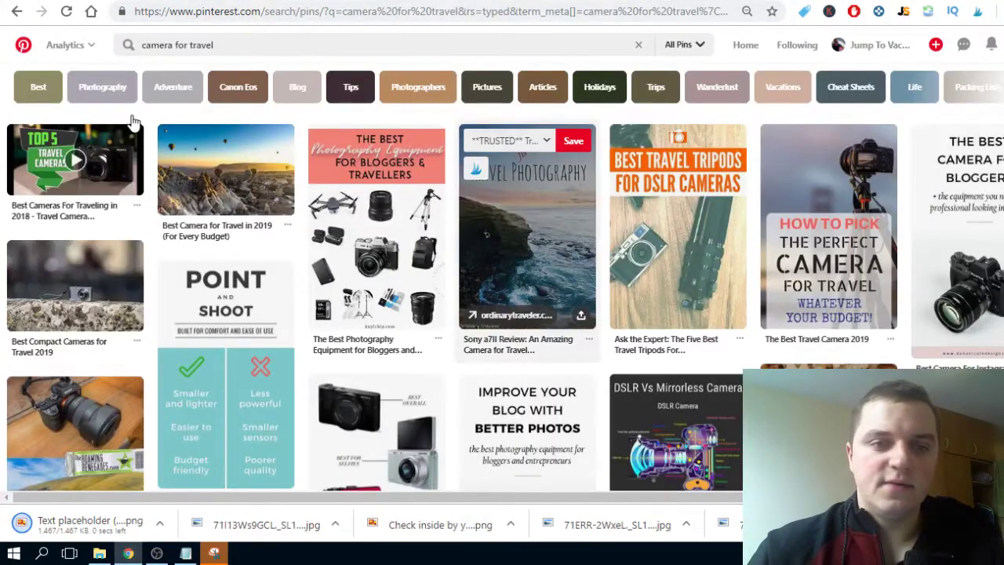
{"action": "left_click", "coordinate": [228, 43]}
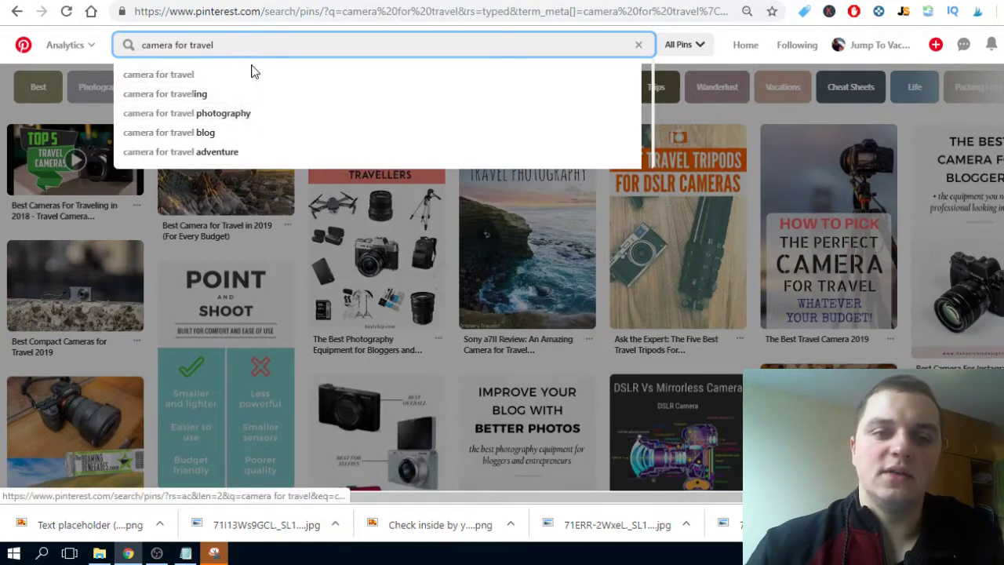
{"action": "left_click", "coordinate": [239, 118]}
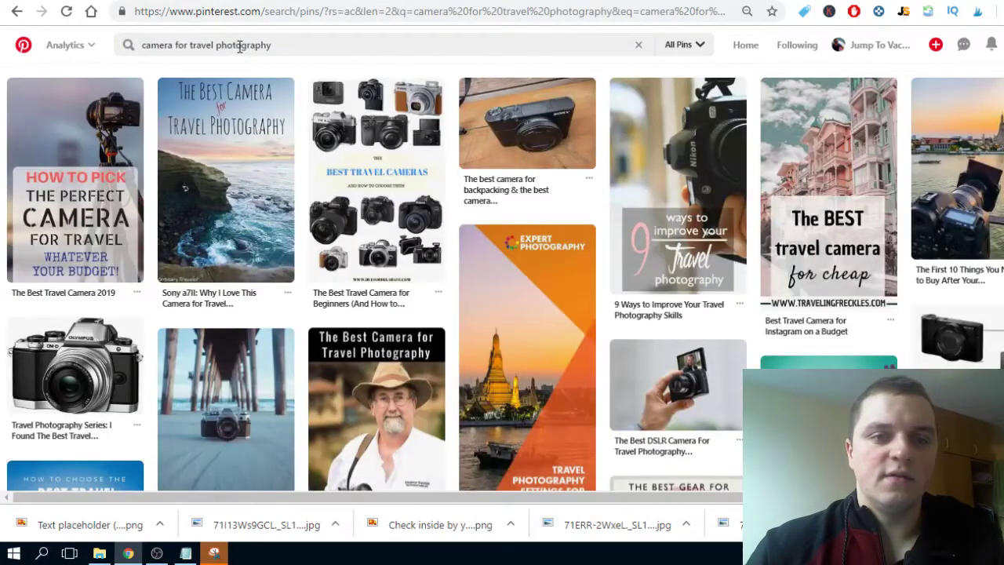
{"action": "left_click", "coordinate": [240, 45]}
{"action": "double_click", "coordinate": [243, 45]}
{"action": "triple_click", "coordinate": [268, 41]}
{"action": "key", "text": "ctrl+c"}
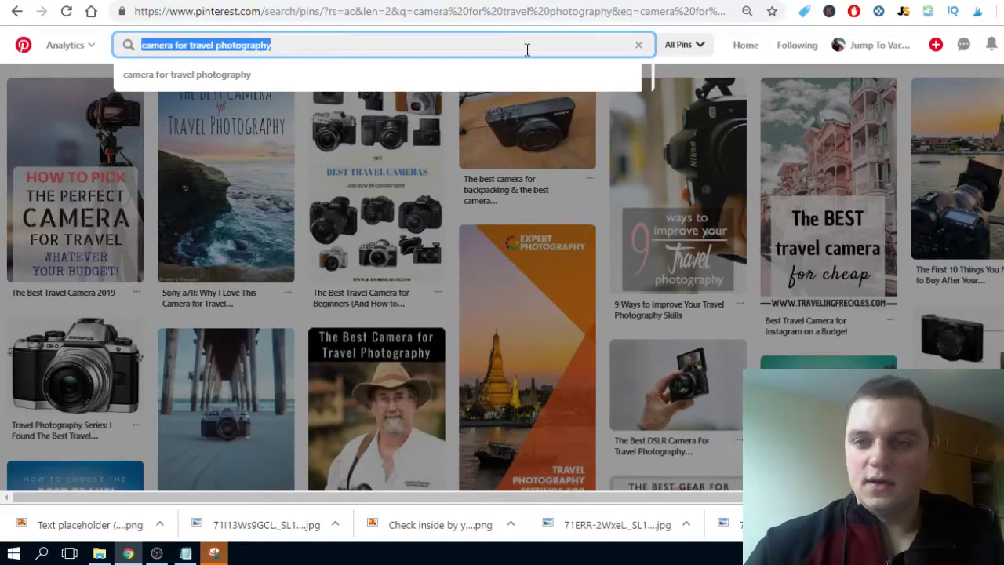
- Create a new Pin and upload the image "Check inside by yourself.png" from the Downloads folder
{"action": "left_click", "coordinate": [933, 45]}
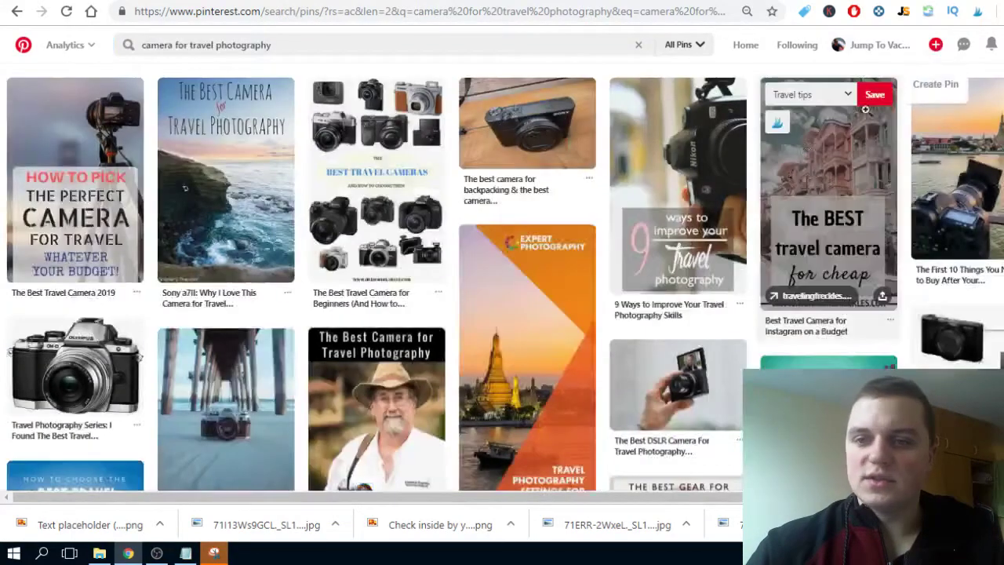
{"action": "left_click", "coordinate": [936, 81]}
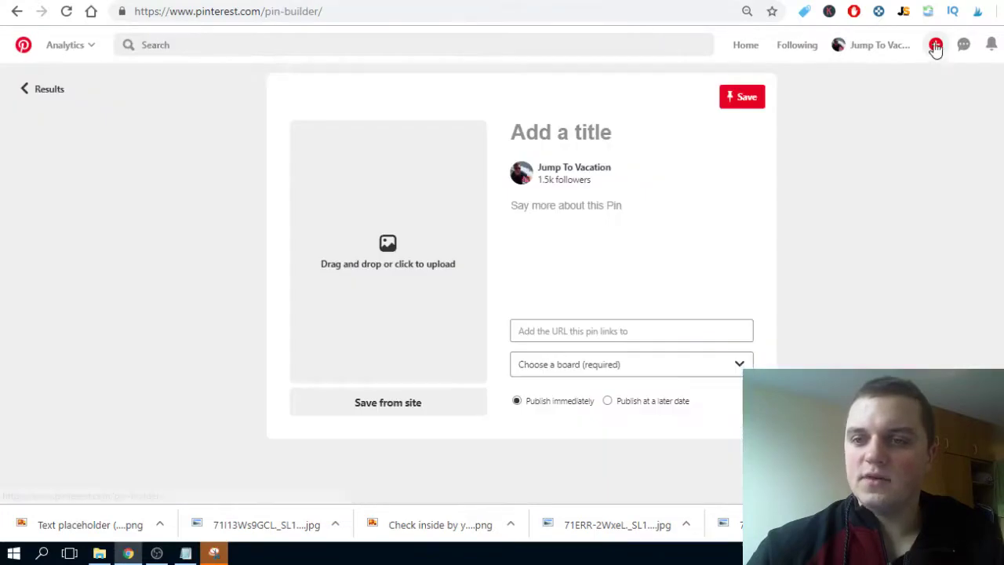
{"action": "left_click", "coordinate": [376, 243]}
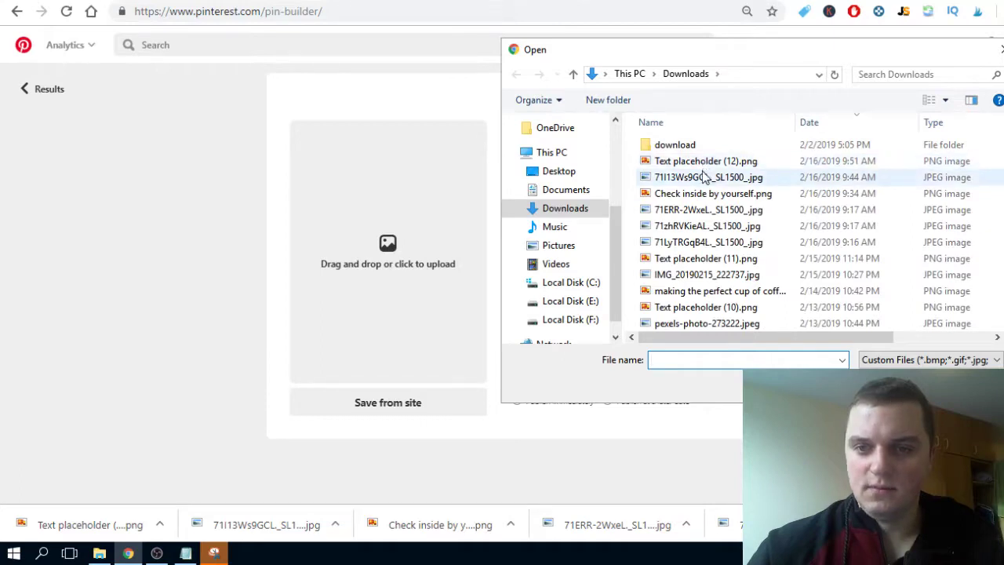
{"action": "left_click", "coordinate": [698, 194]}
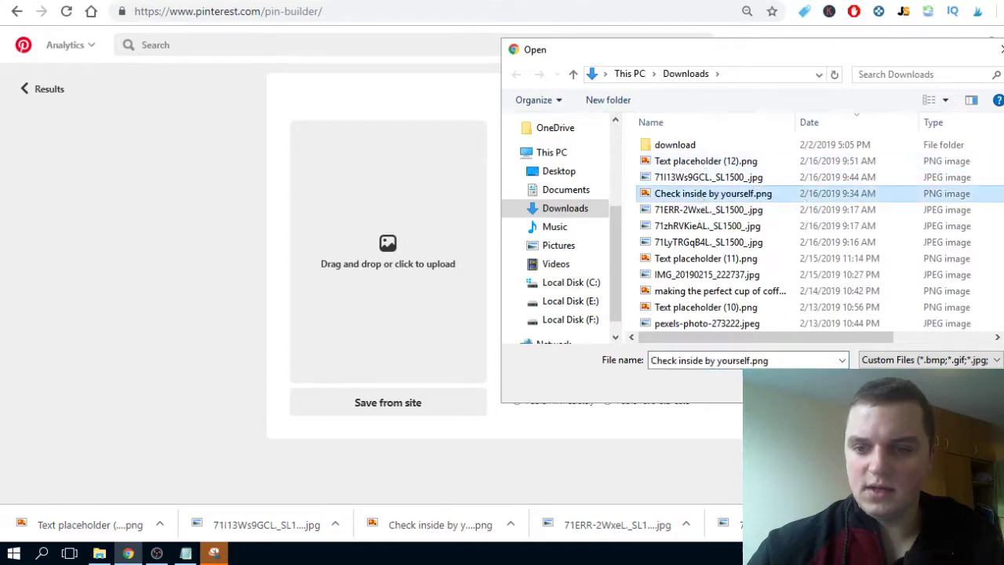
{"action": "key", "text": "Return"}
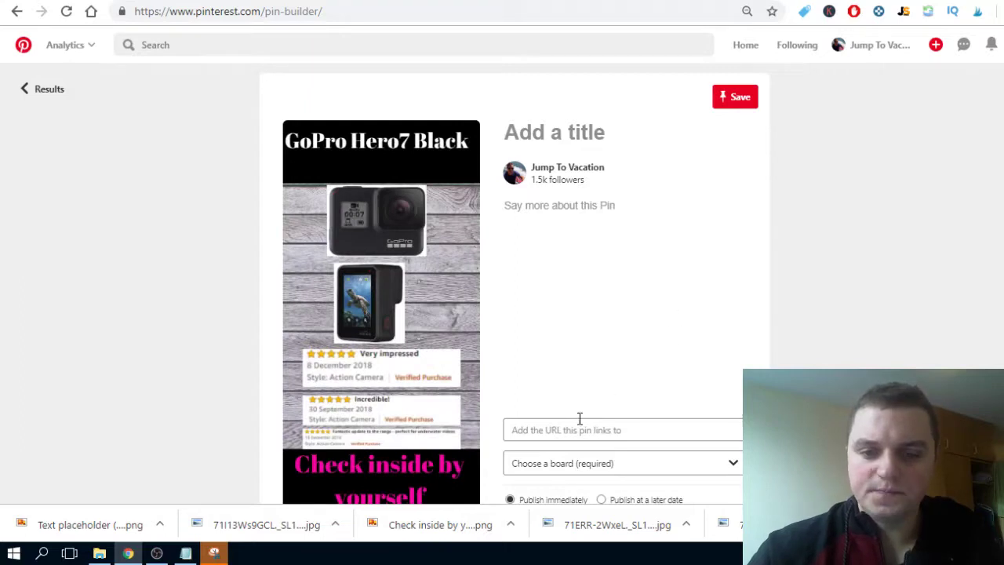
- Title the Pin "Camera for travel photography", pasting the copied phrase and capitalising its first letter
{"action": "left_click", "coordinate": [560, 131]}
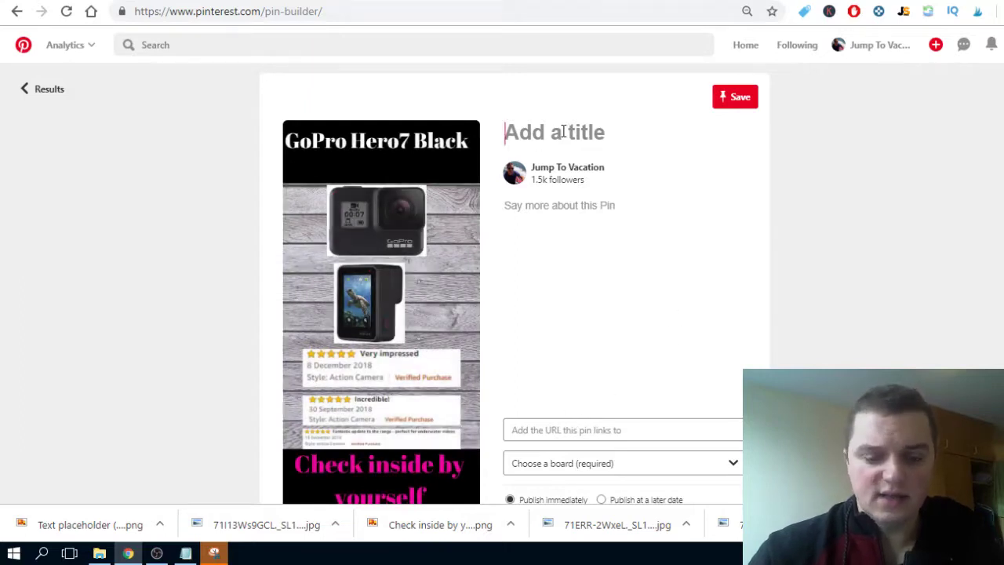
{"action": "key", "text": "ctrl+v"}
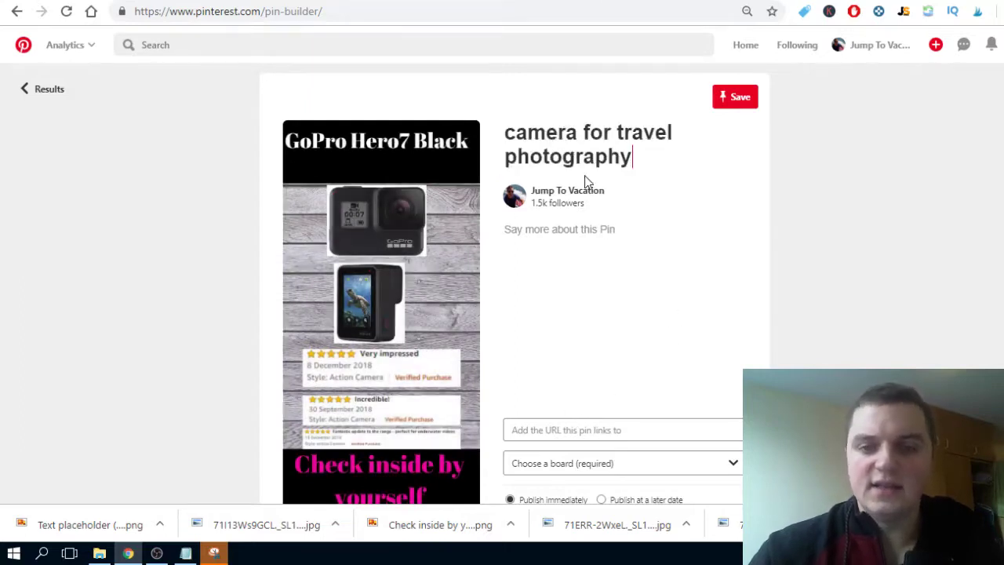
{"action": "left_click", "coordinate": [516, 135]}
{"action": "key", "text": "BackSpace"}
{"action": "type", "text": "C"}
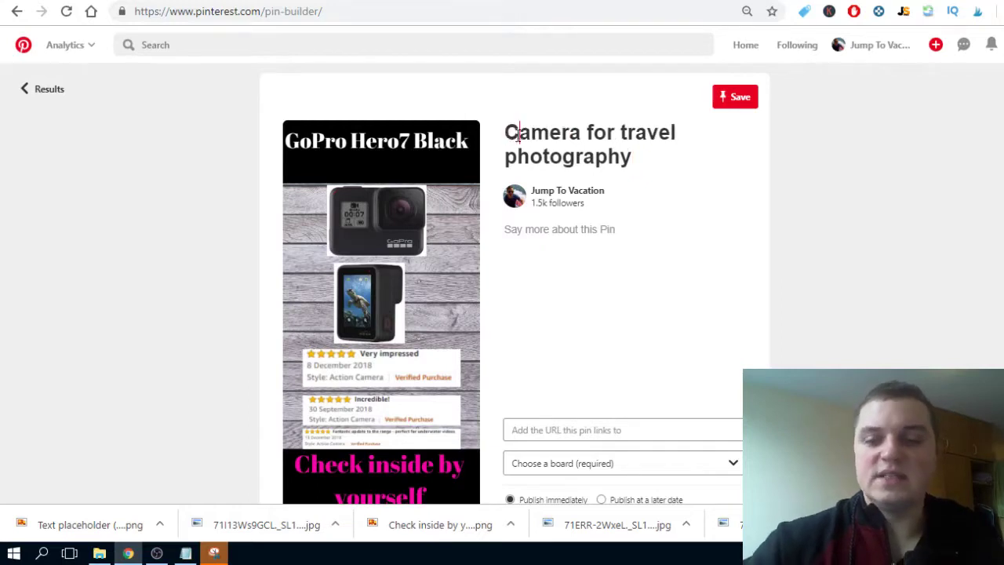
{"action": "left_click", "coordinate": [638, 154]}
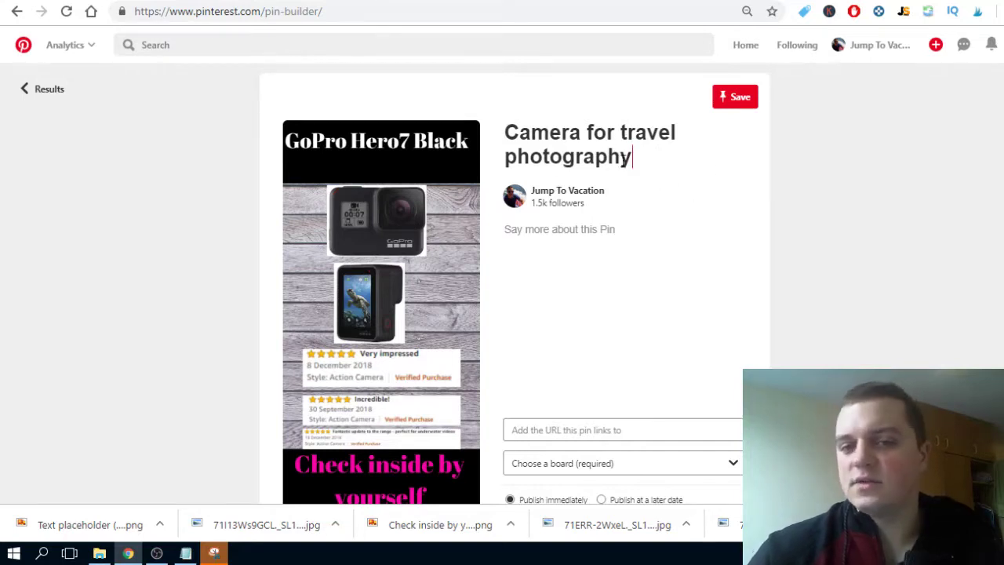
- Copy the Pin's title and paste it as the description "Camera for travel photography"
{"action": "triple_click", "coordinate": [613, 158]}
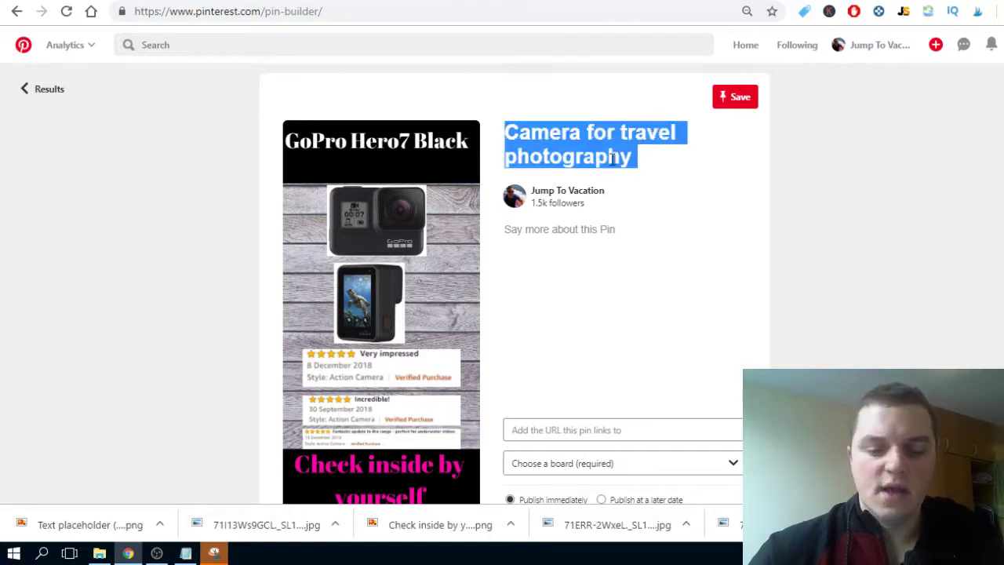
{"action": "key", "text": "ctrl+c"}
{"action": "left_click", "coordinate": [567, 230]}
{"action": "key", "text": "ctrl+v"}
{"action": "left_click_drag", "start_coordinate": [585, 232], "coordinate": [616, 231]}
{"action": "left_click", "coordinate": [593, 121]}
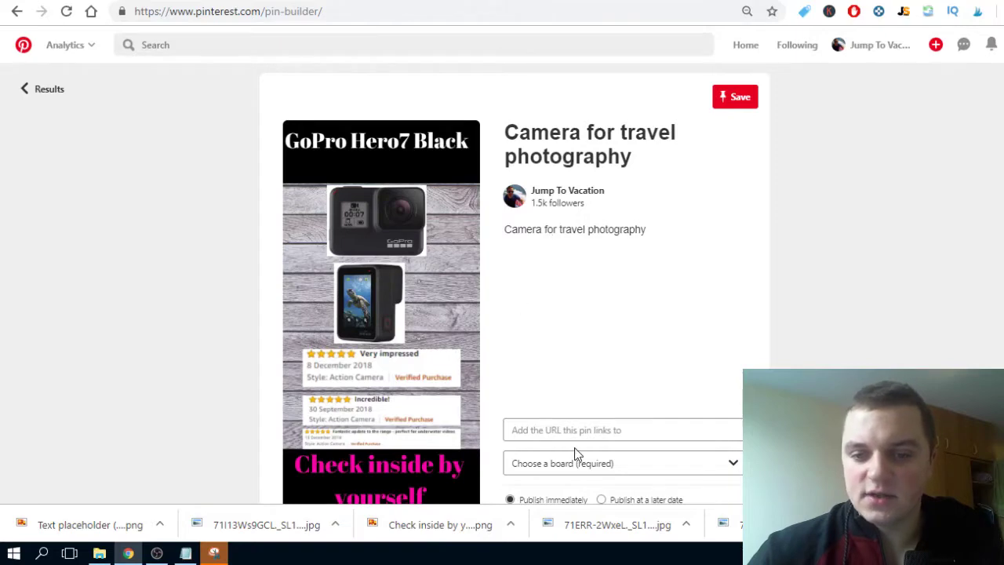
- Switch to the GoPro HERO7 Black page on Amazon and generate and copy its short affiliate text link
{"action": "left_click", "coordinate": [536, 431]}
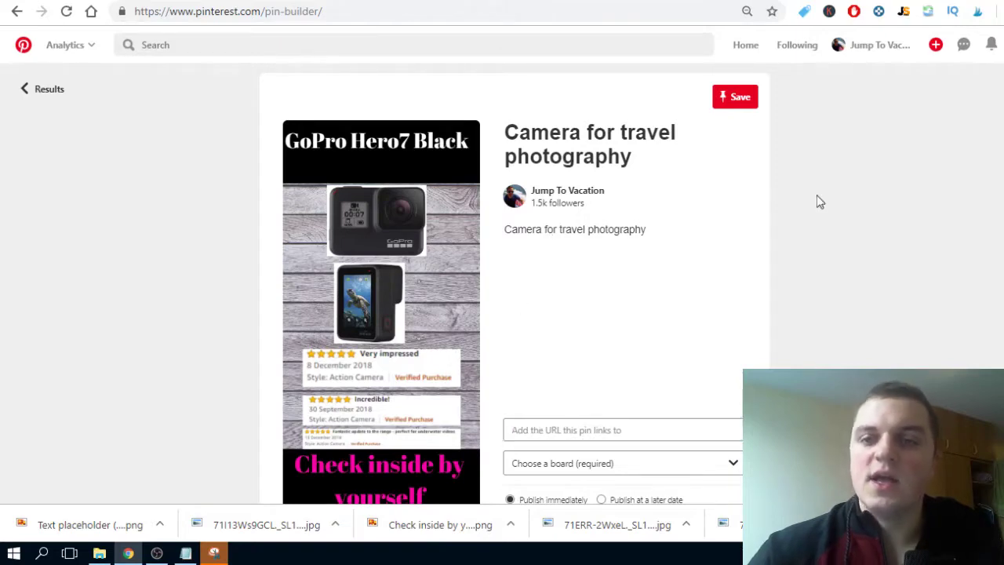
{"action": "key", "text": "ctrl+Tab"}
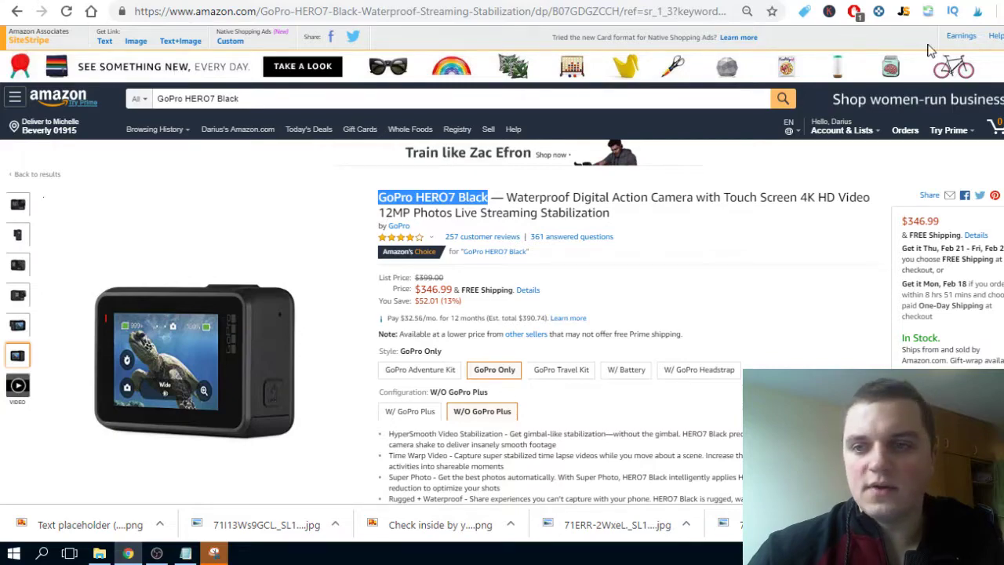
{"action": "scroll", "coordinate": [228, 267], "scroll_direction": "down", "scroll_amount": 1}
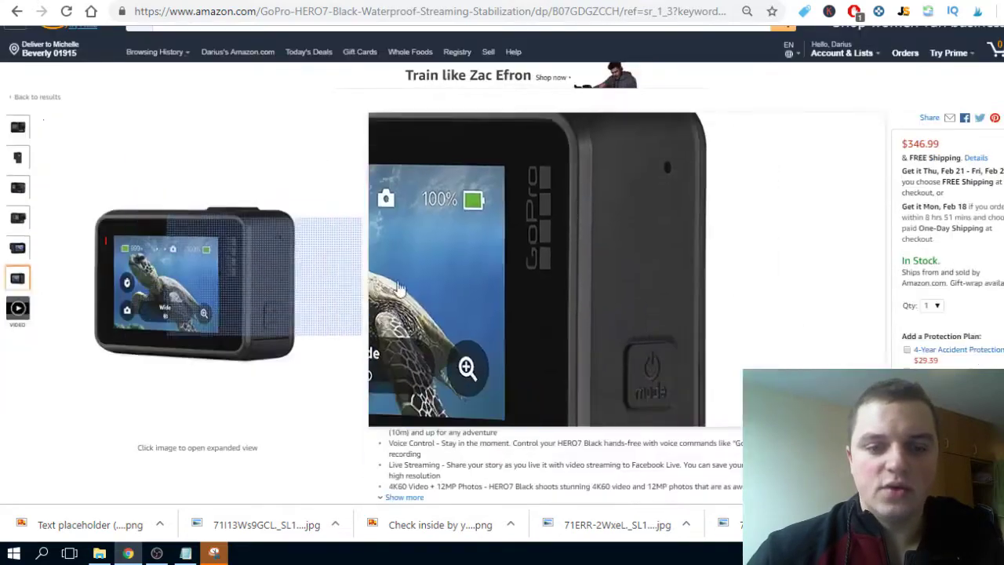
{"action": "scroll", "coordinate": [309, 188], "scroll_direction": "up", "scroll_amount": 1}
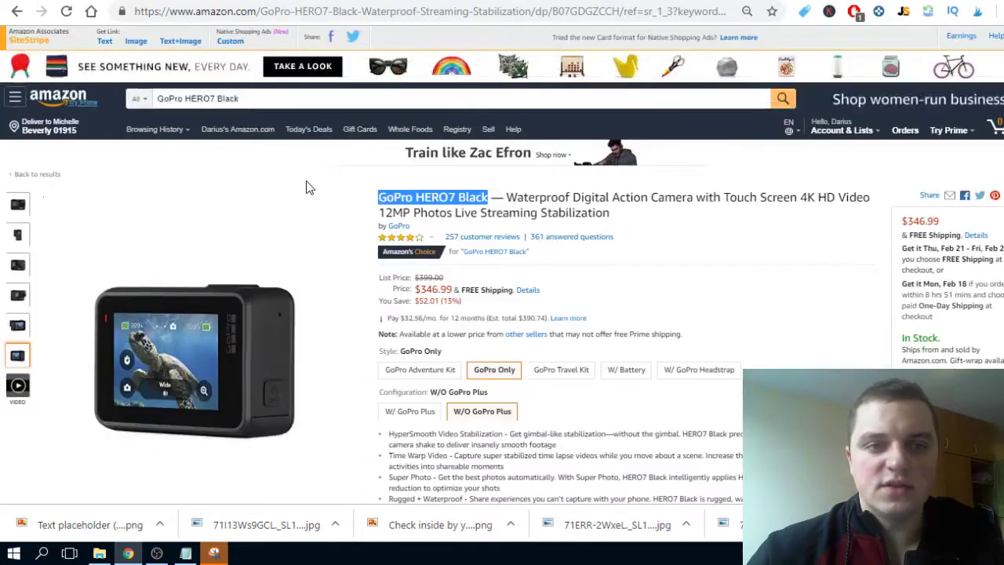
{"action": "left_click", "coordinate": [101, 41]}
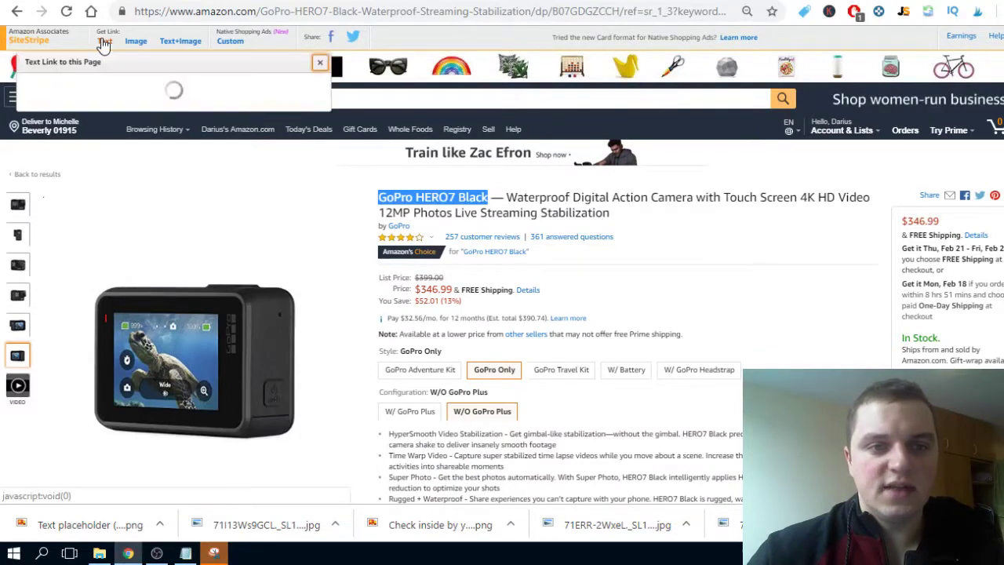
{"action": "left_click", "coordinate": [82, 159]}
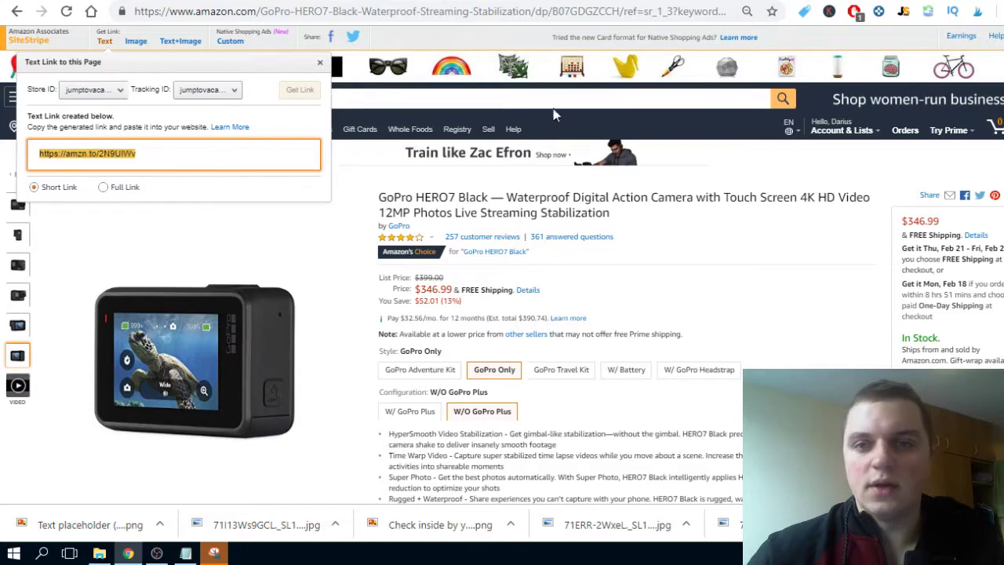
- Return to the Pinterest Pin, paste the short Amazon link as its destination URL and choose the Backpacking Gear board
{"action": "key", "text": "ctrl+Tab"}
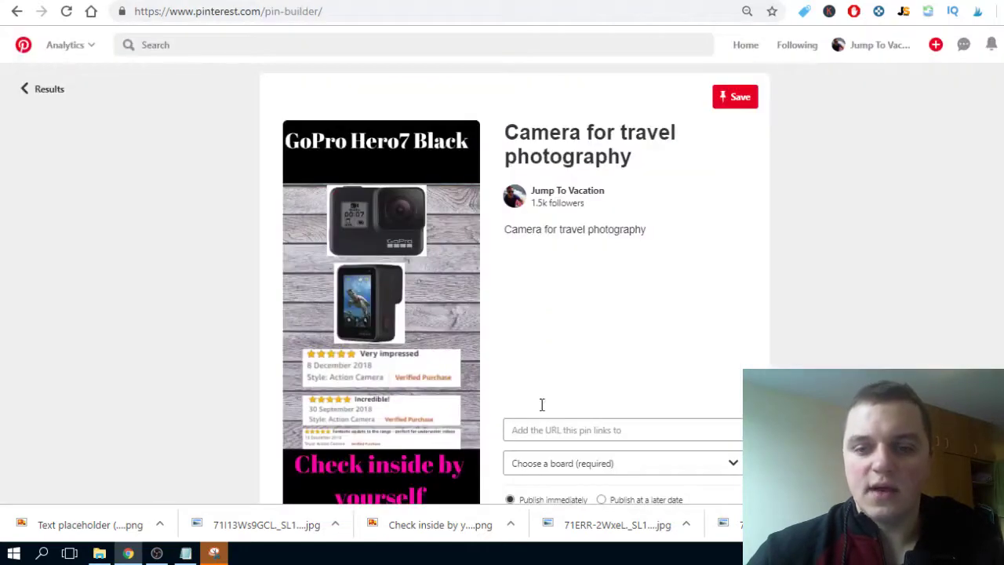
{"action": "left_click", "coordinate": [547, 430]}
{"action": "key", "text": "ctrl+v"}
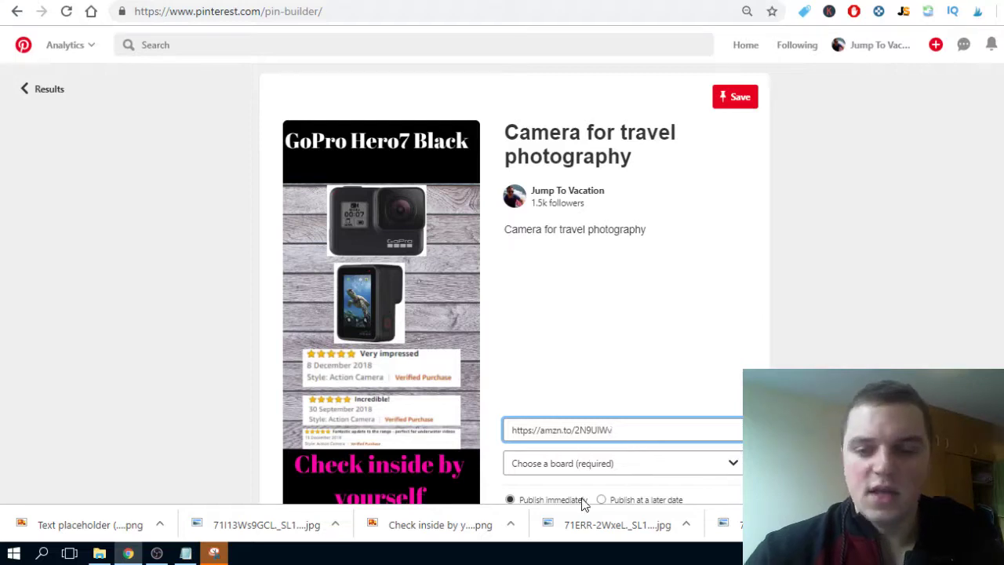
{"action": "scroll", "coordinate": [596, 458], "scroll_direction": "down", "scroll_amount": 1}
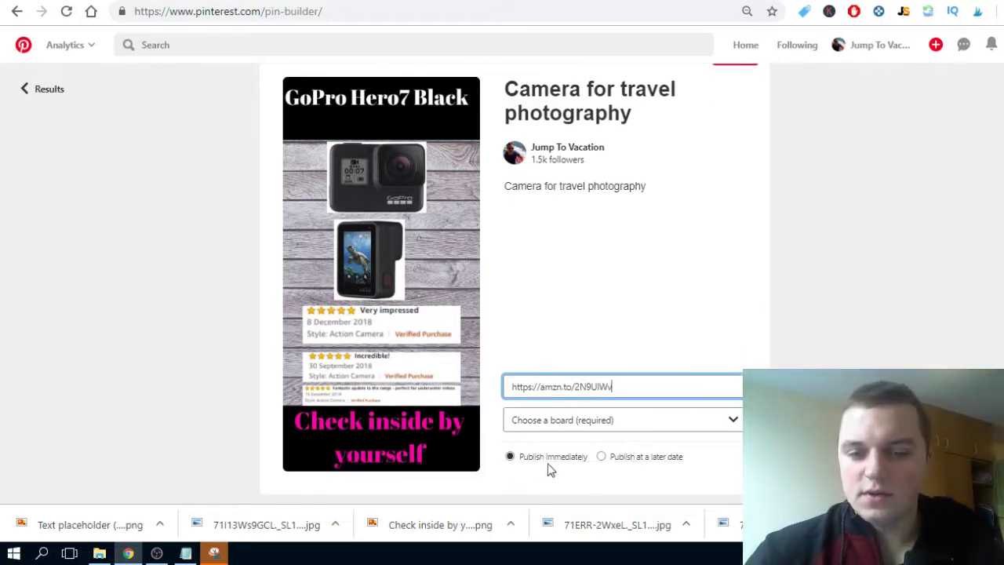
{"action": "left_click", "coordinate": [591, 429]}
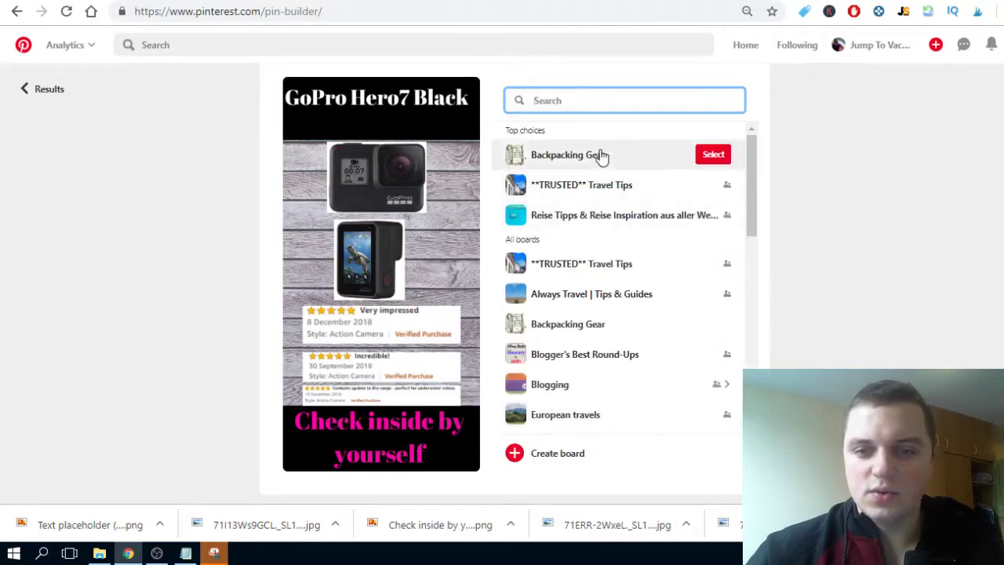
{"action": "left_click", "coordinate": [676, 154]}
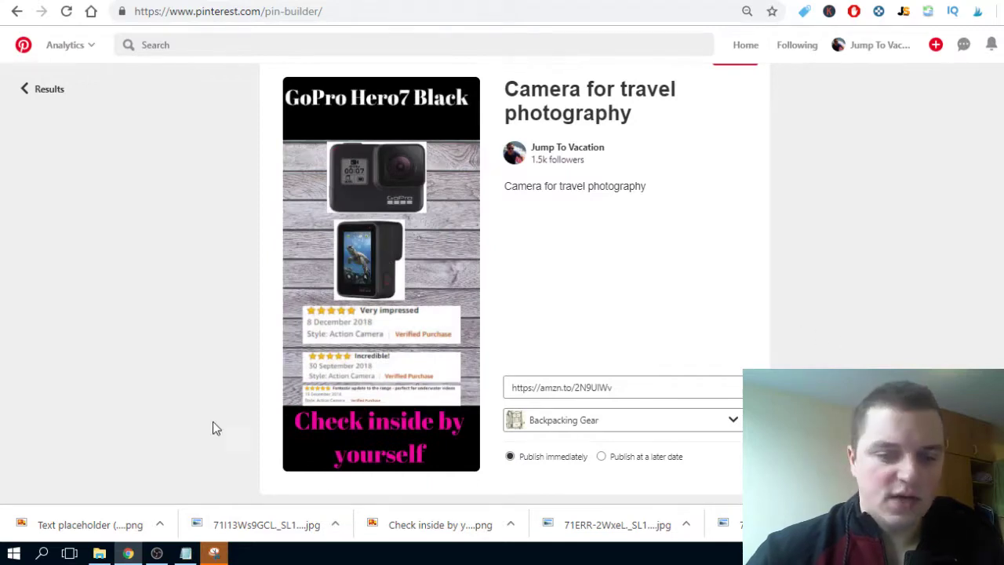
- Copy the disclaimer up to "these results are not typical." from Disclaimer.txt in Notepad and paste it two lines below the Pin's description phrase
{"action": "left_click", "coordinate": [186, 553]}
{"action": "left_click", "coordinate": [445, 135]}
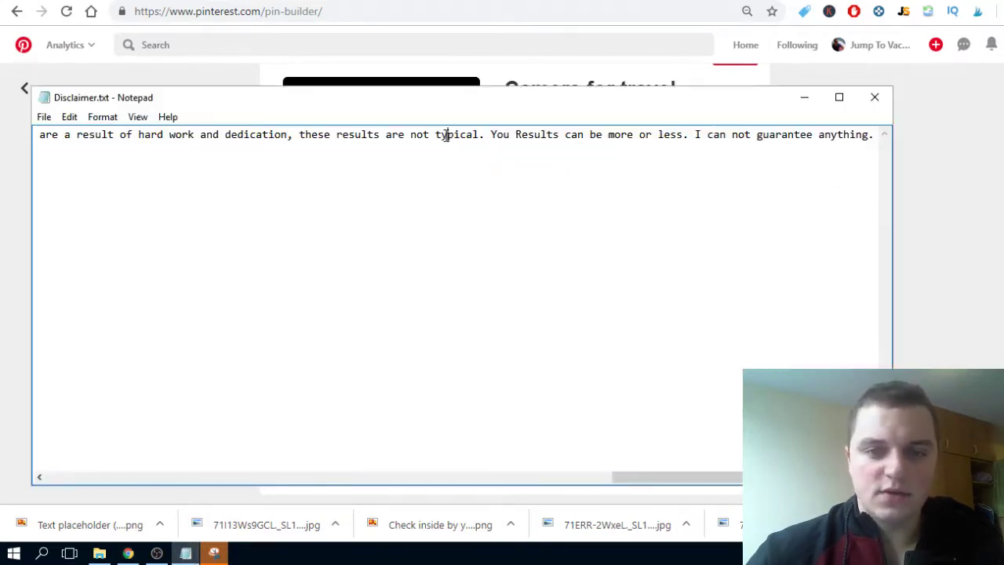
{"action": "left_click_drag", "start_coordinate": [484, 135], "coordinate": [35, 139]}
{"action": "left_click", "coordinate": [5, 340]}
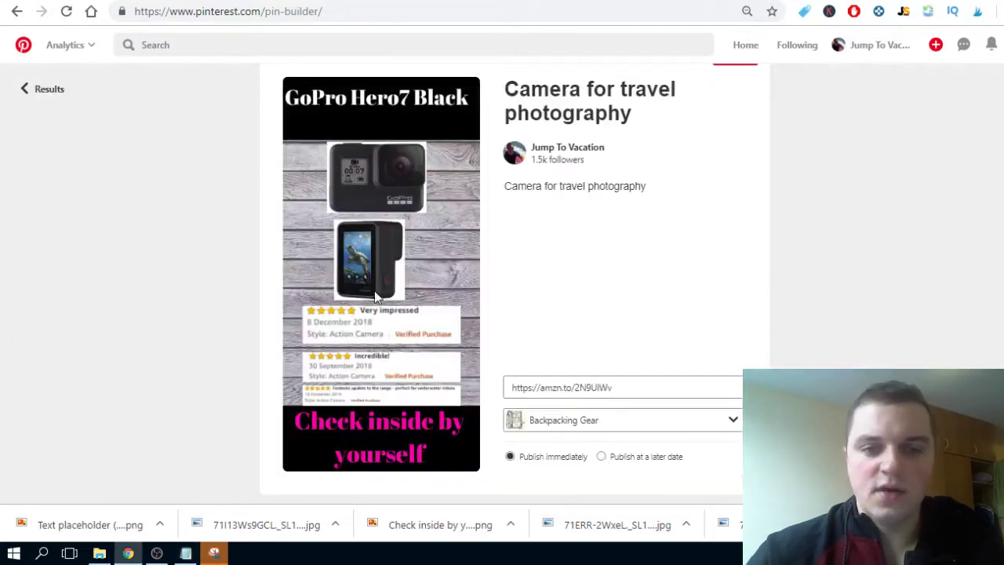
{"action": "left_click", "coordinate": [670, 199]}
{"action": "key", "text": "Return"}
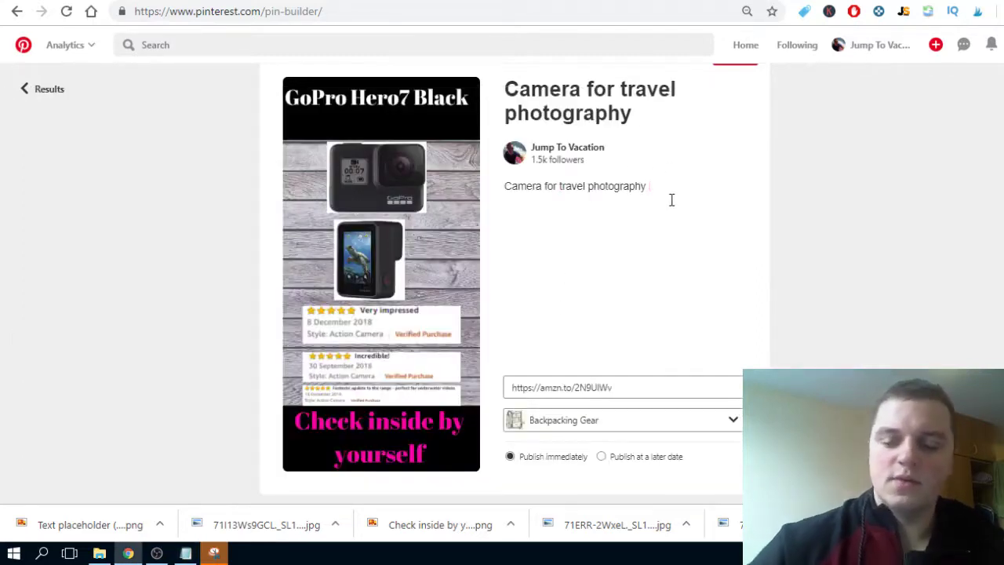
{"action": "key", "text": "Return"}
{"action": "key", "text": "ctrl+v"}
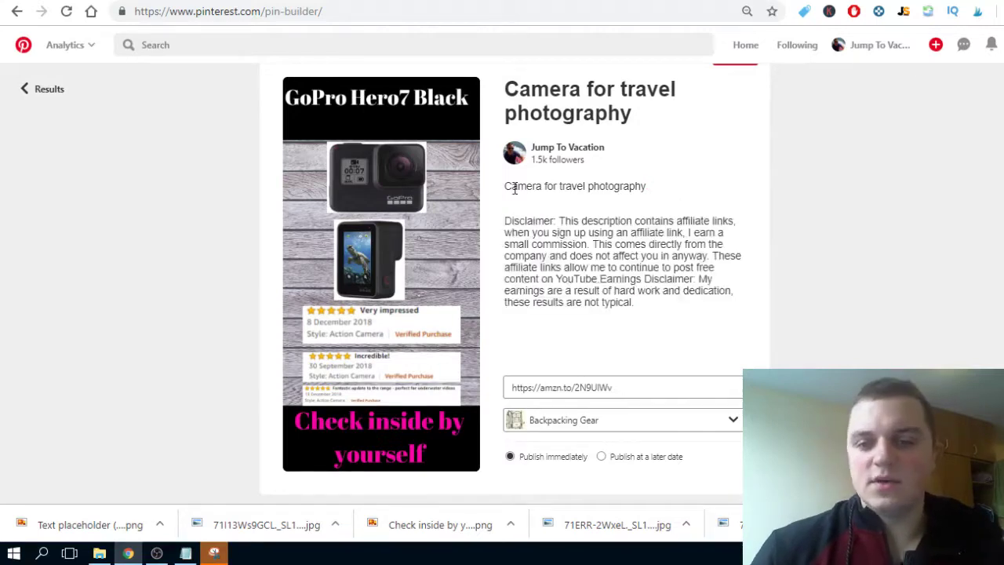
{"action": "left_click", "coordinate": [663, 185]}
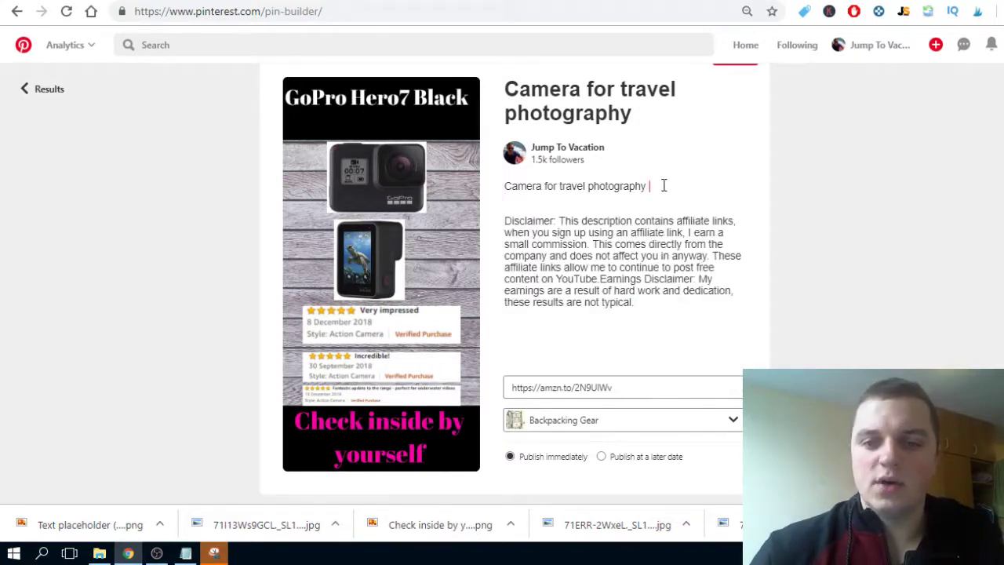
- End the Pin description's phrase "Camera for travel photography" with a period and insert three more line breaks before the disclaimer
{"action": "type", "text": "."}
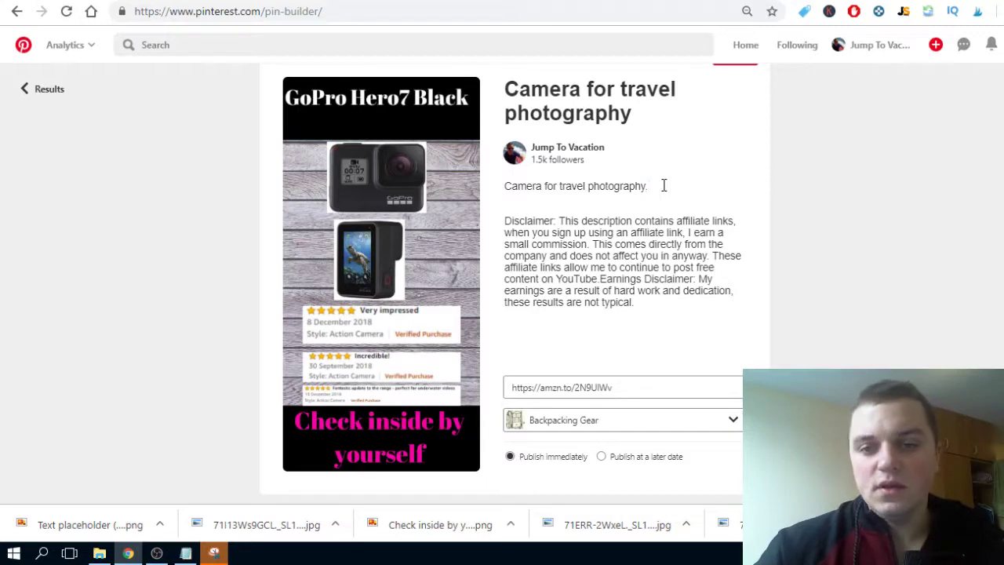
{"action": "key", "text": "Return"}
{"action": "key", "text": "Return"}
{"action": "key", "text": "Return"}
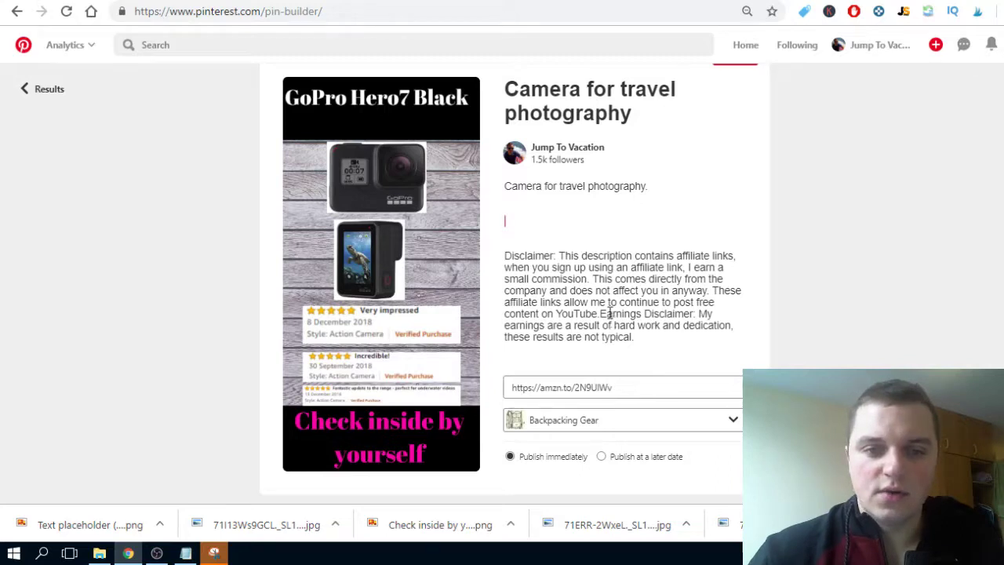
- Add the line "GoPro Hero7 Black" directly below the description's first sentence
{"action": "left_click", "coordinate": [635, 279]}
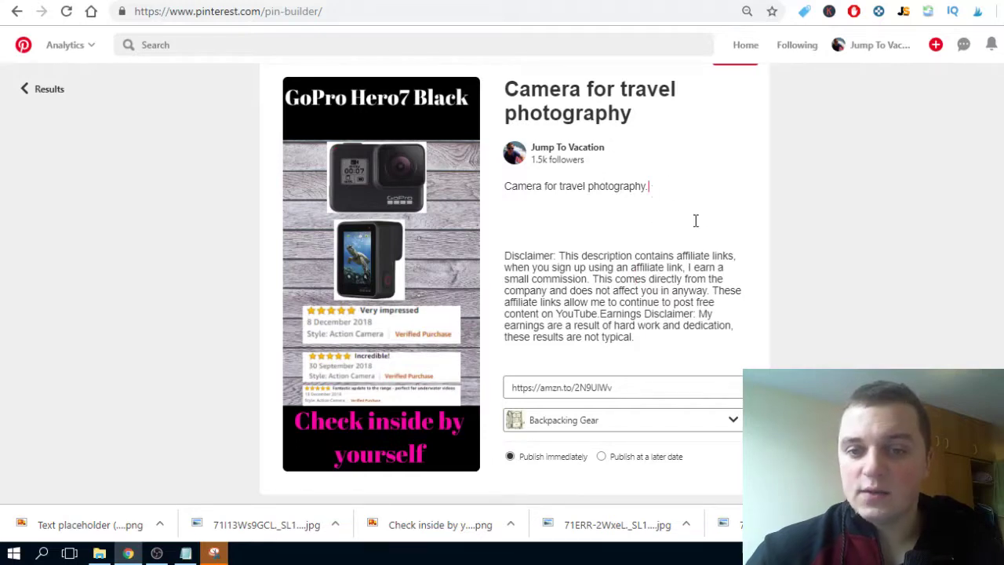
{"action": "key", "text": "Return"}
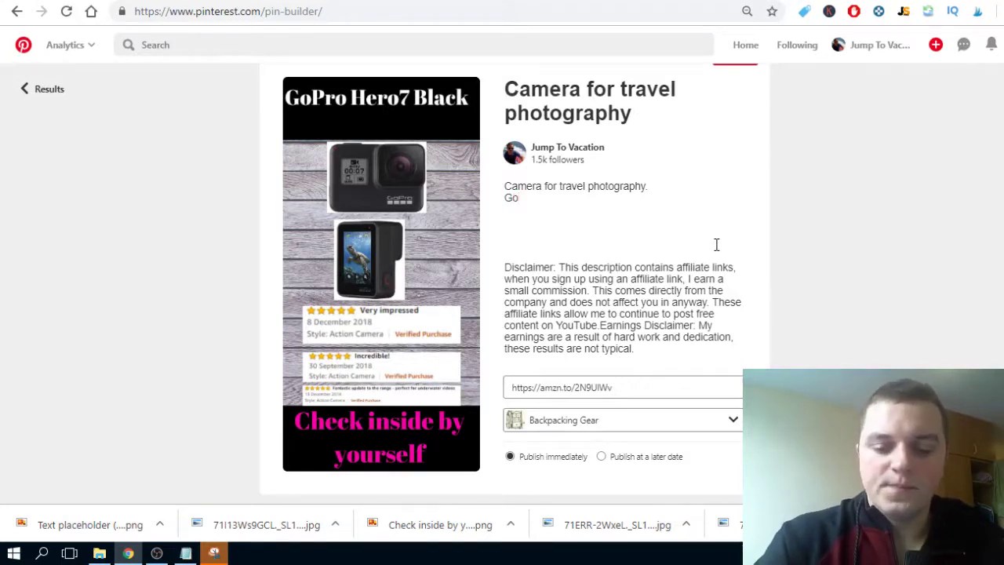
{"action": "type", "text": "GoPro Hero7 B"}
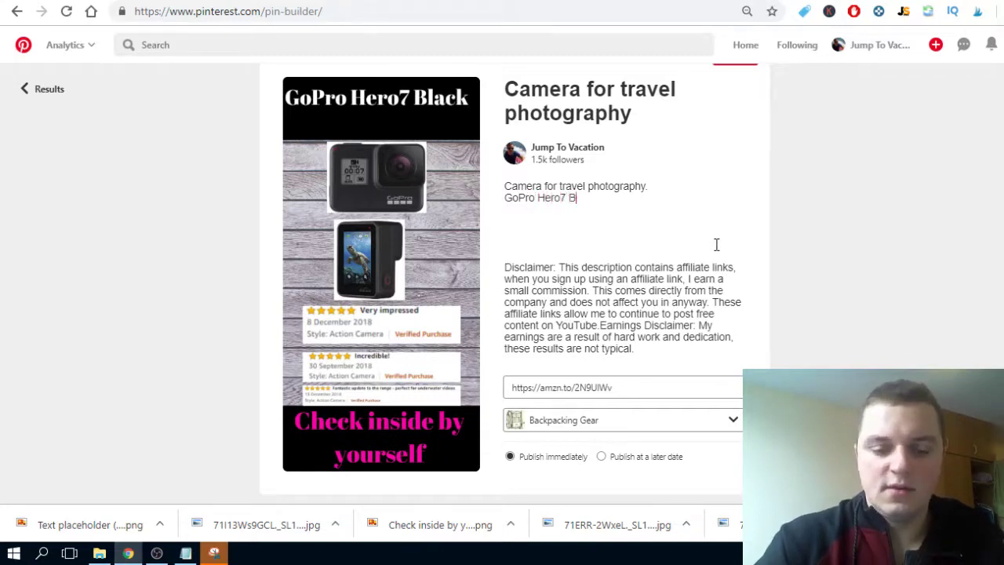
{"action": "type", "text": "lack"}
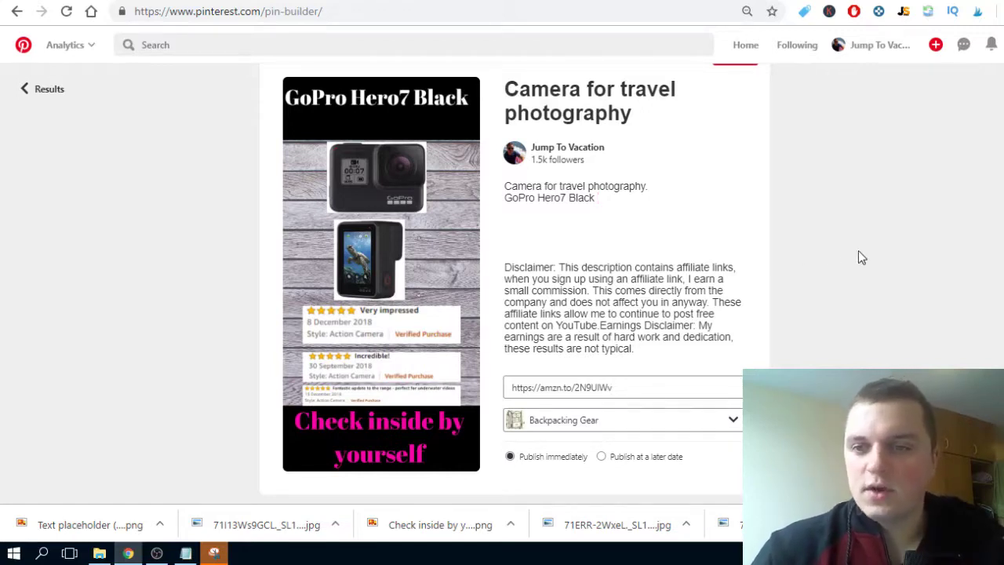
- Save the finished Pin to the Backpacking Gear board and dismiss the save confirmation
{"action": "scroll", "coordinate": [863, 298], "scroll_direction": "up", "scroll_amount": 1}
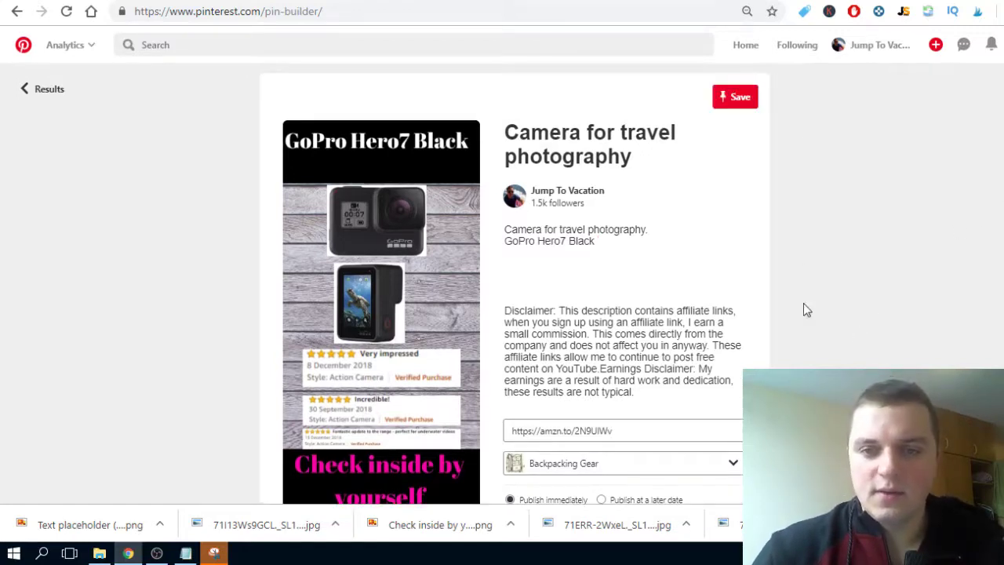
{"action": "left_click", "coordinate": [741, 103]}
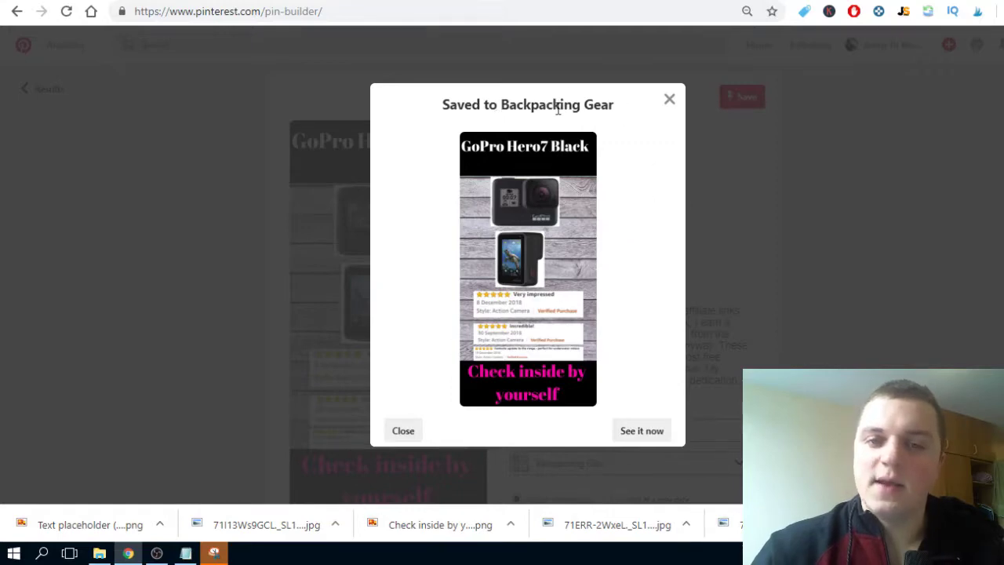
{"action": "left_click", "coordinate": [669, 101]}
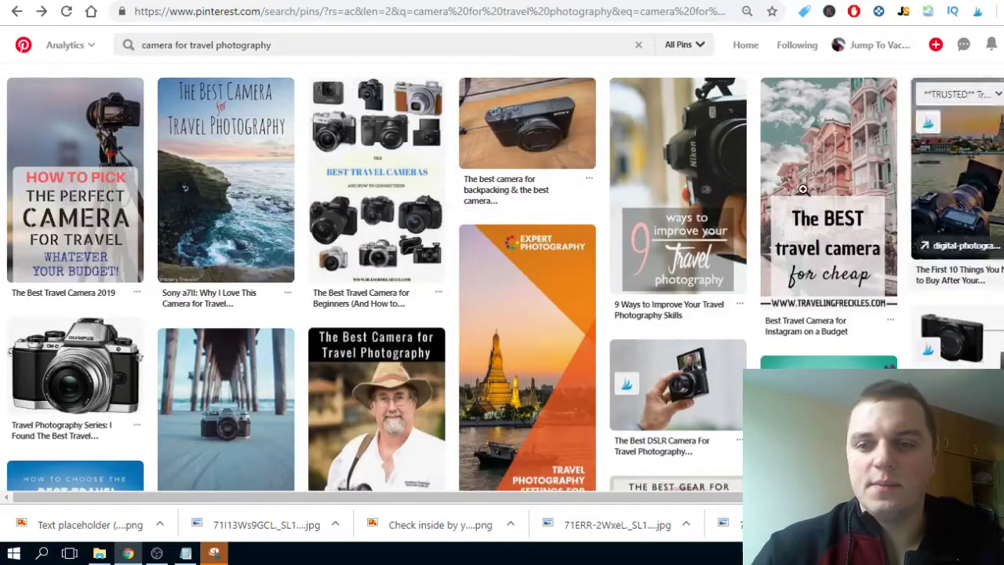
- Look through the "camera for travel photography" search results to examine how other Pins present their images and titles
{"action": "scroll", "coordinate": [502, 294], "scroll_direction": "down", "scroll_amount": 6}
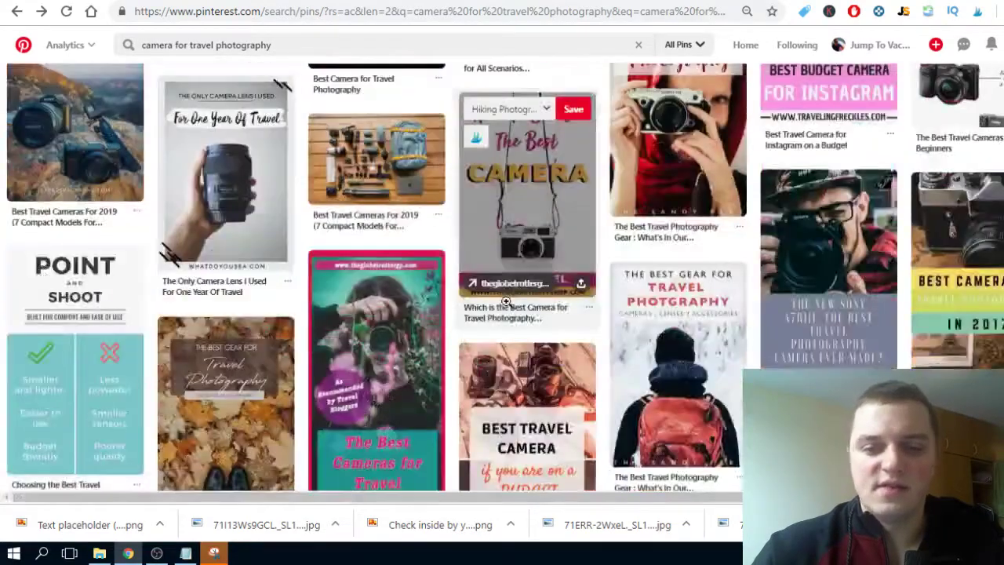
{"action": "scroll", "coordinate": [502, 296], "scroll_direction": "down", "scroll_amount": 3}
{"action": "scroll", "coordinate": [518, 302], "scroll_direction": "down", "scroll_amount": 4}
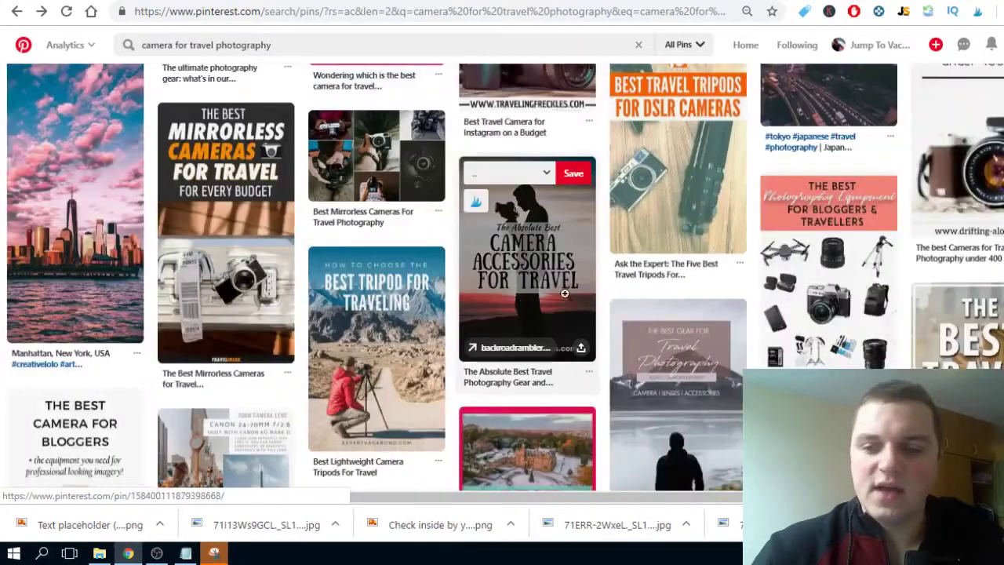
{"action": "scroll", "coordinate": [526, 302], "scroll_direction": "down", "scroll_amount": 5}
{"action": "scroll", "coordinate": [525, 301], "scroll_direction": "down", "scroll_amount": 10}
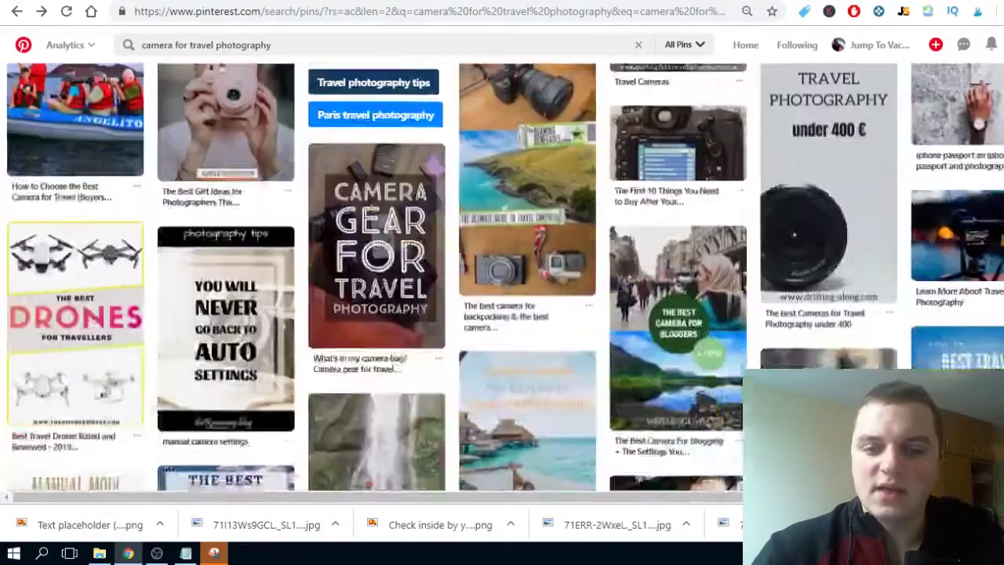
{"action": "scroll", "coordinate": [526, 302], "scroll_direction": "down", "scroll_amount": 10}
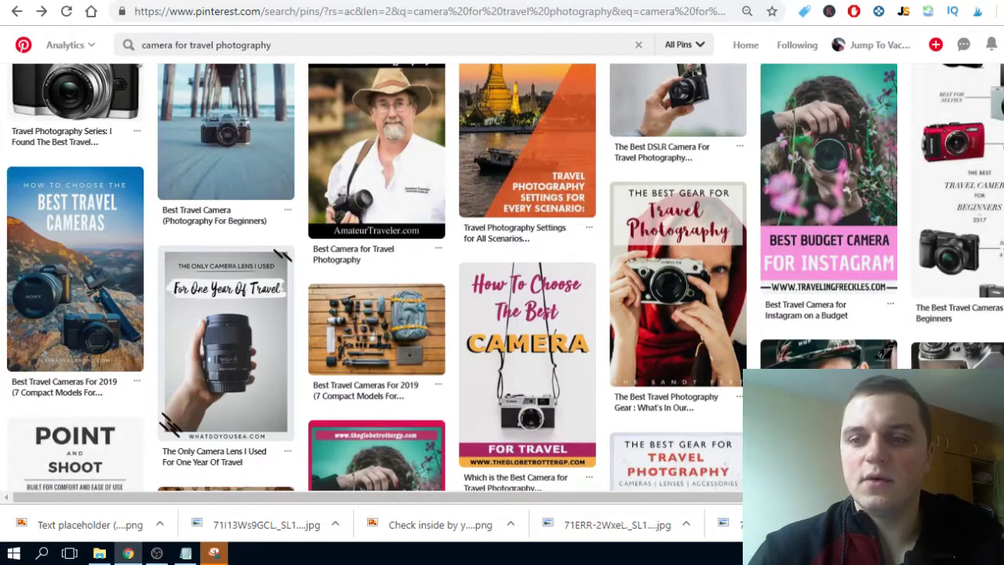
{"action": "scroll", "coordinate": [374, 279], "scroll_direction": "down", "scroll_amount": 10}
{"action": "scroll", "coordinate": [374, 279], "scroll_direction": "up", "scroll_amount": 5}
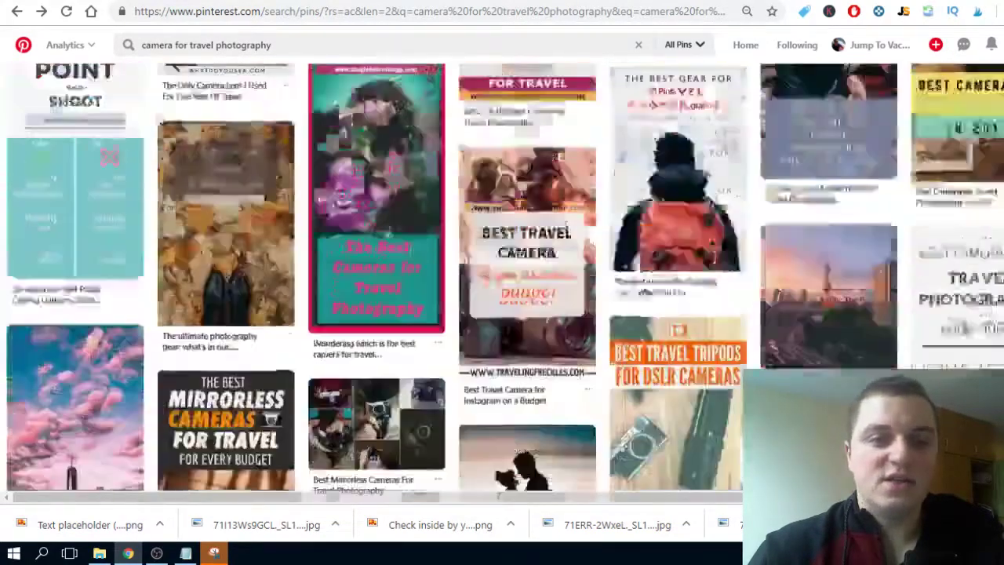
{"action": "scroll", "coordinate": [280, 419], "scroll_direction": "up", "scroll_amount": 3}
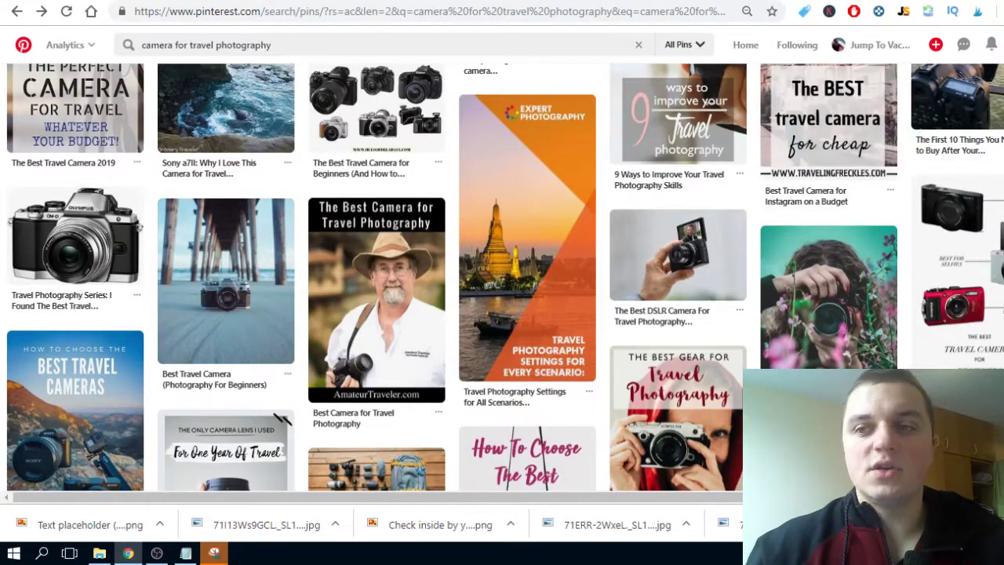
{"action": "scroll", "coordinate": [720, 169], "scroll_direction": "up", "scroll_amount": 1}
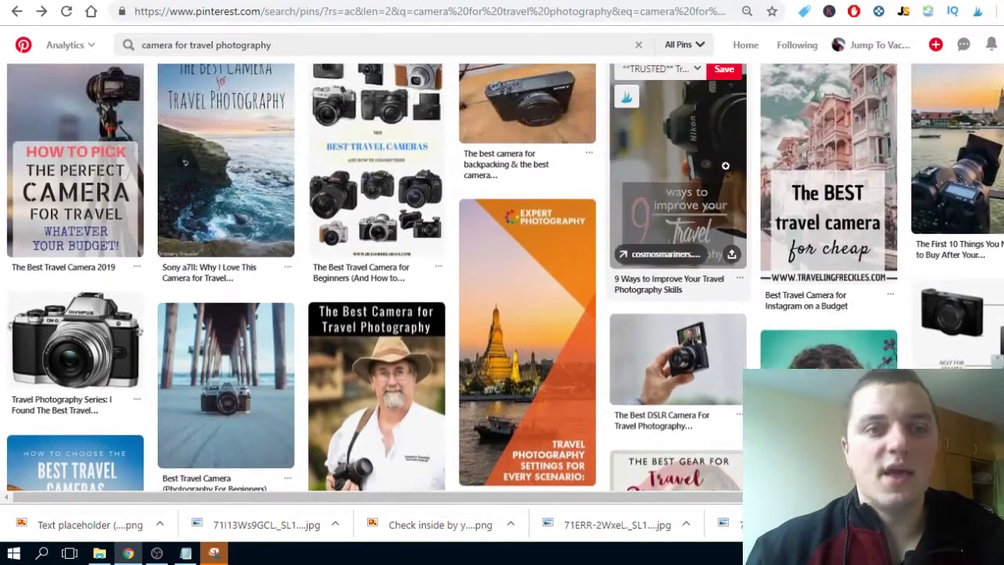